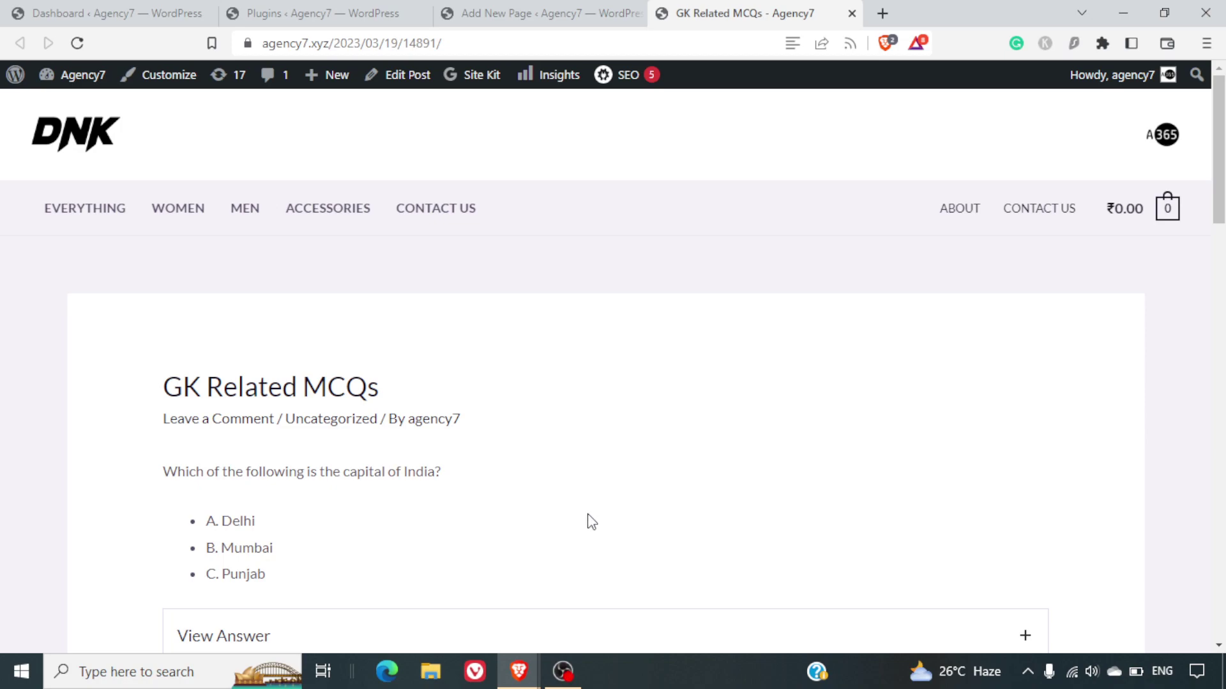
- On the live MCQ post, open and close the capital-of-India answer (Delhi) several times
scroll(591, 521, "down", 5)
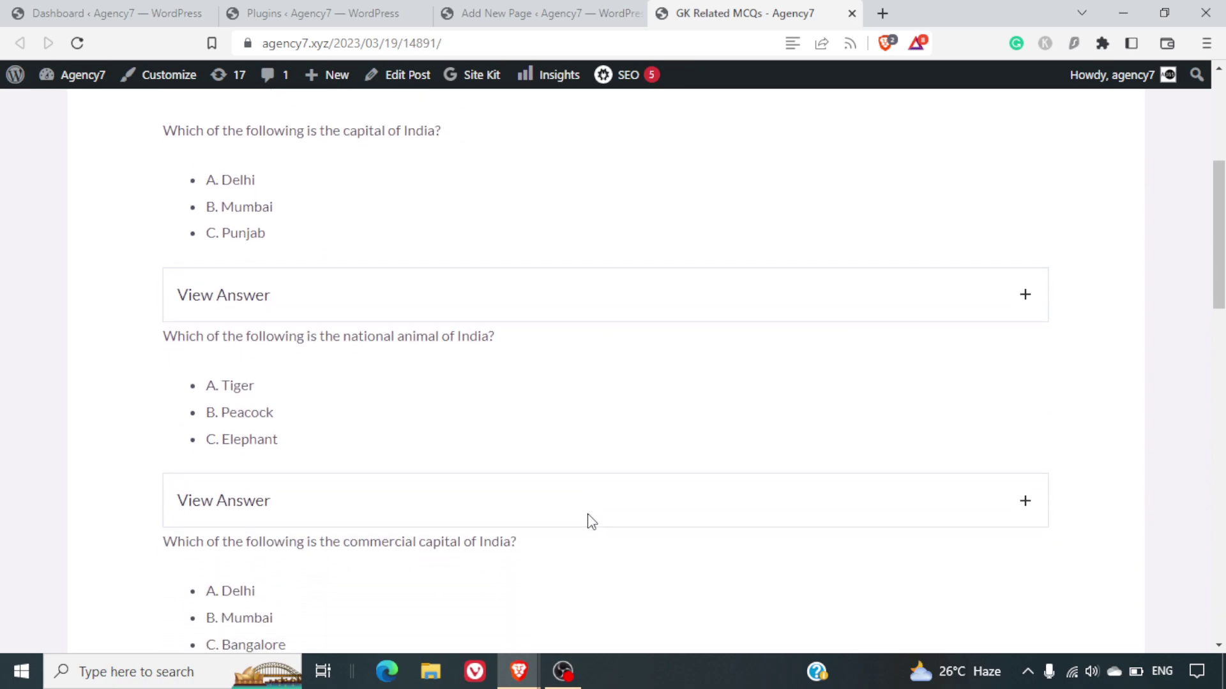
left_click(459, 281)
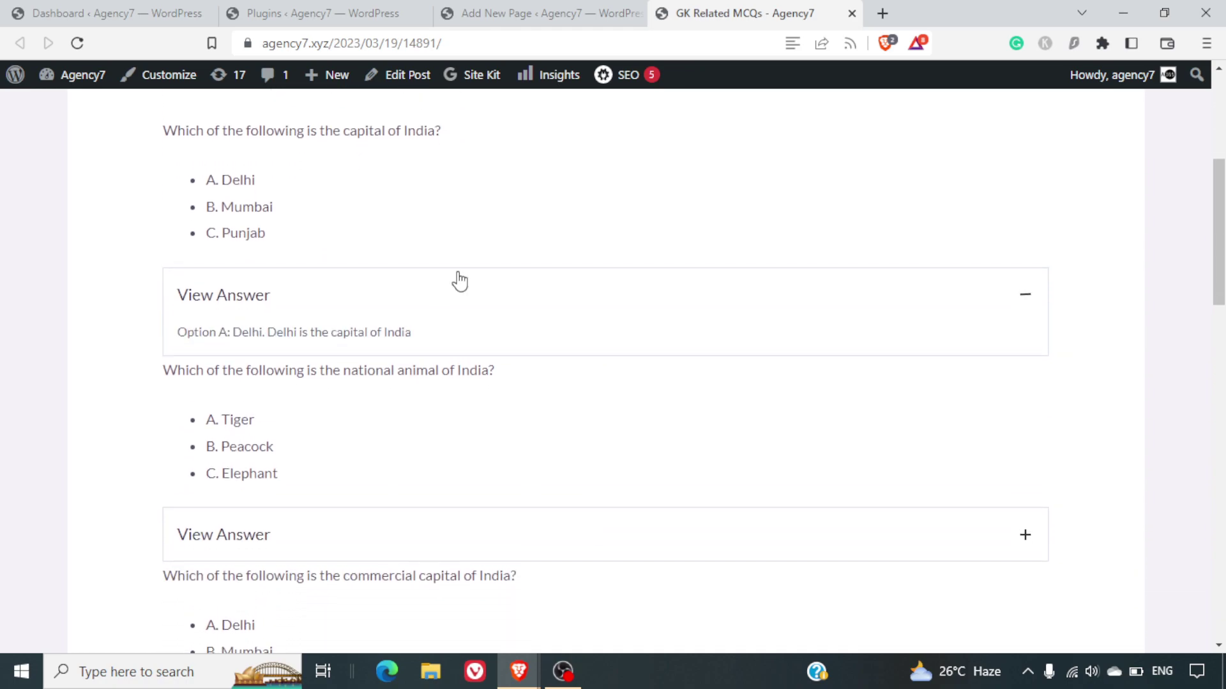
left_click(460, 281)
scroll(460, 280, "up", 1)
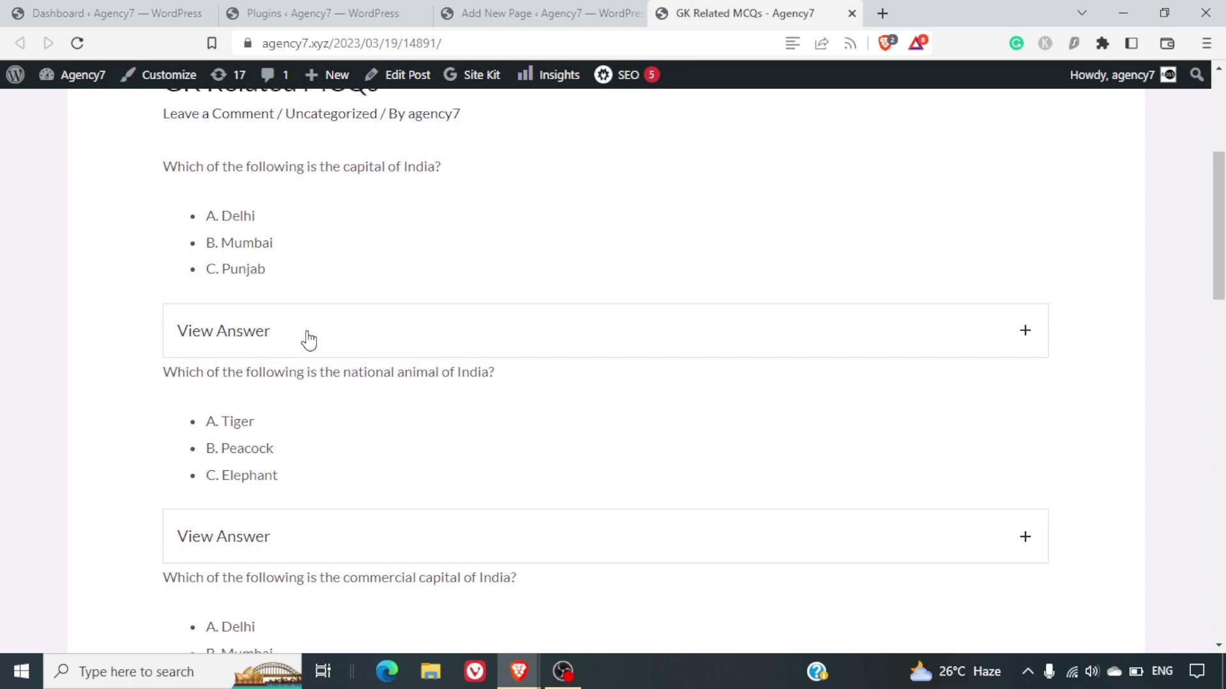
left_click(309, 342)
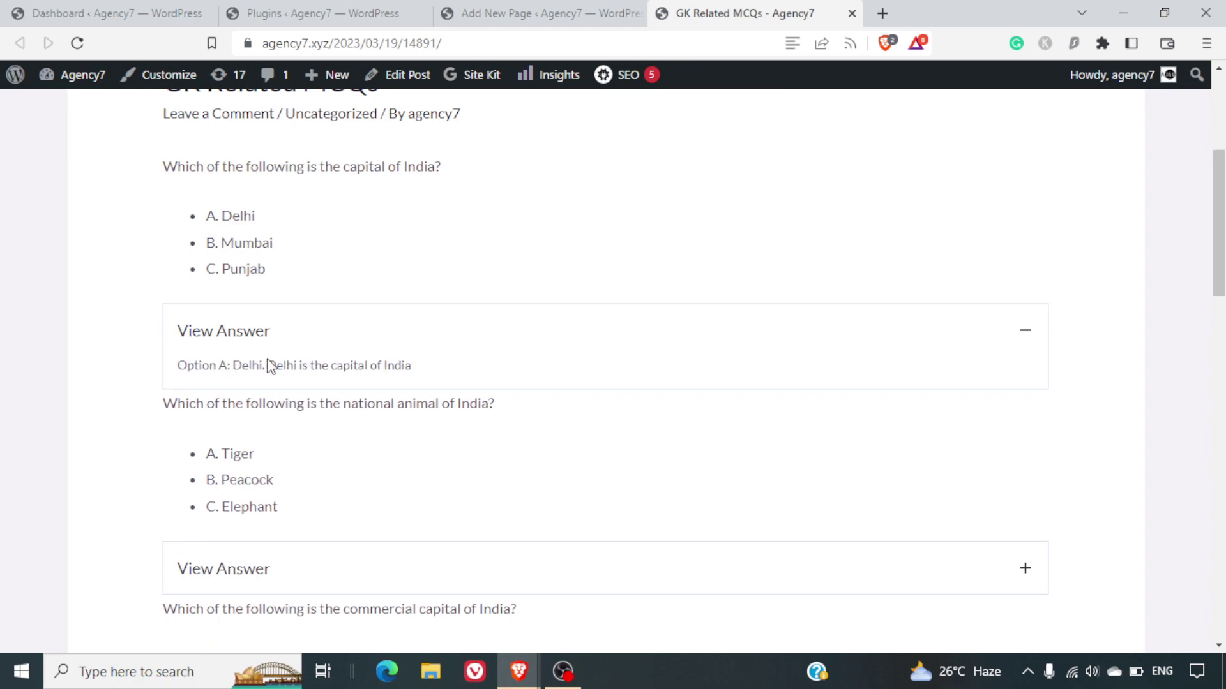
left_click(312, 326)
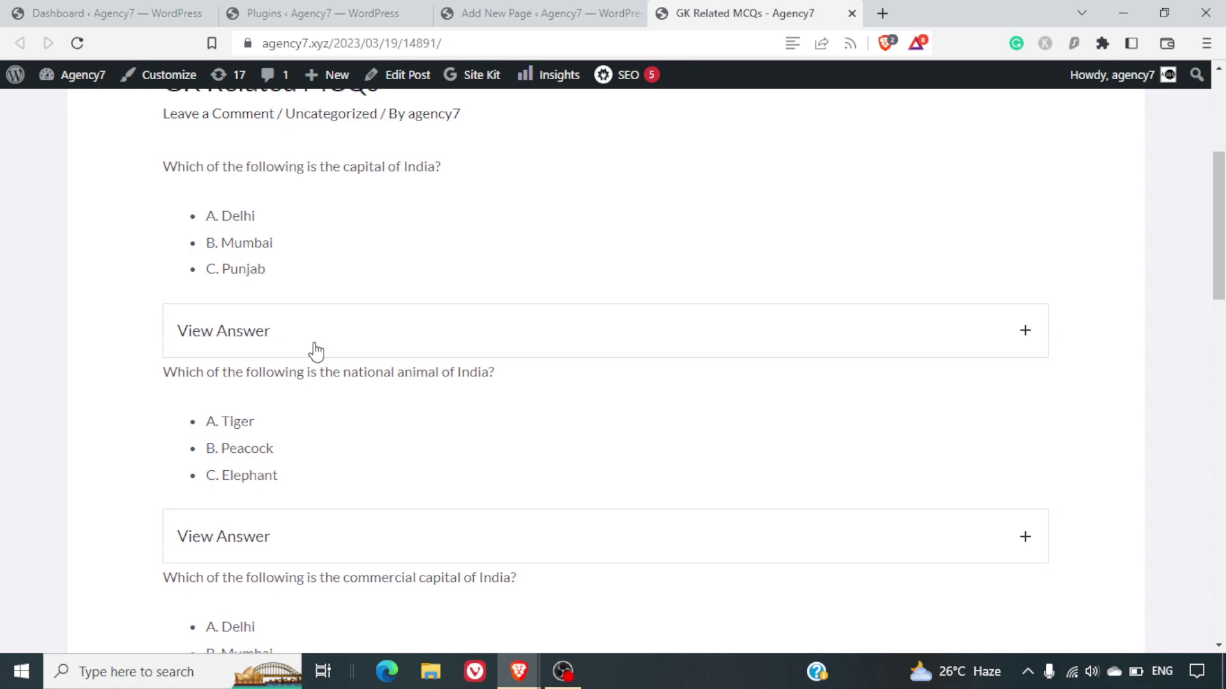
left_click(315, 350)
left_click(286, 343)
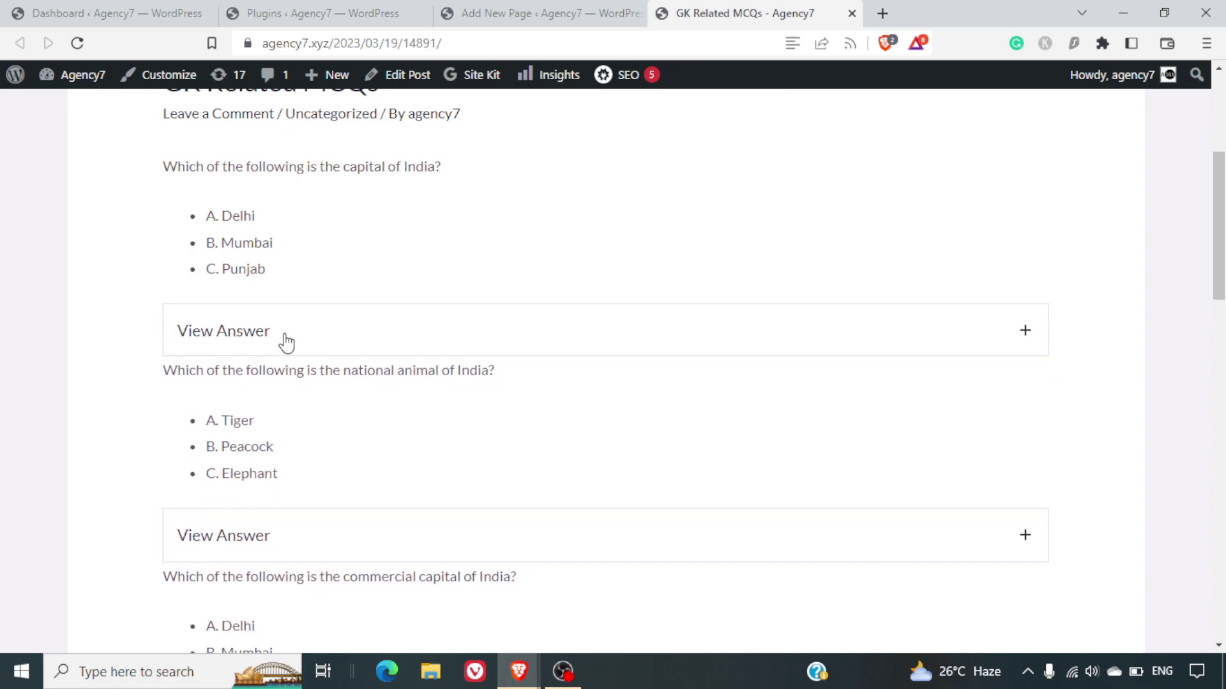
- Toggle the national animal answer (Tiger), then bring up the Plugins page showing Gutena Accordion
scroll(435, 454, "down", 2)
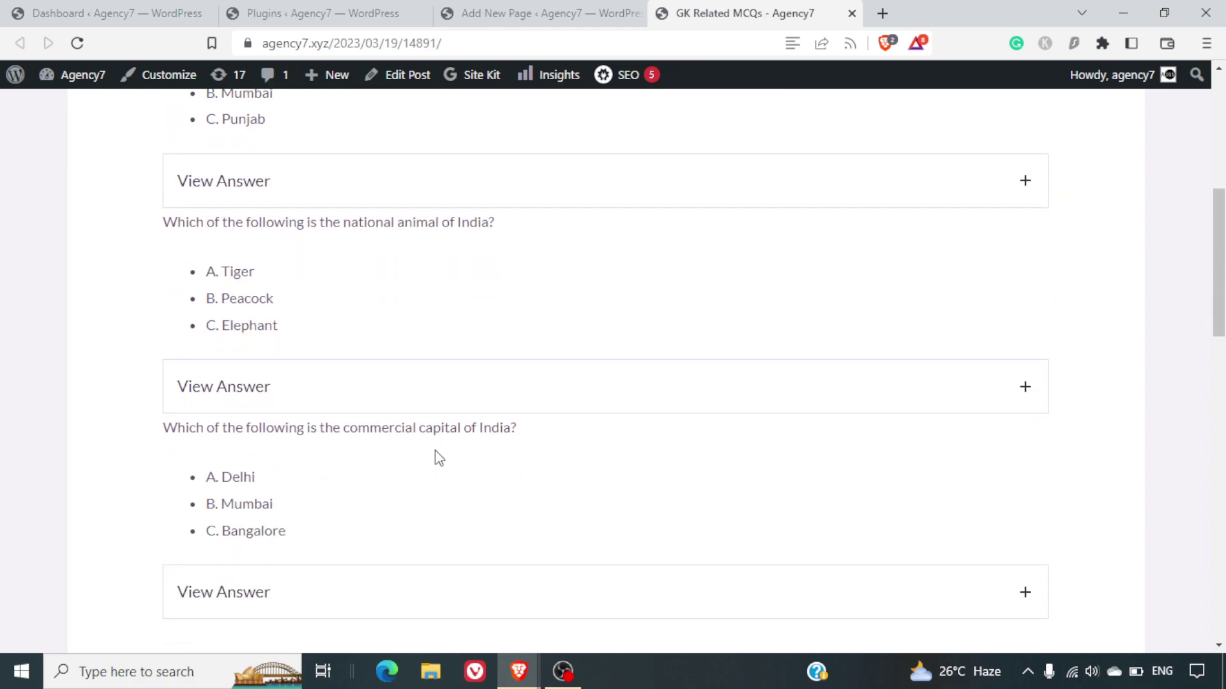
left_click(314, 382)
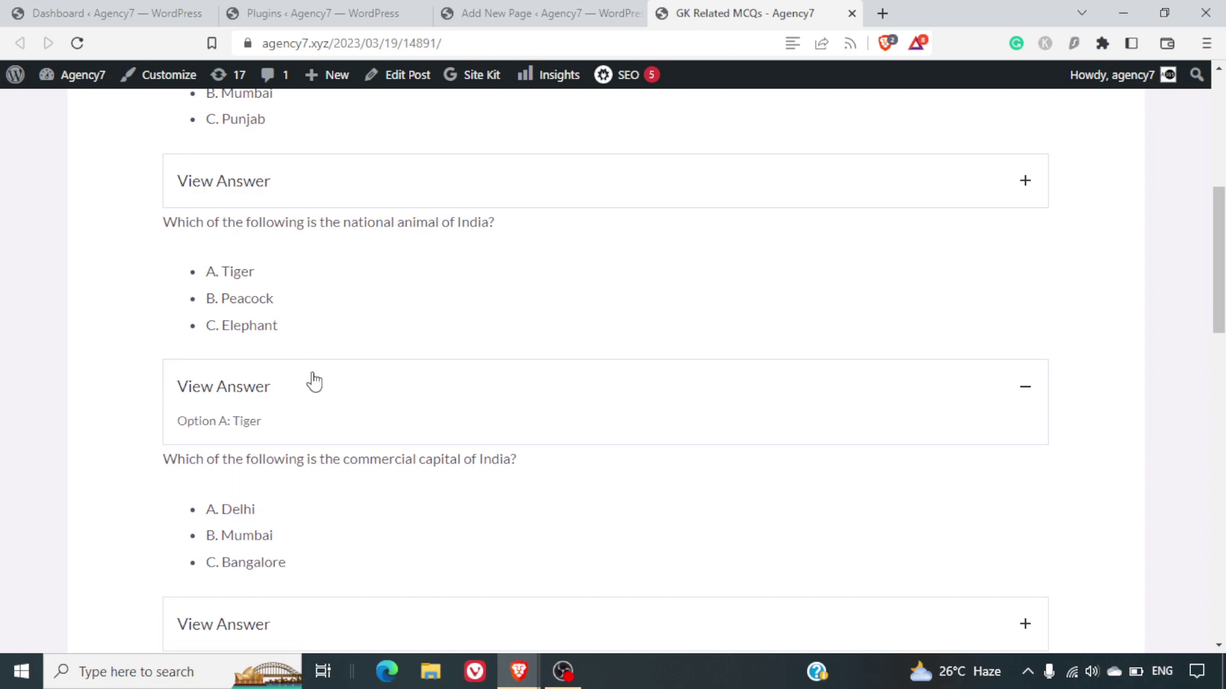
left_click(314, 382)
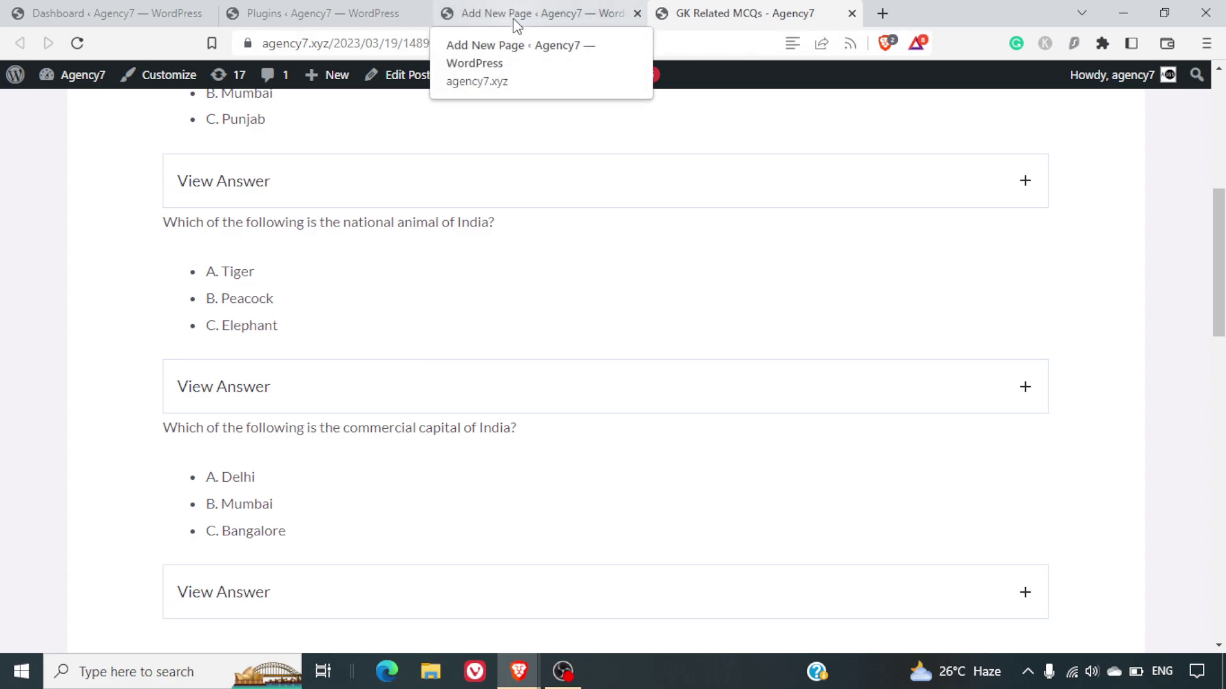
left_click(319, 13)
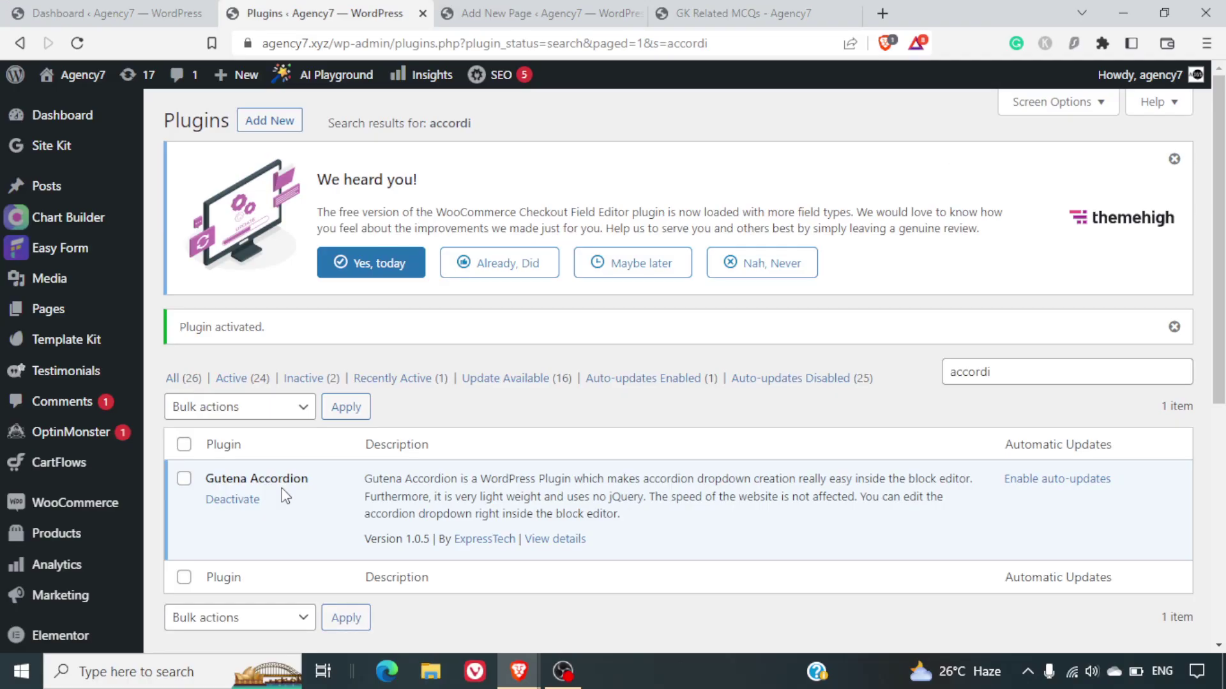
- Title the new page draft 'India GK' in place of 'GK related to India', then enter the body
left_click(471, 14)
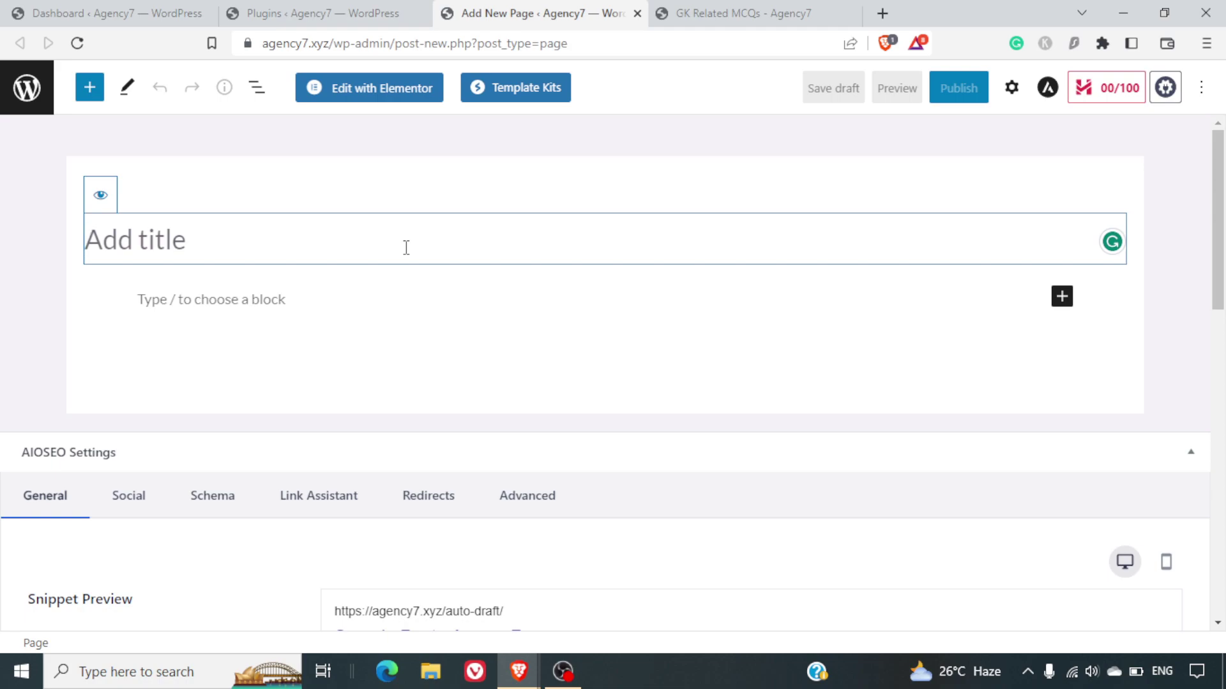
type("GK ")
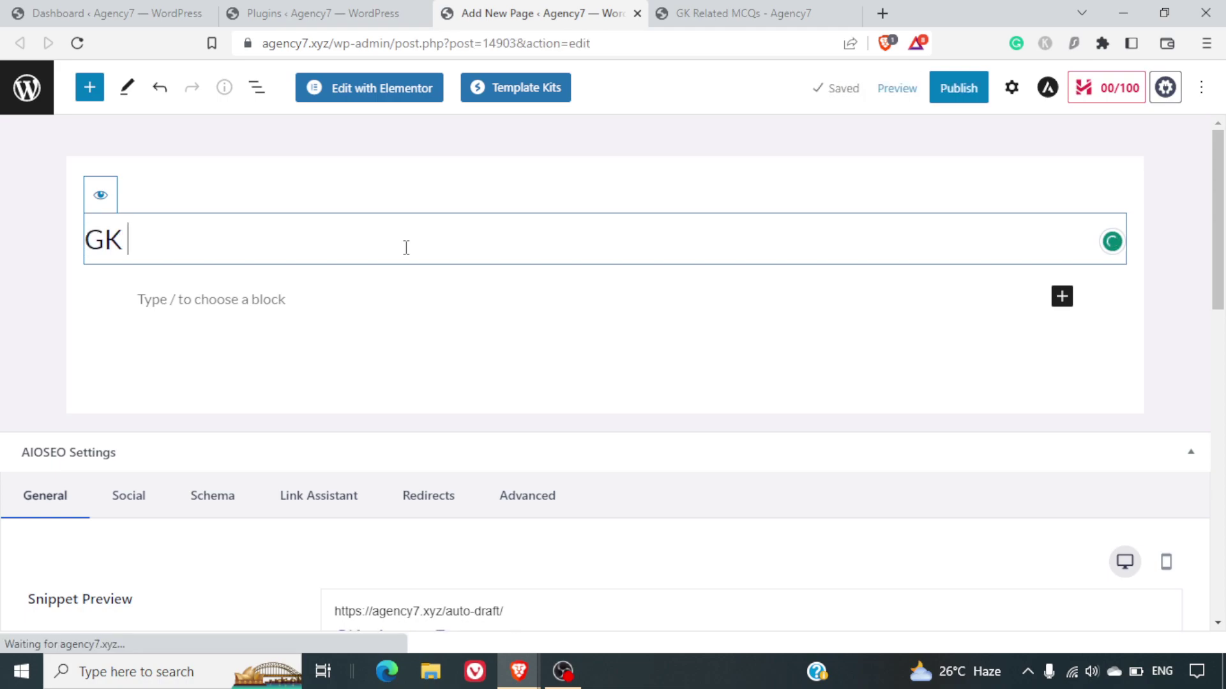
type("relate")
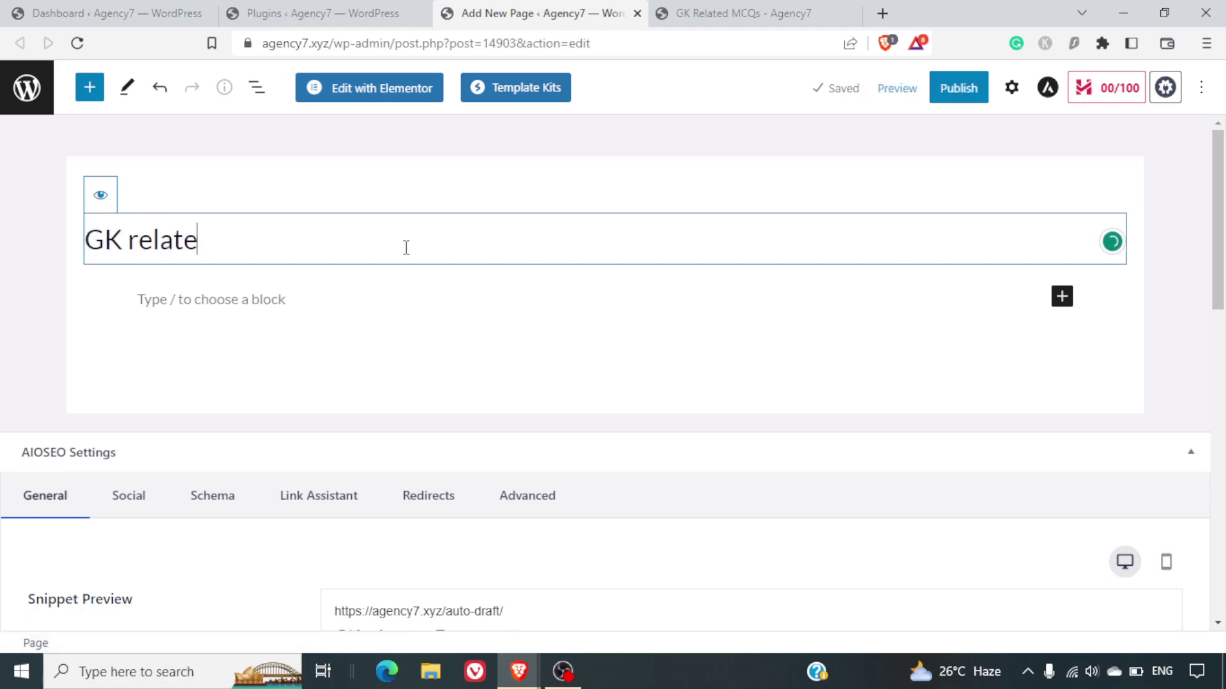
type("d to India")
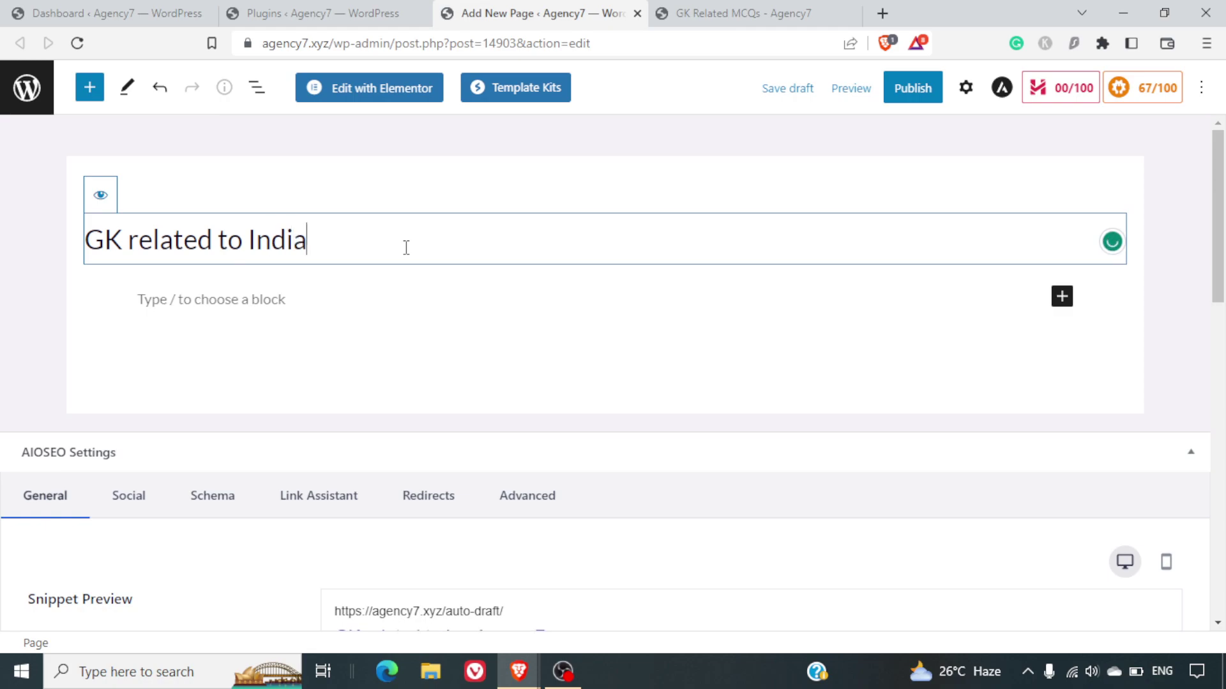
left_click(236, 309)
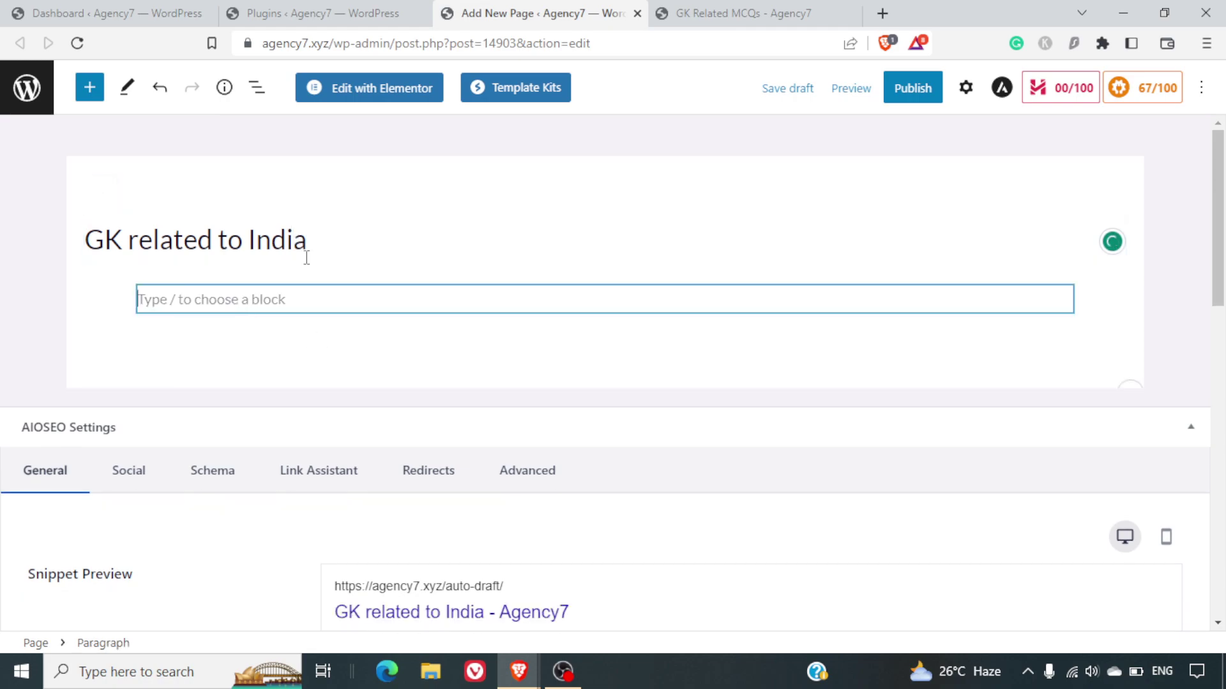
triple_click(243, 237)
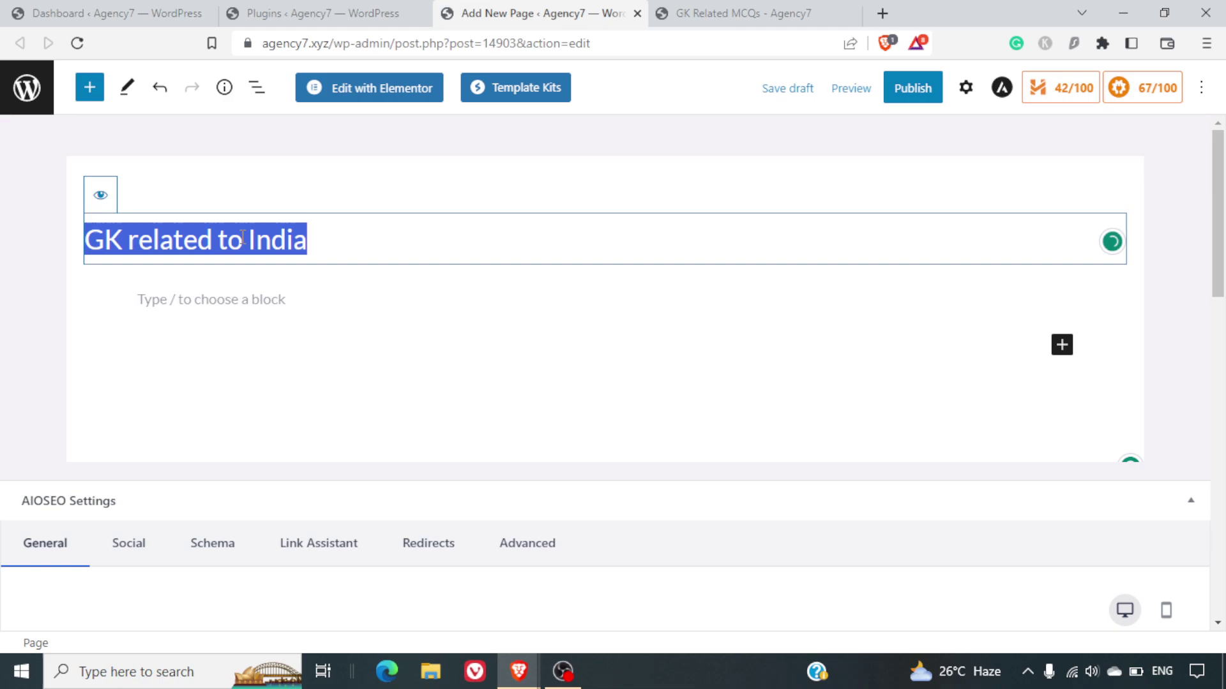
type("GK")
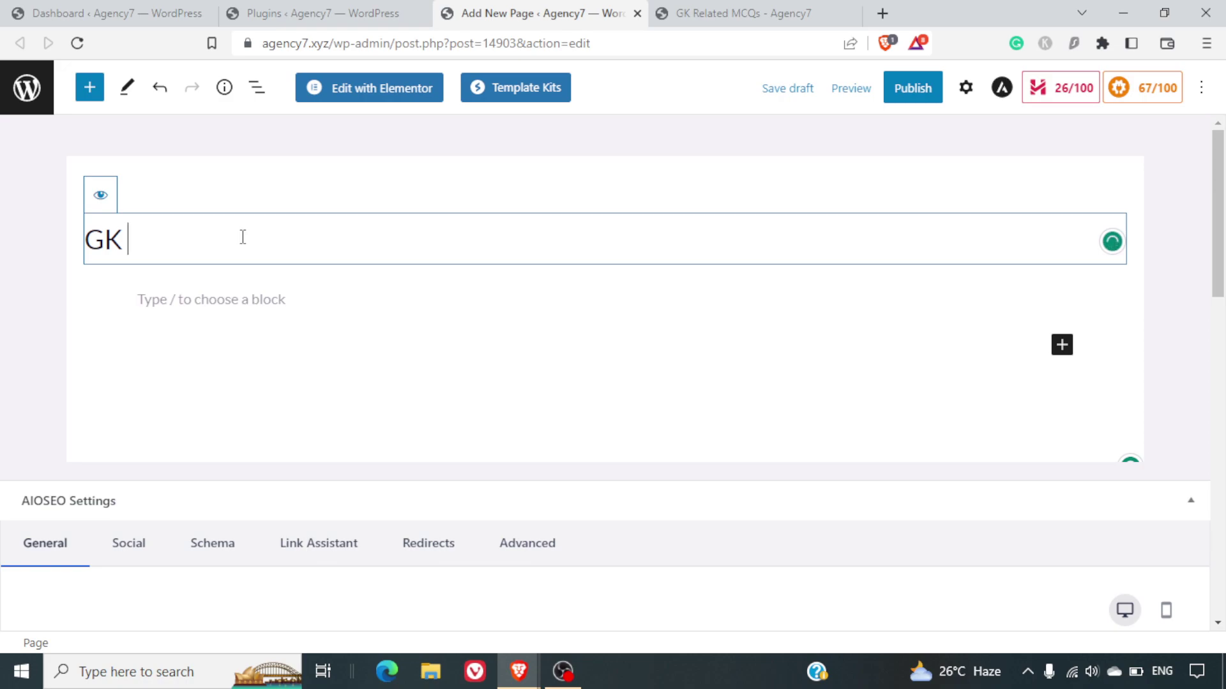
type(" In")
key("BackSpace")
key("BackSpace")
key("BackSpace")
key("BackSpace")
key("BackSpace")
type("India GK")
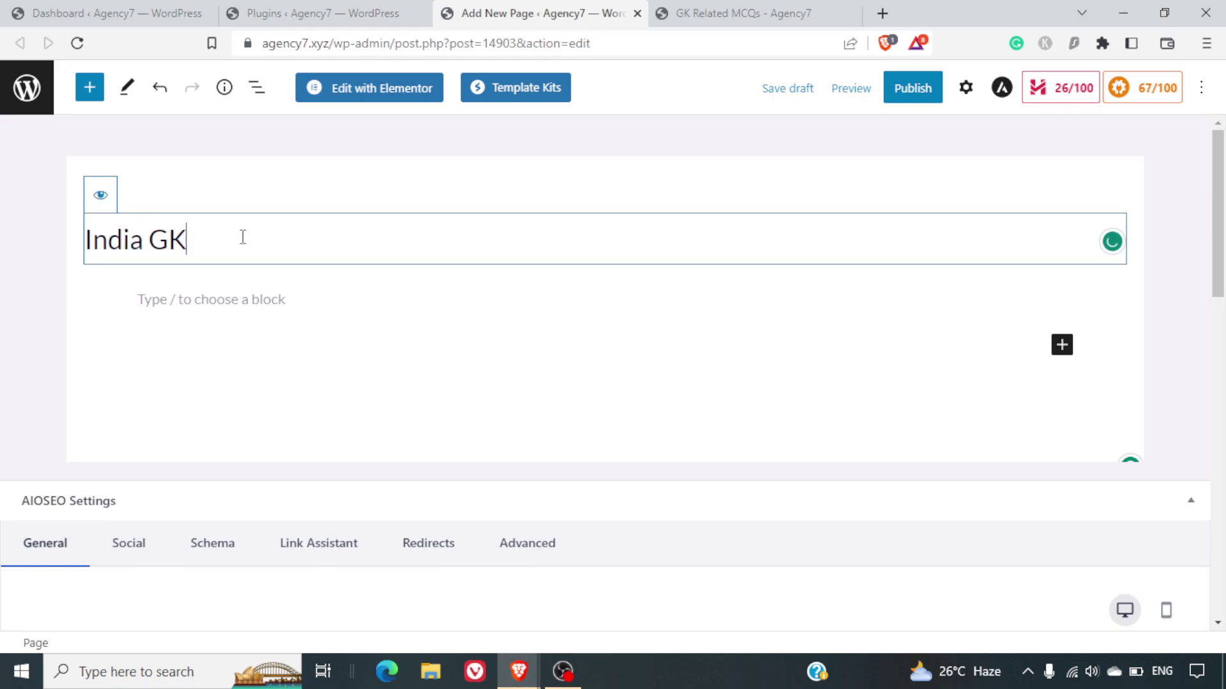
left_click(291, 335)
left_click(225, 303)
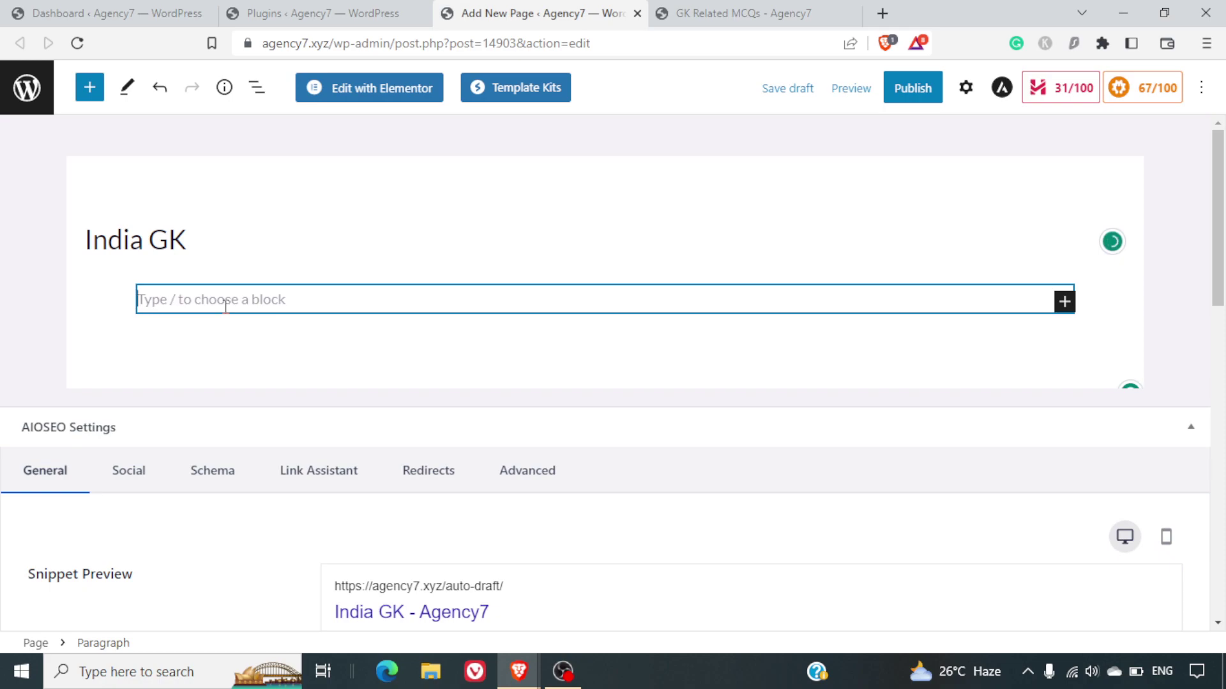
- Start a 'Q1.' paragraph and paste in the capital-of-India question copied from the live MCQ post
type("Q1.")
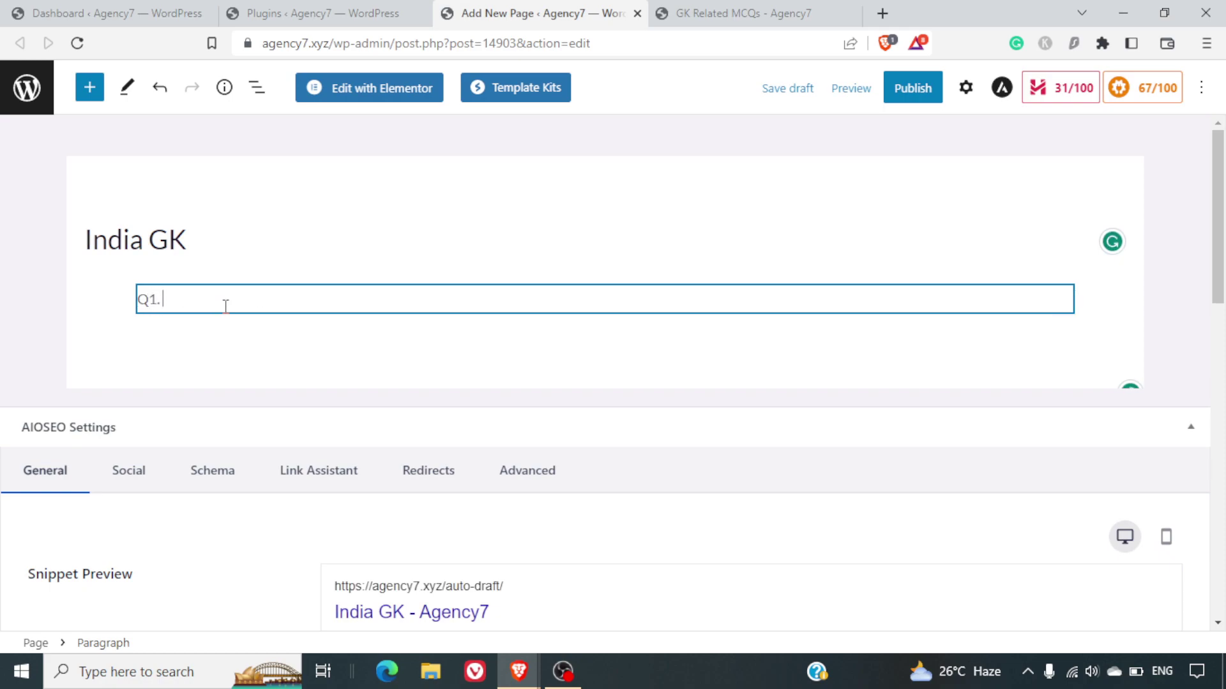
type(" Which")
left_click(731, 9)
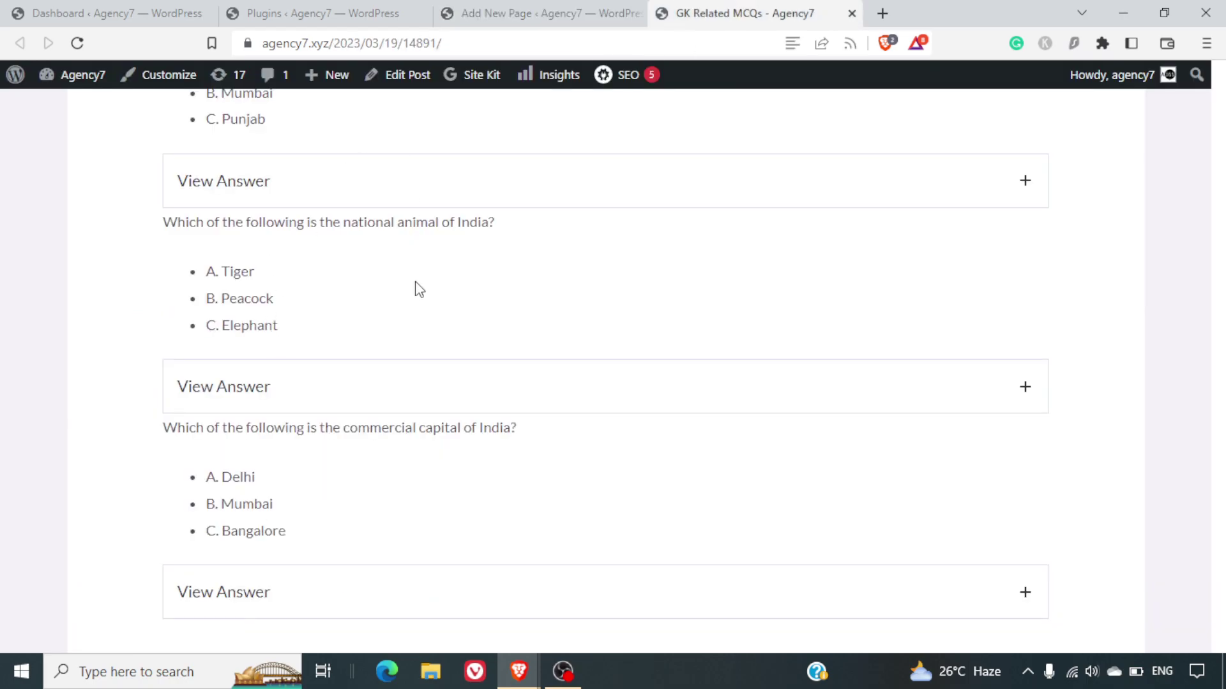
scroll(416, 286, "down", 3)
triple_click(254, 258)
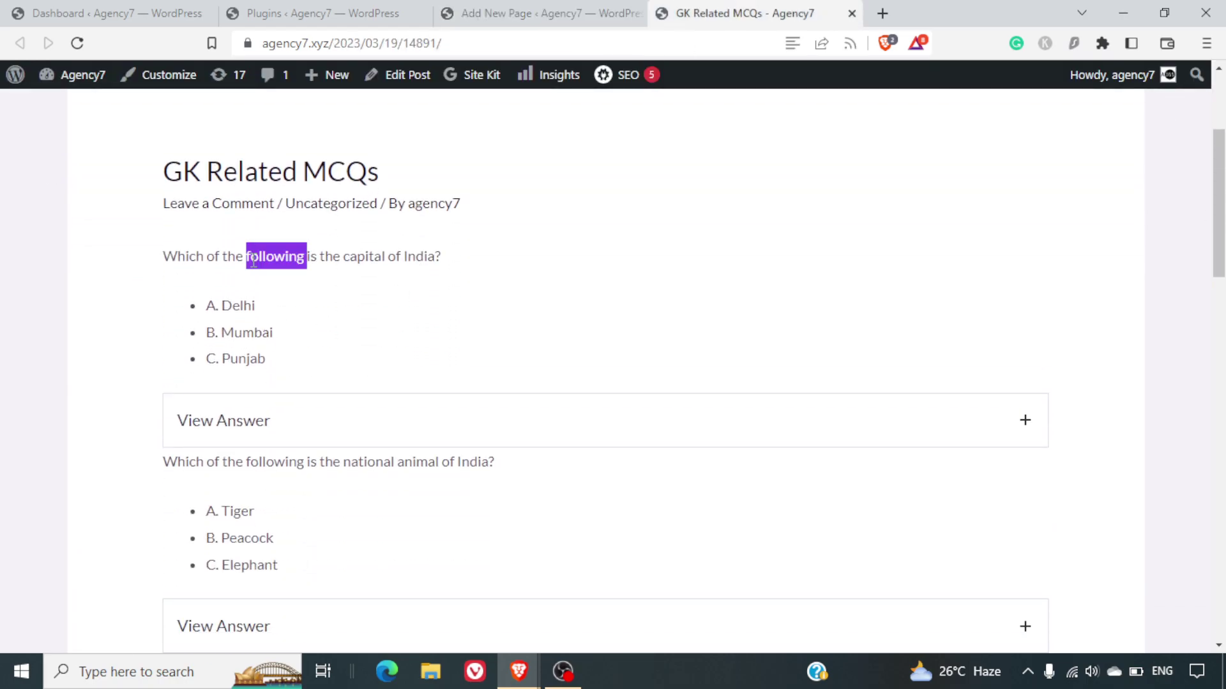
left_click(500, 10)
left_click(257, 309)
key("ctrl+shift+Left")
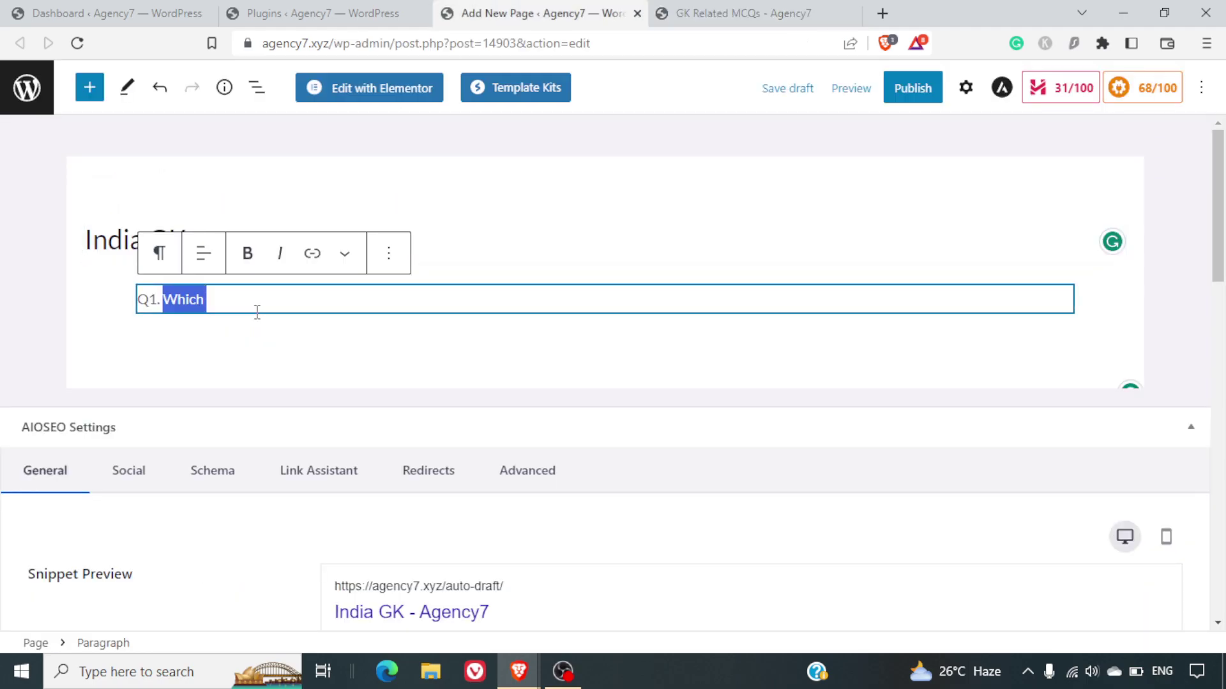
key("ctrl+v")
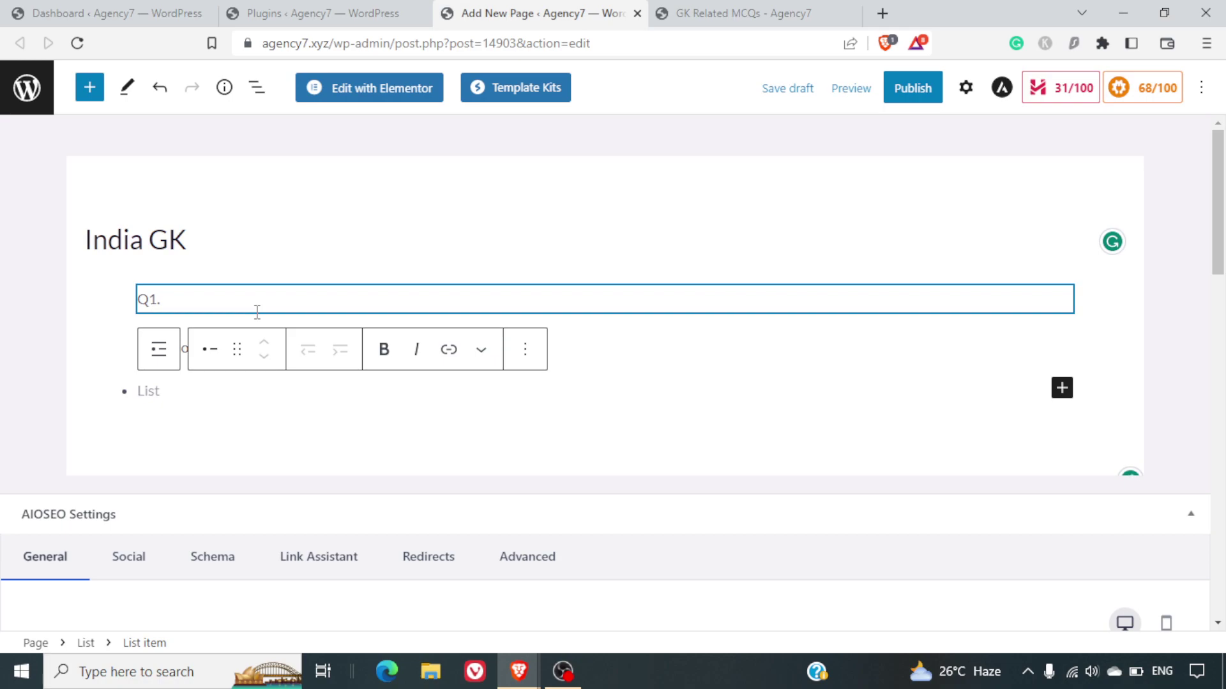
- Move the pasted question text so it sits right after 'Q1.' in one paragraph
left_click(322, 303)
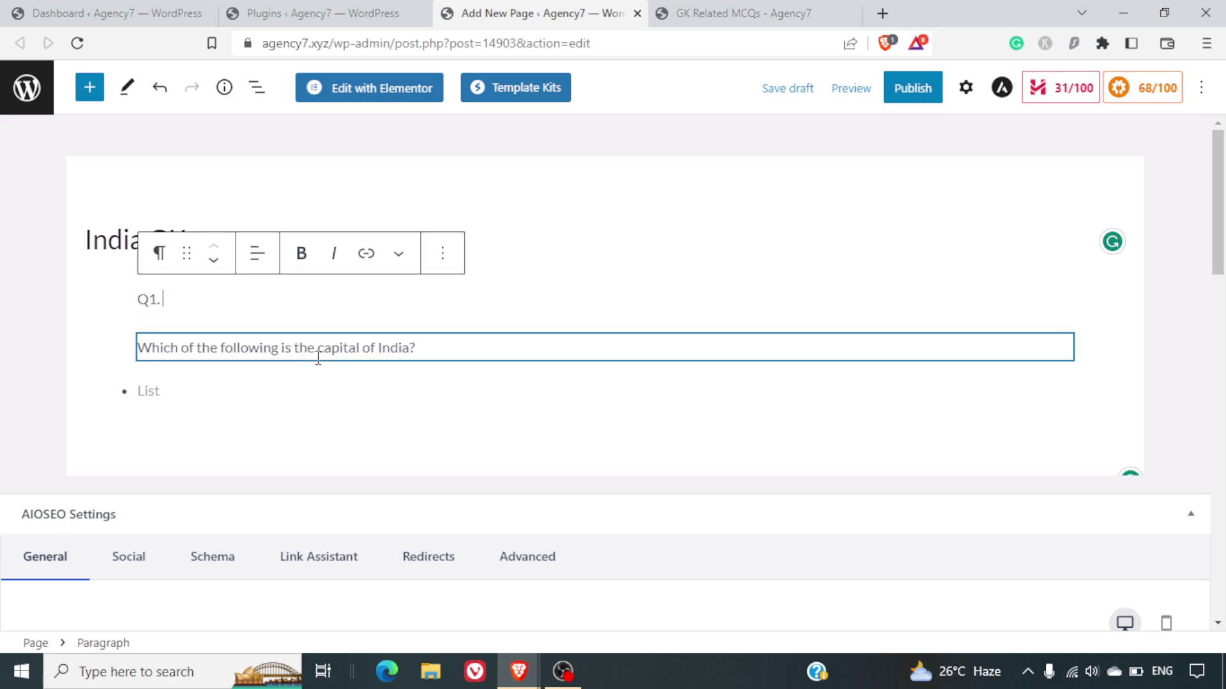
triple_click(317, 356)
key("ctrl+x")
left_click(200, 296)
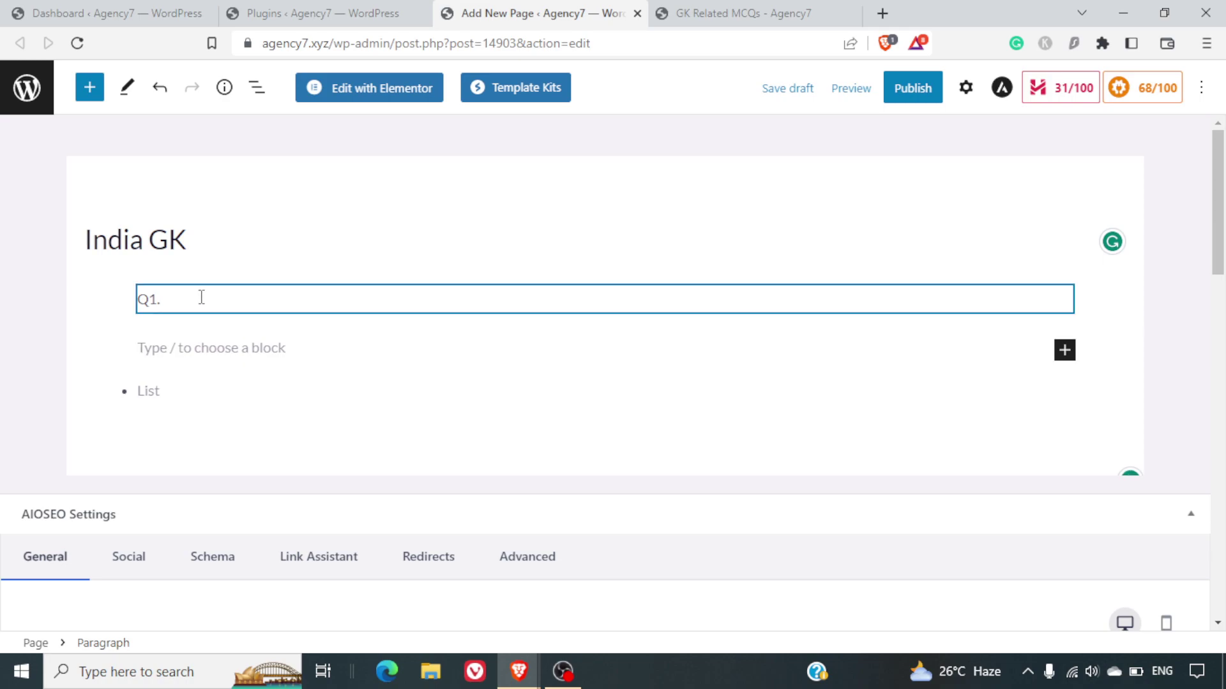
key("ctrl+v")
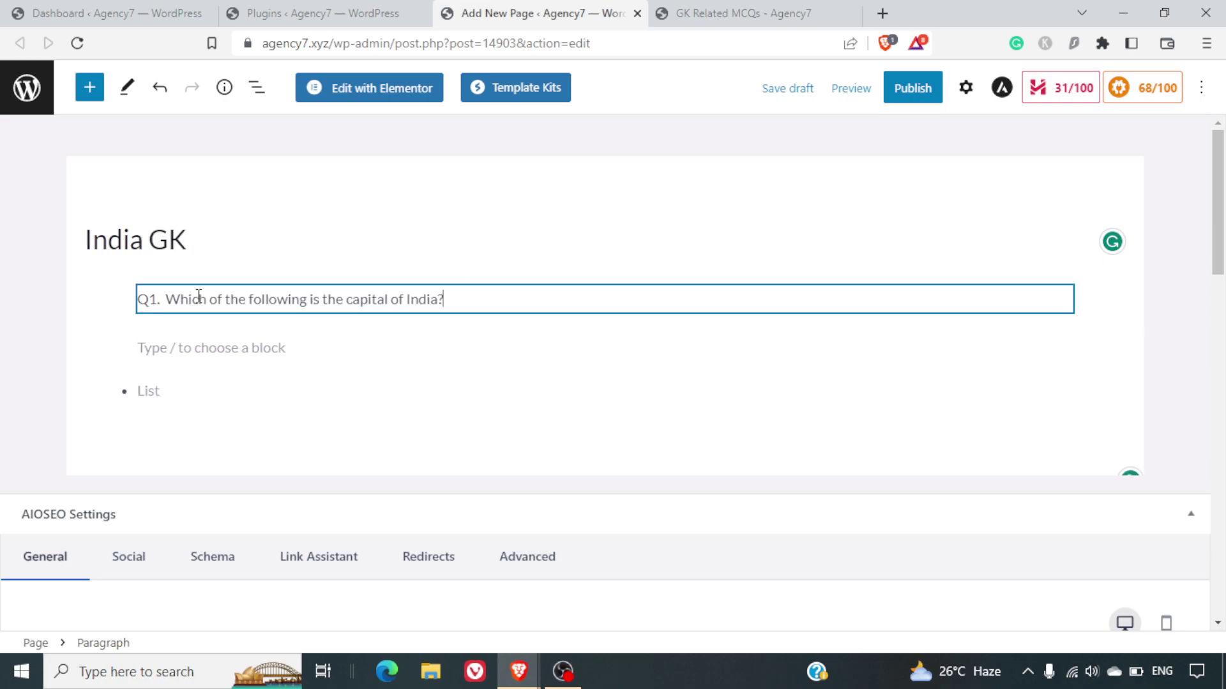
- Delete the empty paragraph and list blocks below Q1 and add a clean empty block
left_click(216, 348)
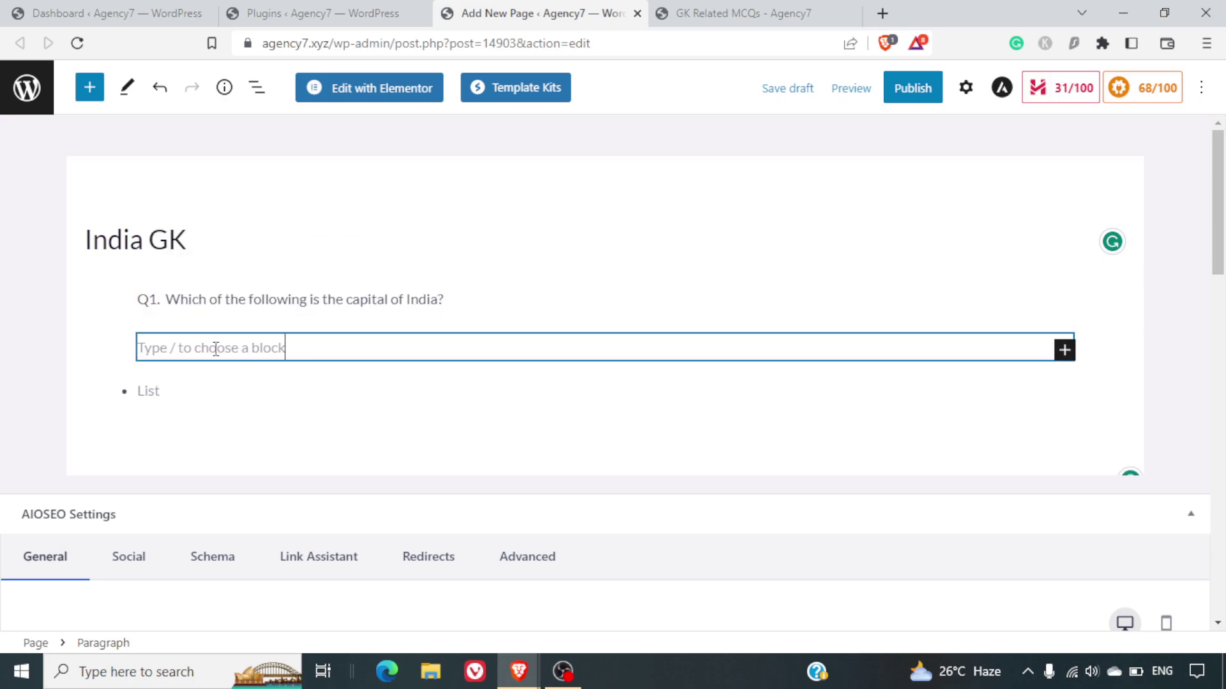
key("Escape")
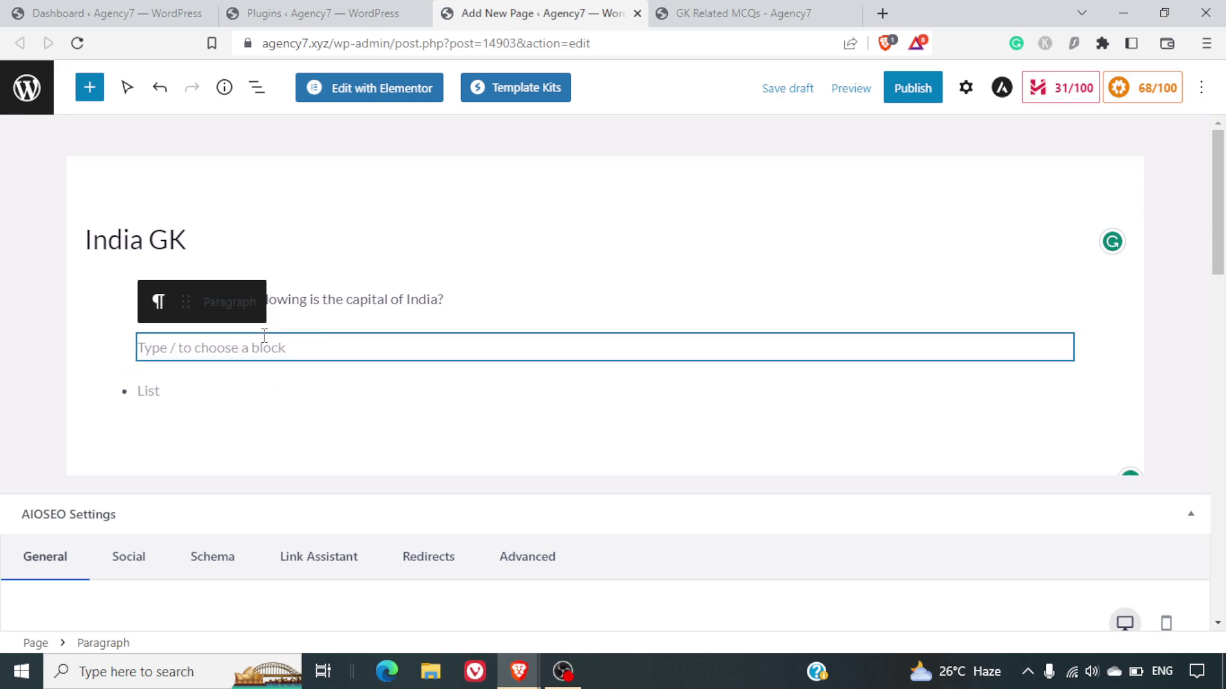
key("Delete")
left_click(191, 351)
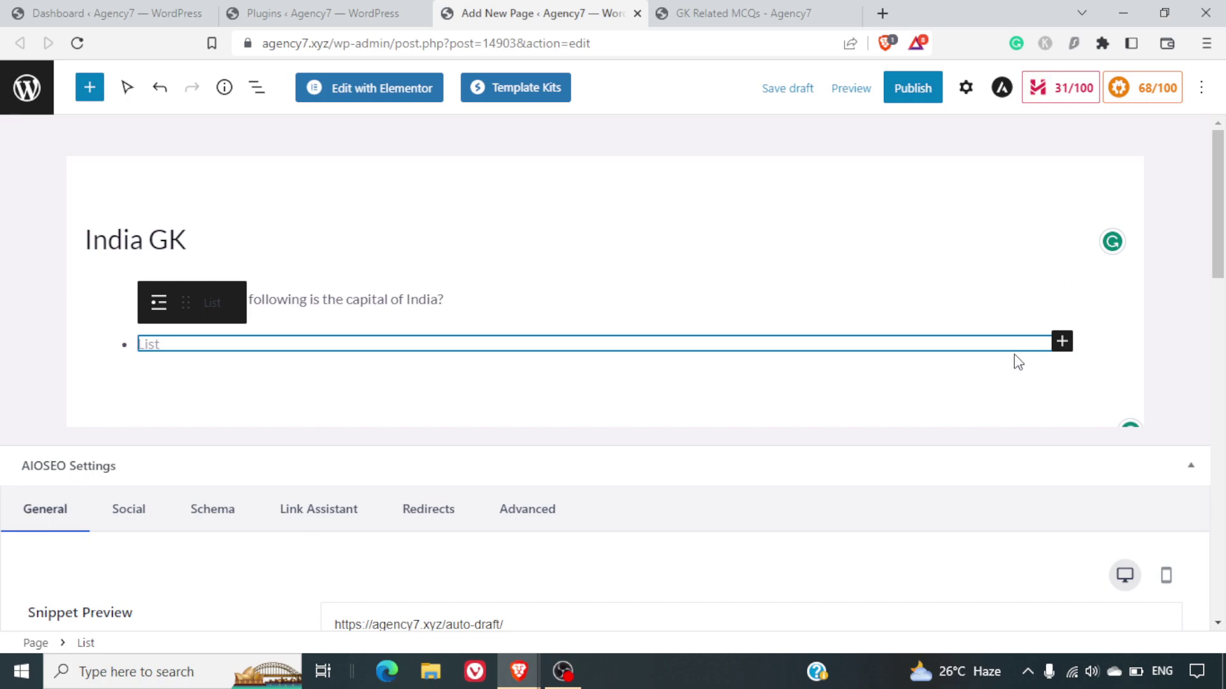
key("Delete")
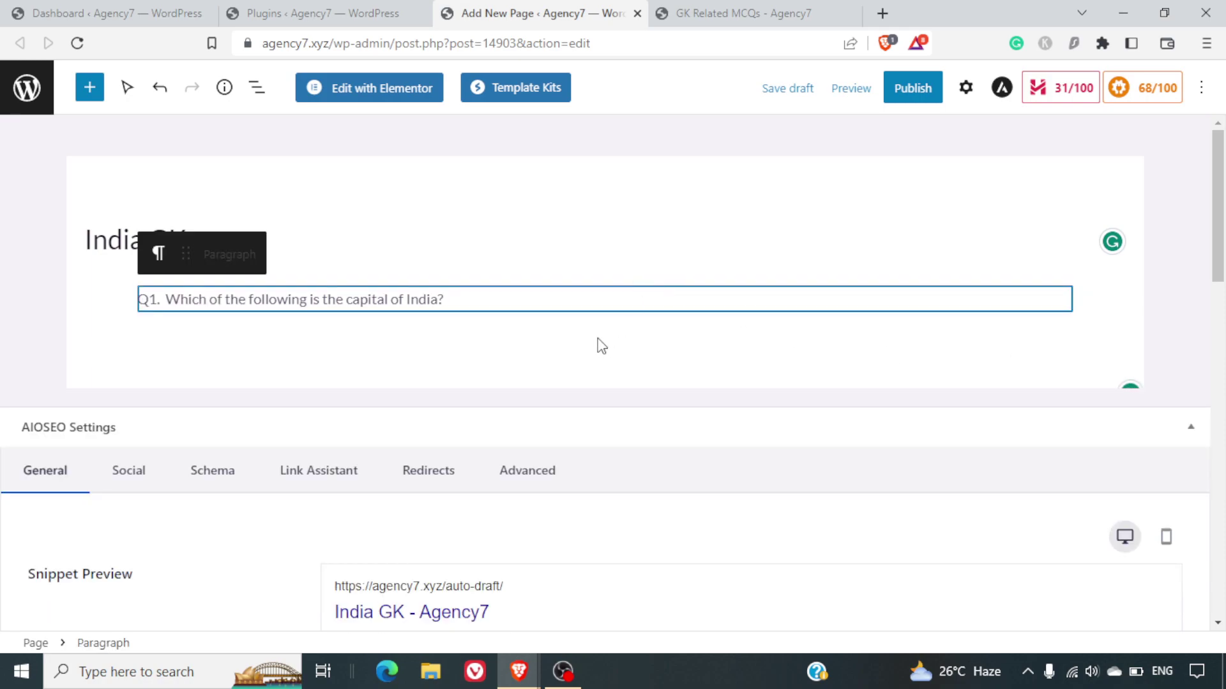
left_click(509, 336)
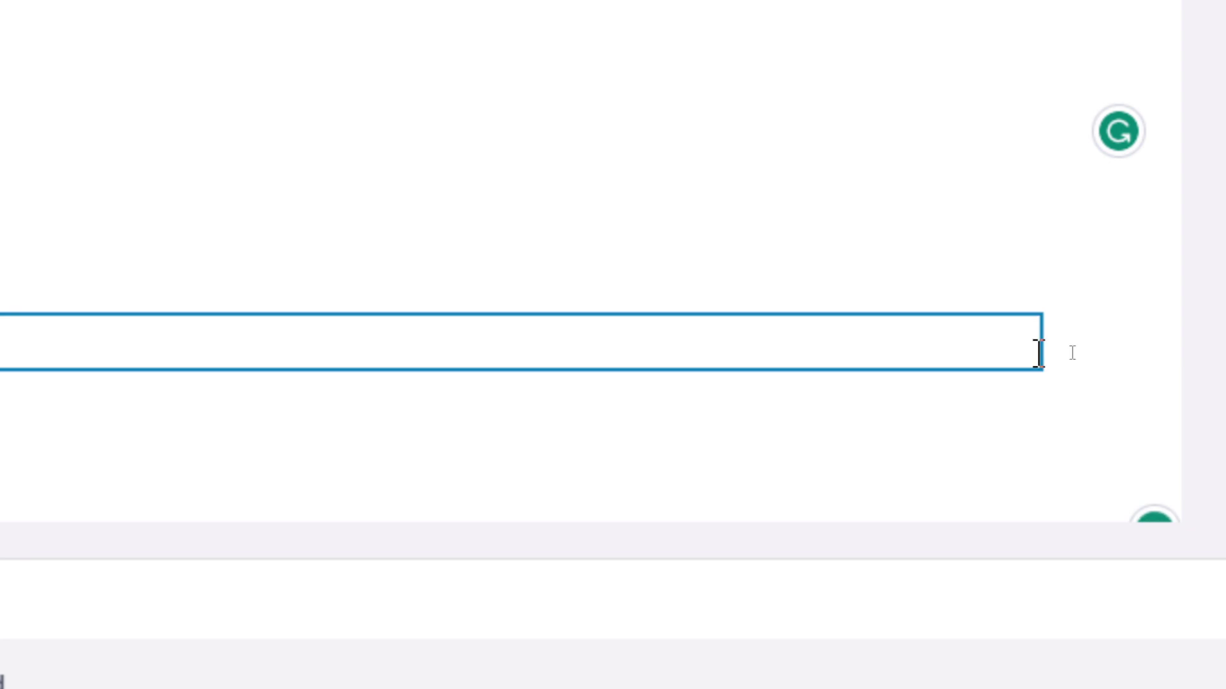
type("4")
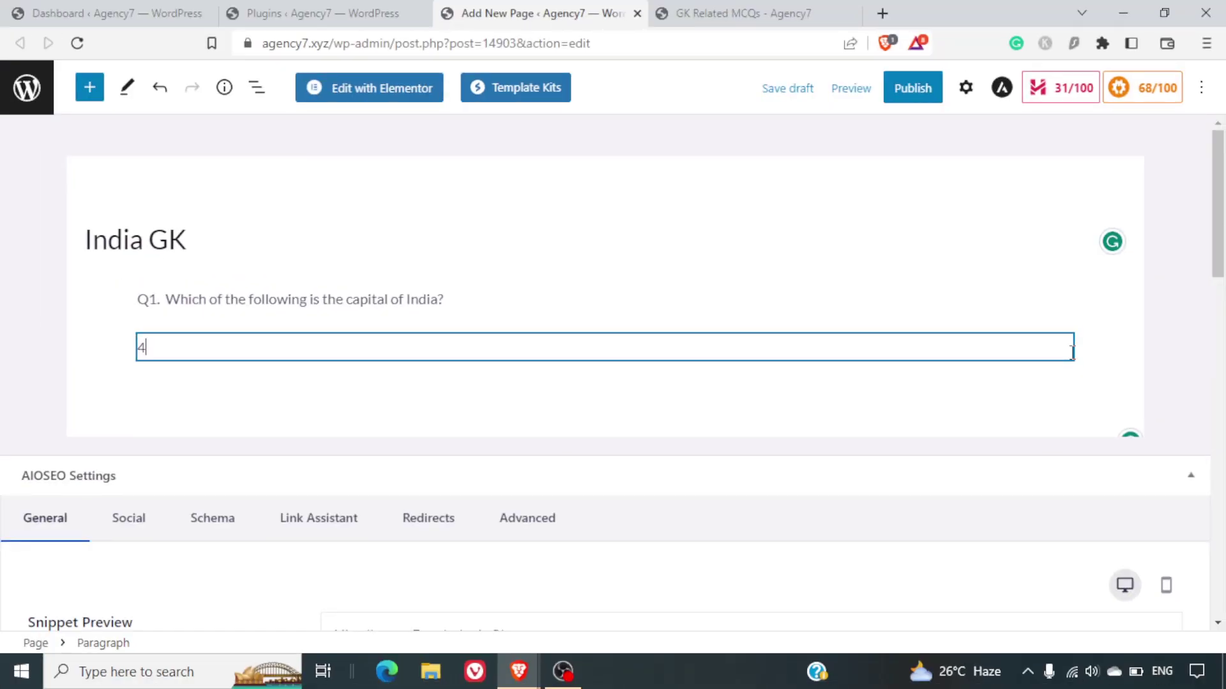
key("BackSpace")
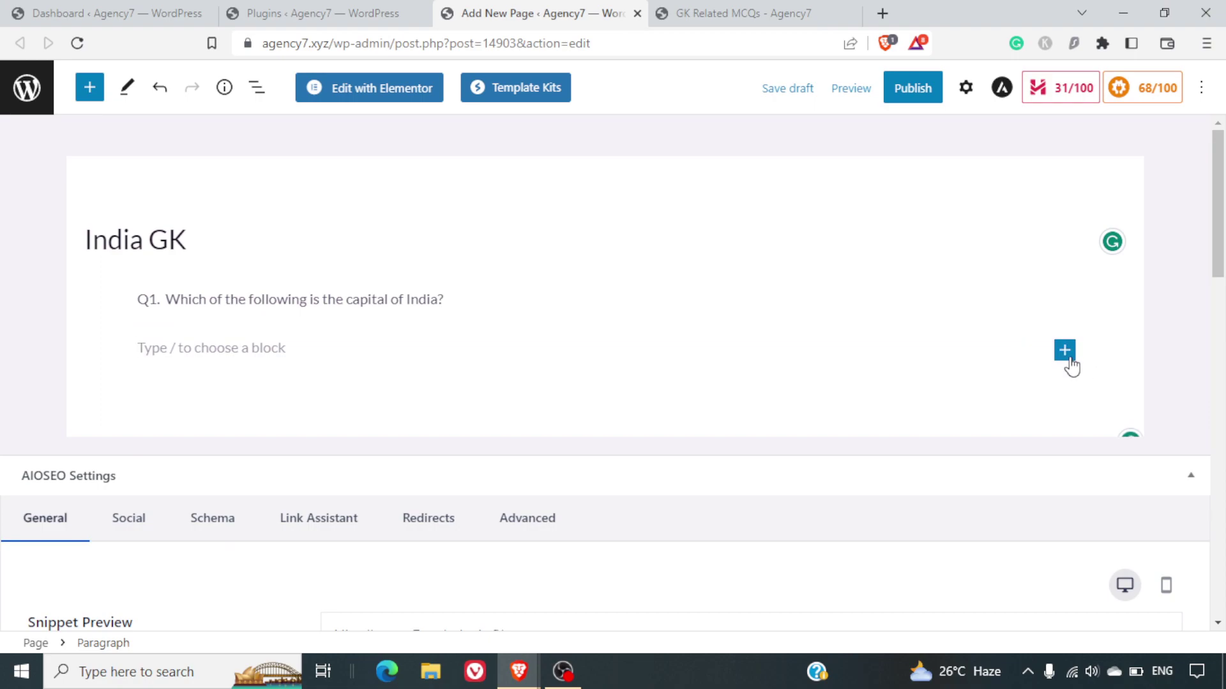
- Insert a List block with A. Delhi, B. Mumbai and C. Punjab, fixing the Punjab typo
left_click(1065, 351)
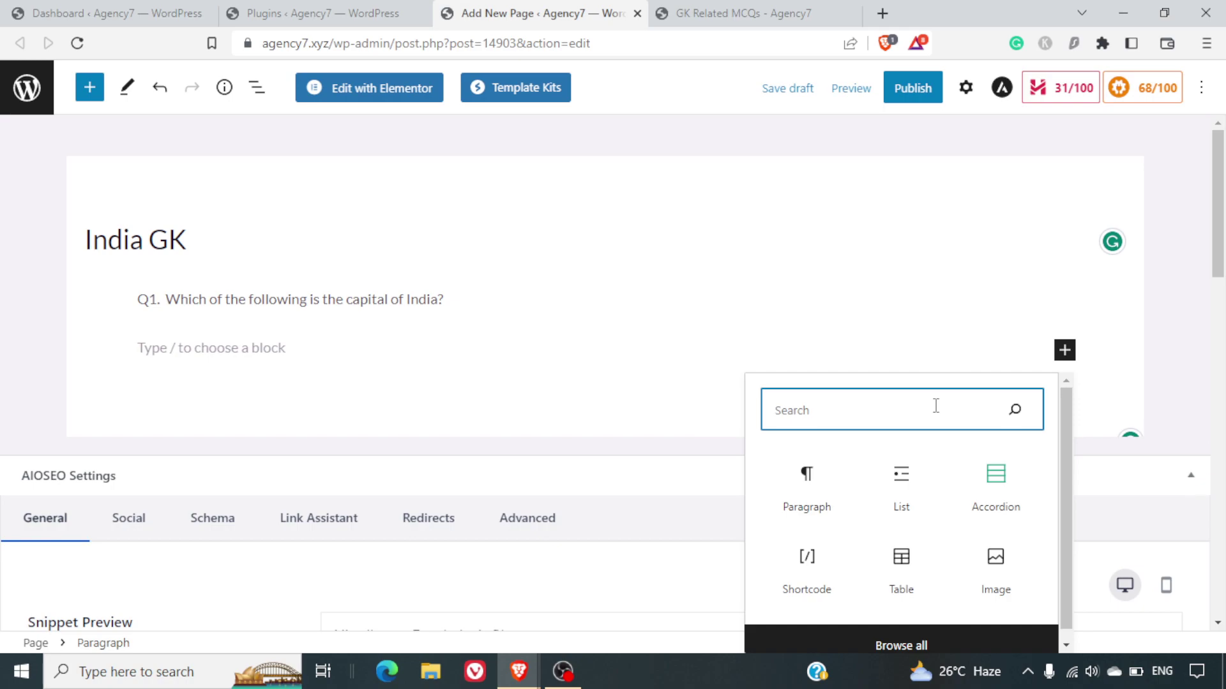
type("list")
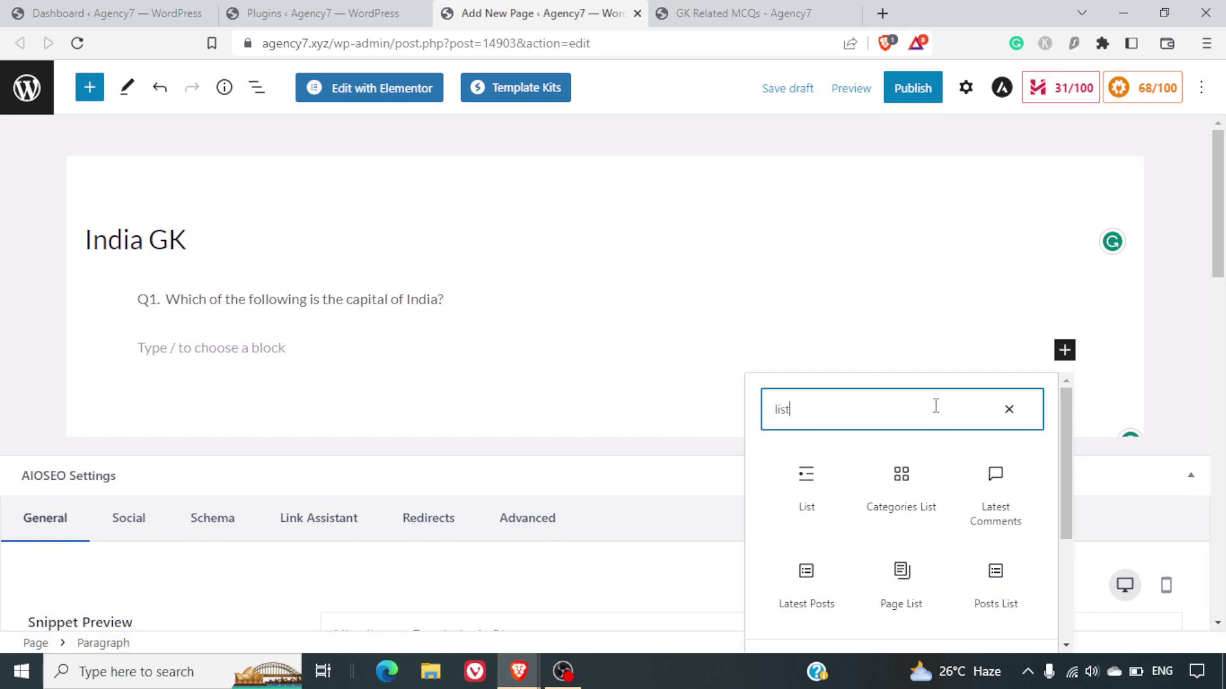
left_click(809, 490)
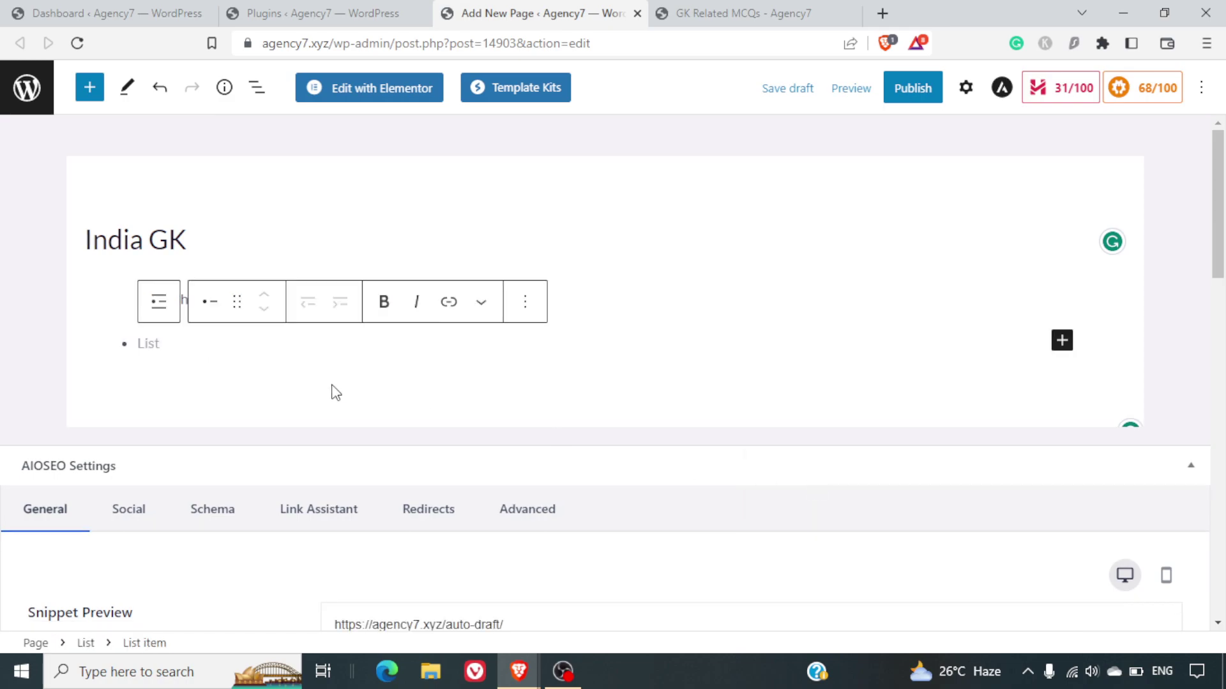
type("A")
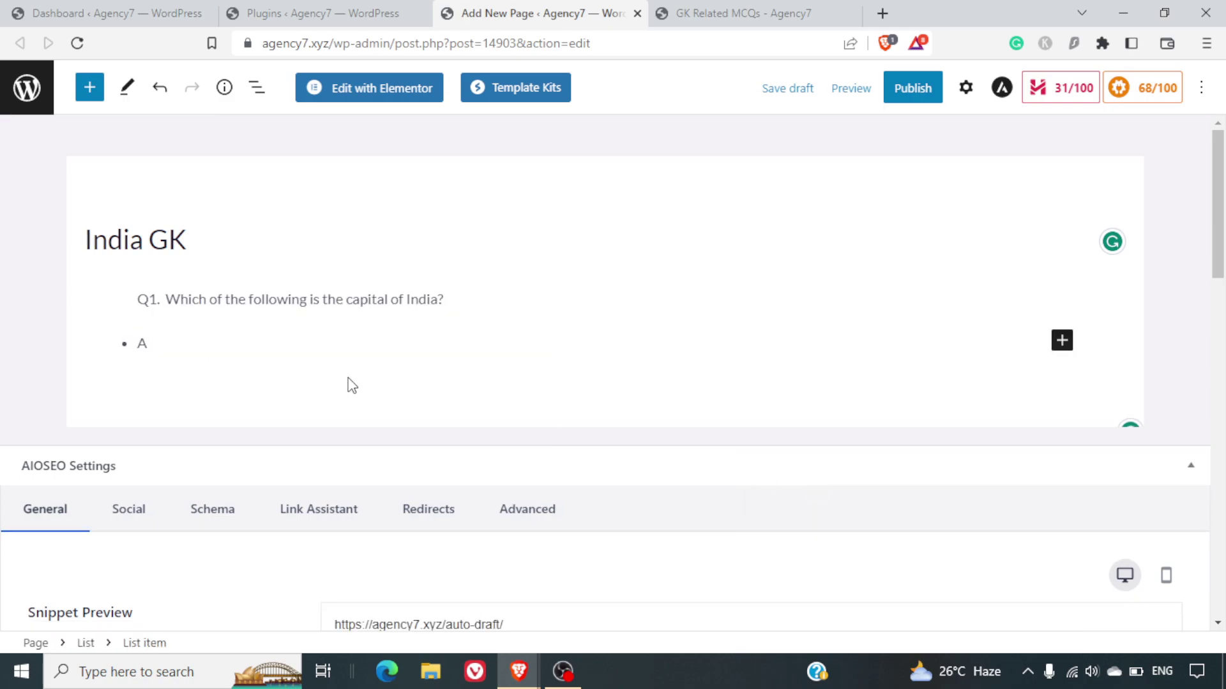
type(". Delhi")
key("Return")
type("B")
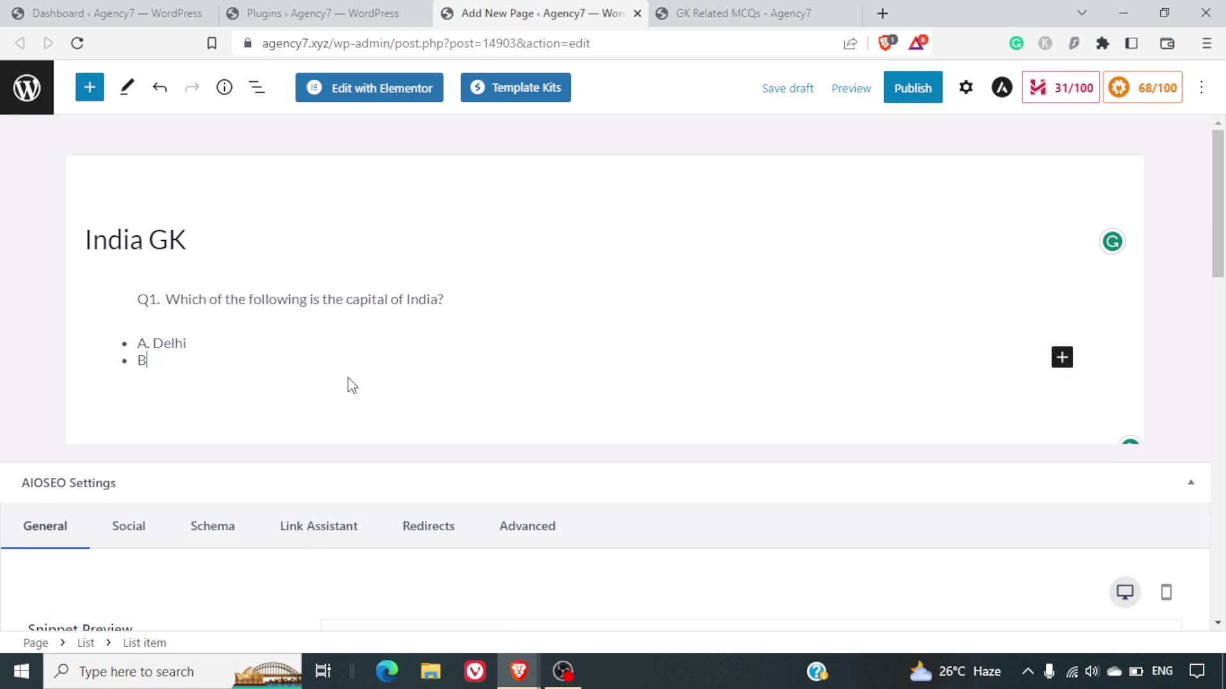
type(". Mumbai")
key("Return")
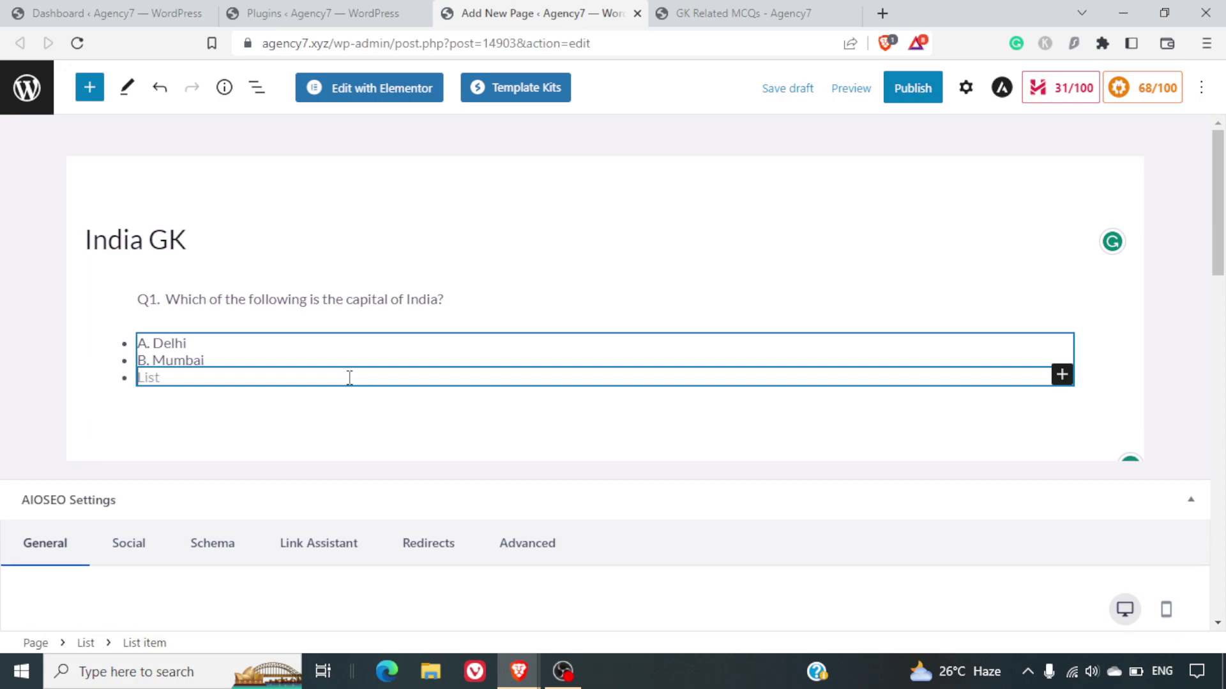
type("C. Punaj")
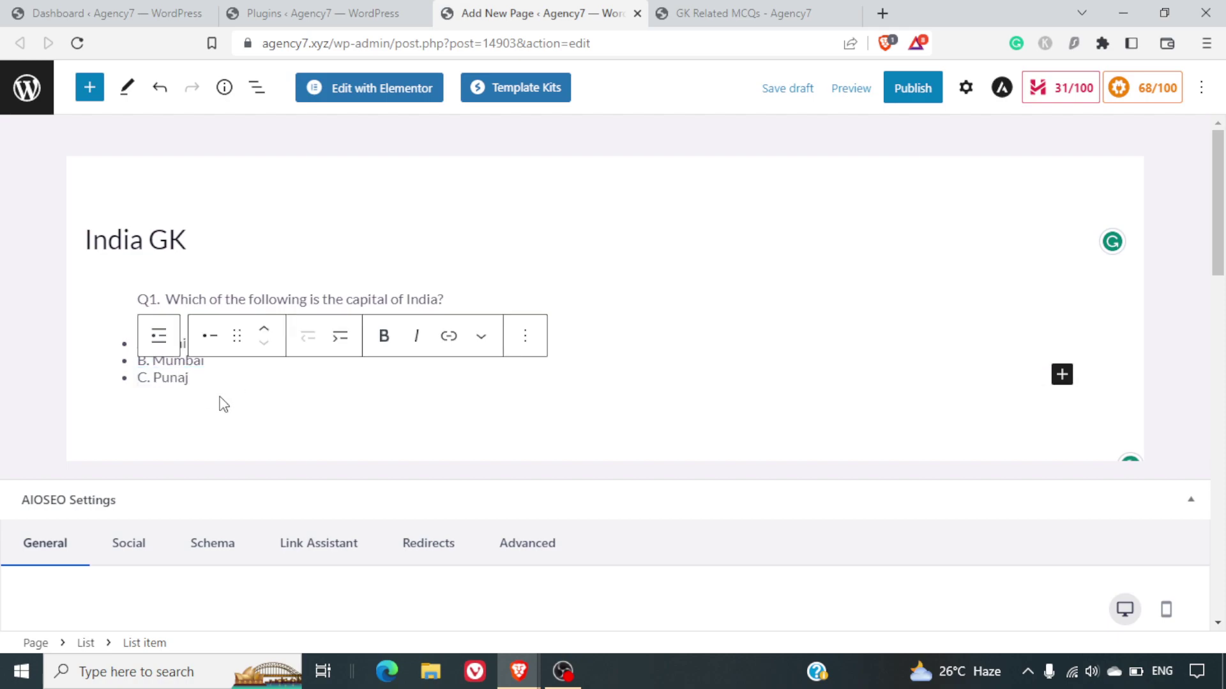
key("BackSpace")
key("BackSpace")
type("j")
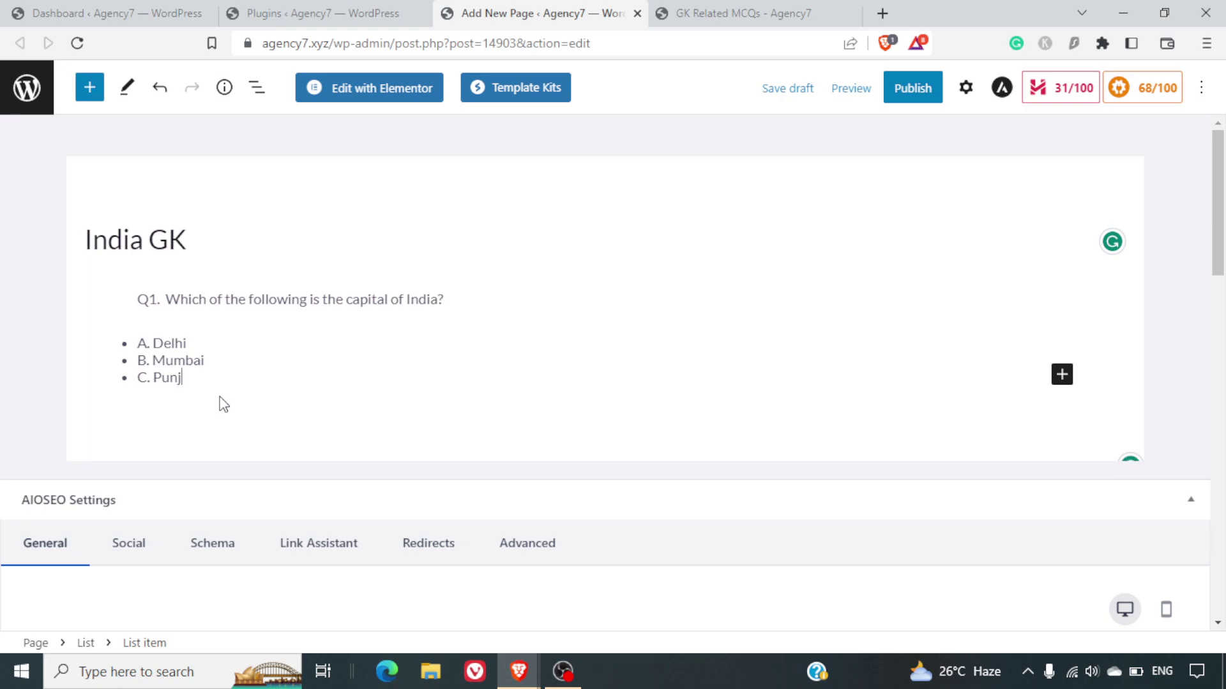
type("ab")
left_click(148, 422)
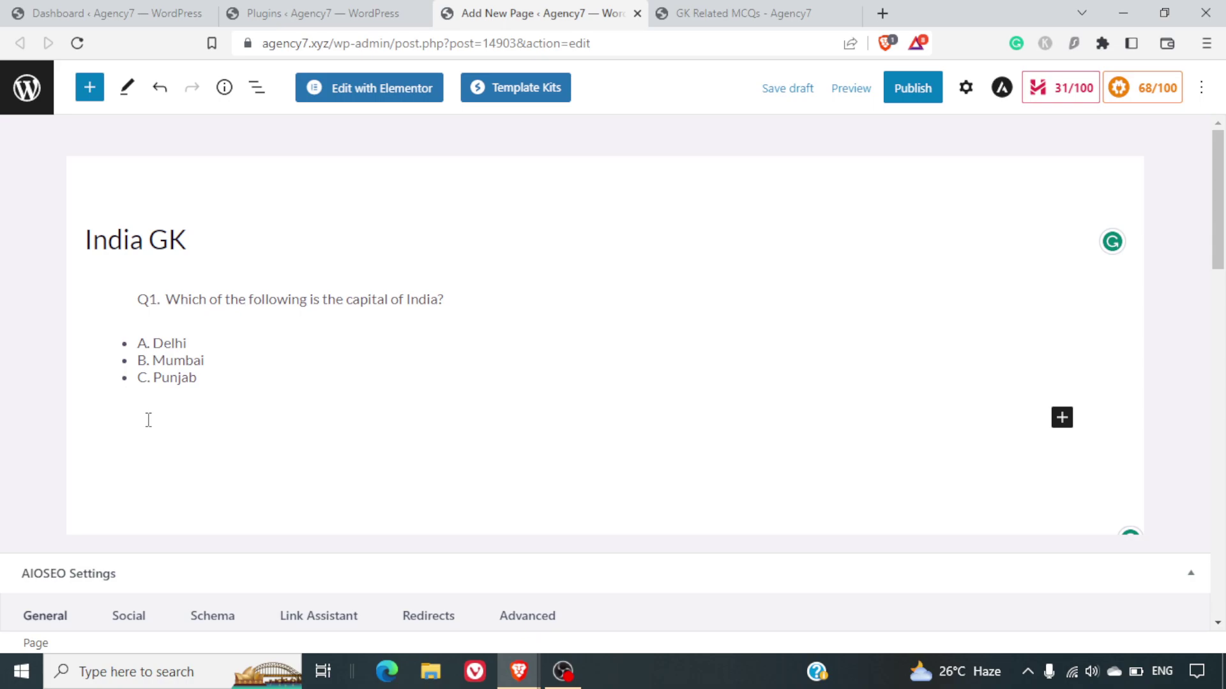
- Insert an Accordion block via the 'acco' search and choose Style 1 with plus icons
left_click(148, 420)
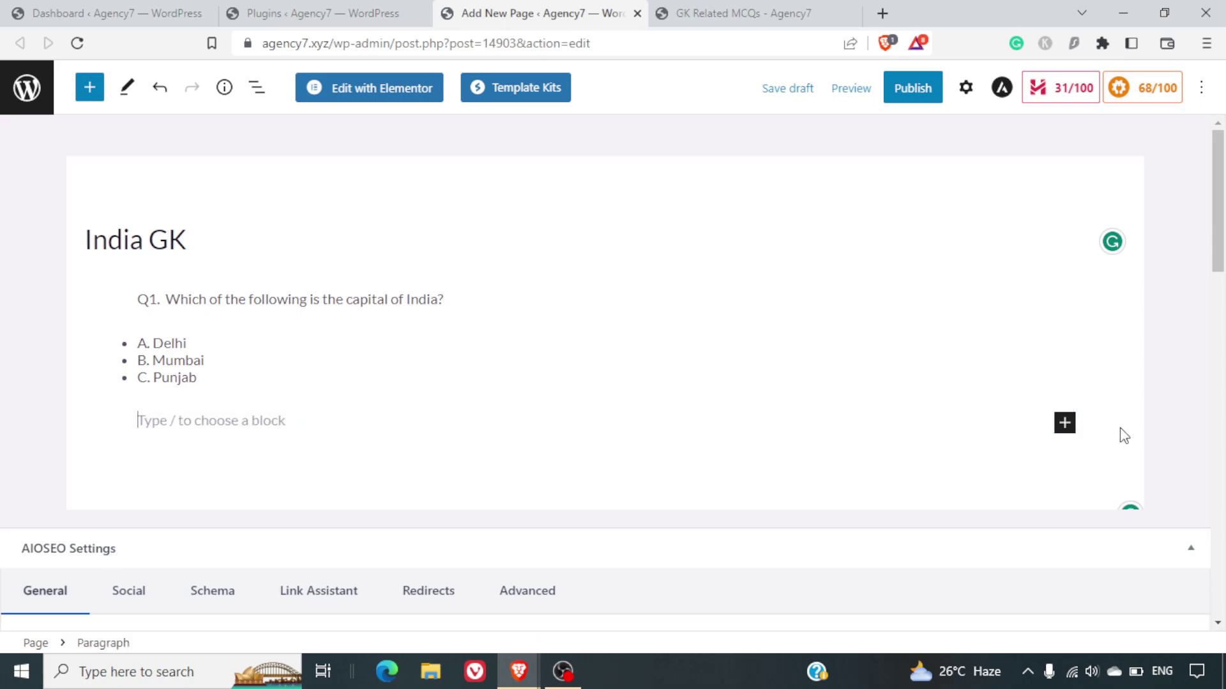
left_click(1065, 424)
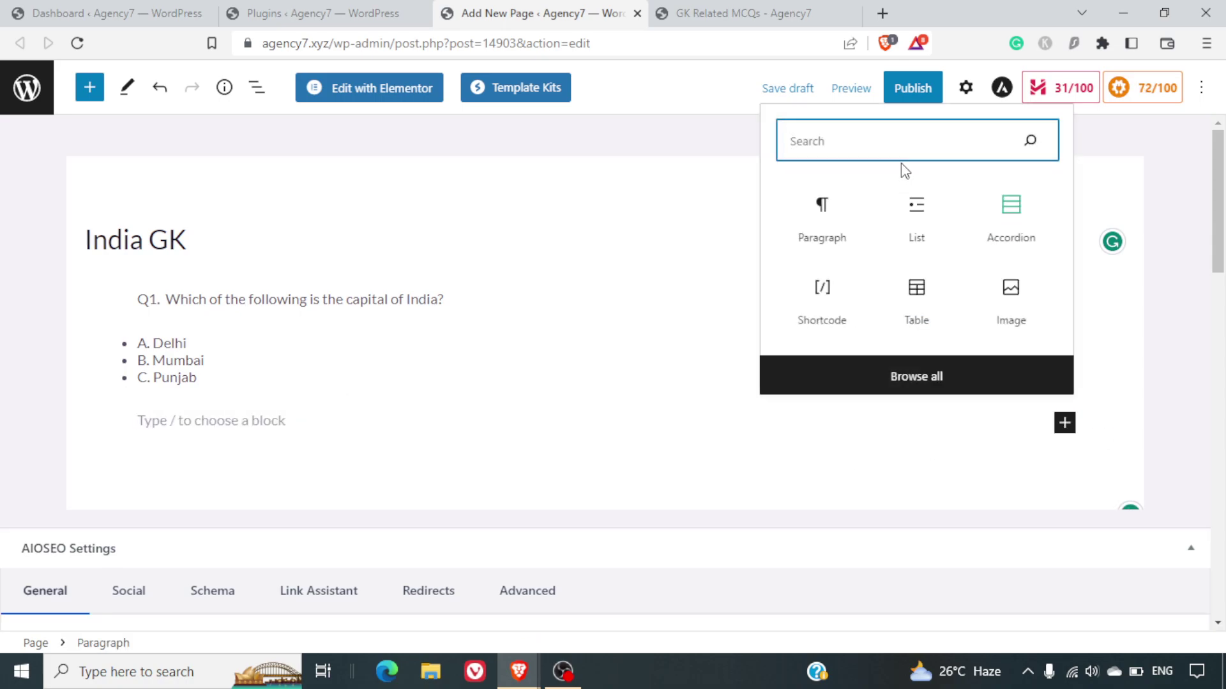
type("acco")
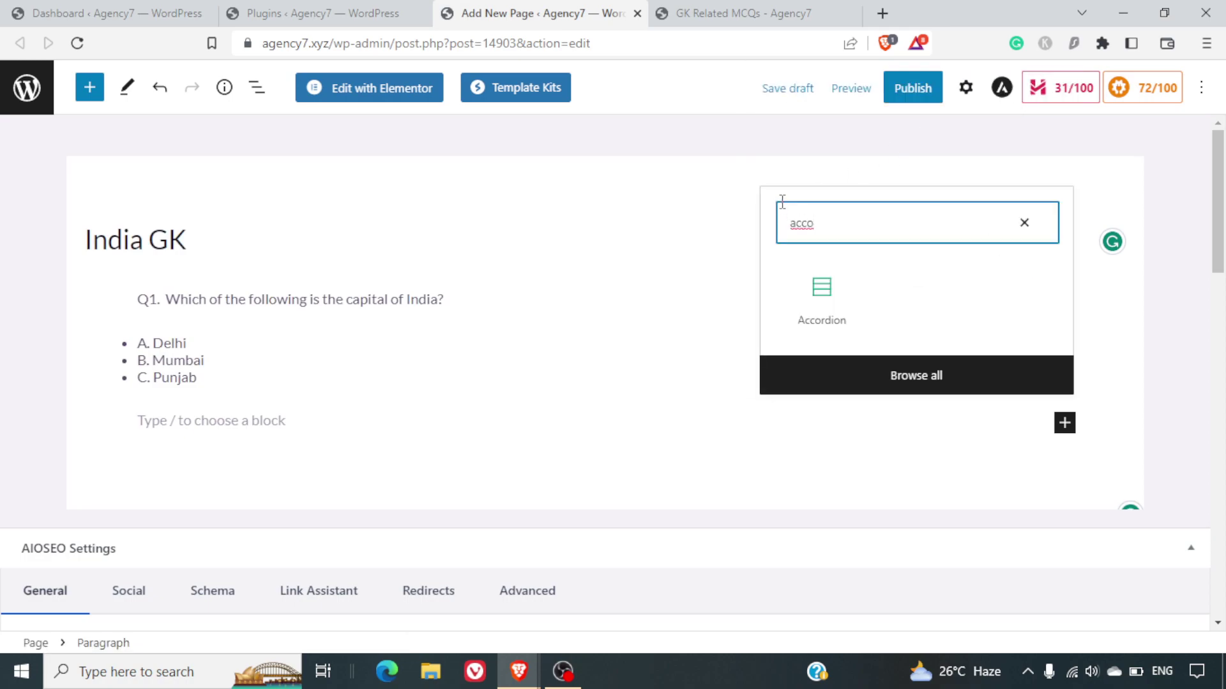
left_click(821, 308)
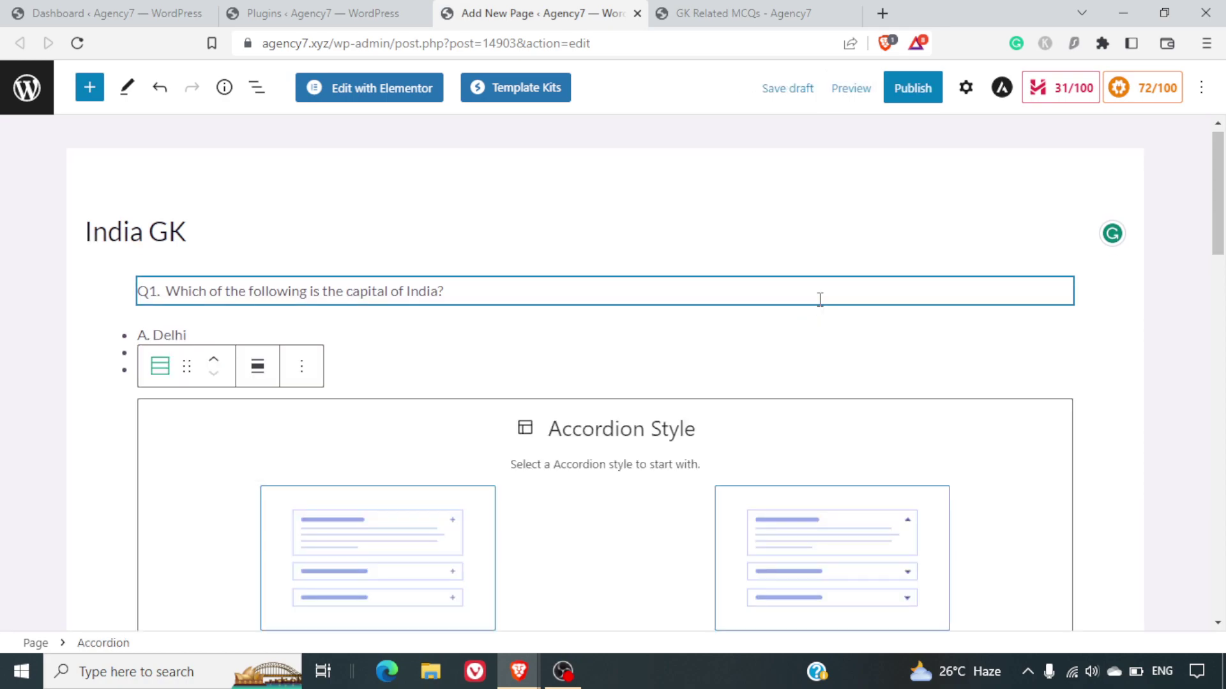
scroll(912, 412, "down", 3)
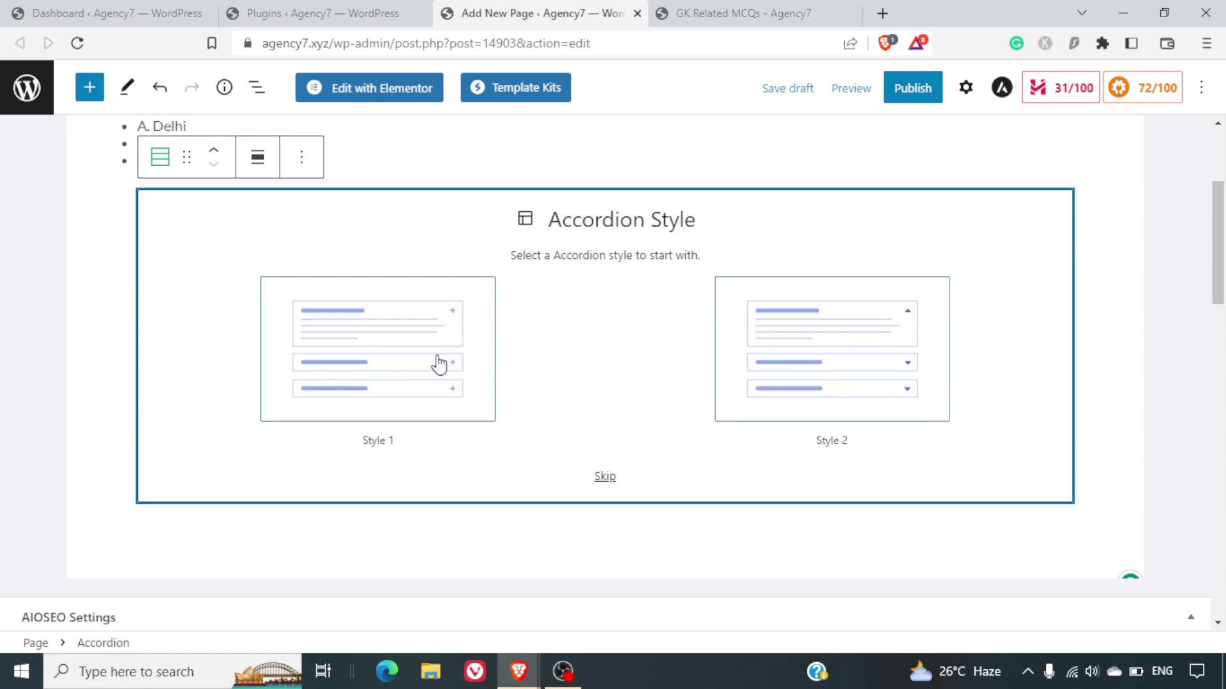
left_click(439, 365)
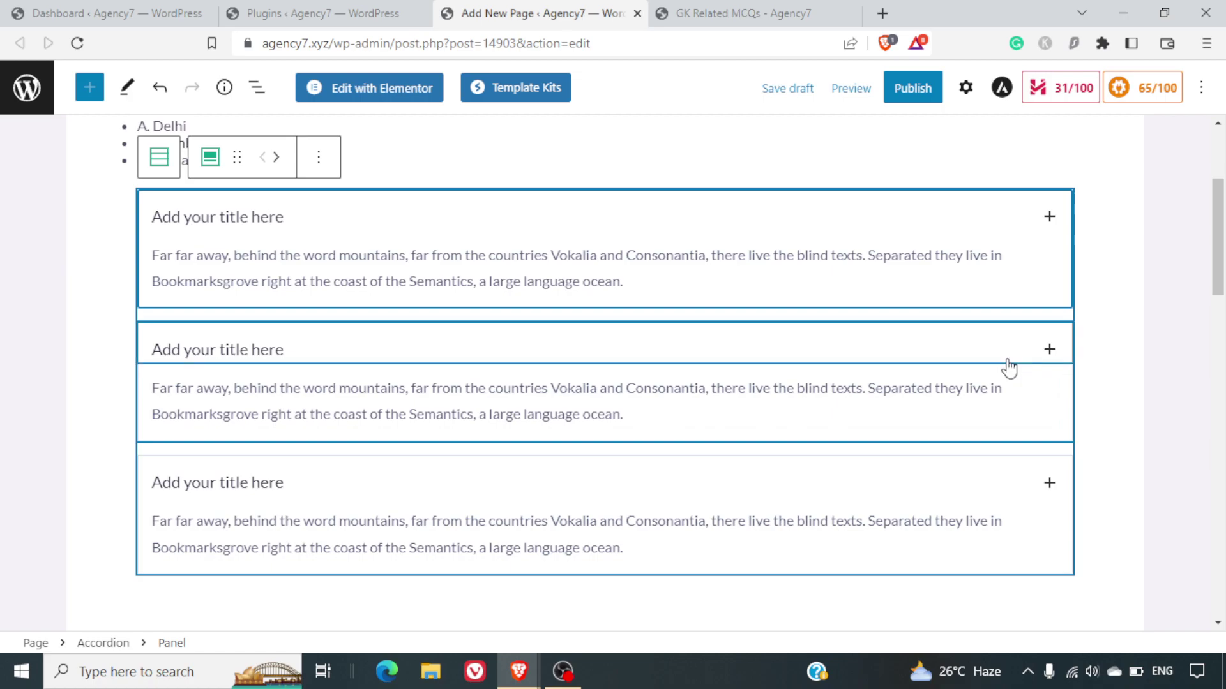
- Delete one accordion panel and clear the title of the remaining second panel
left_click(936, 361)
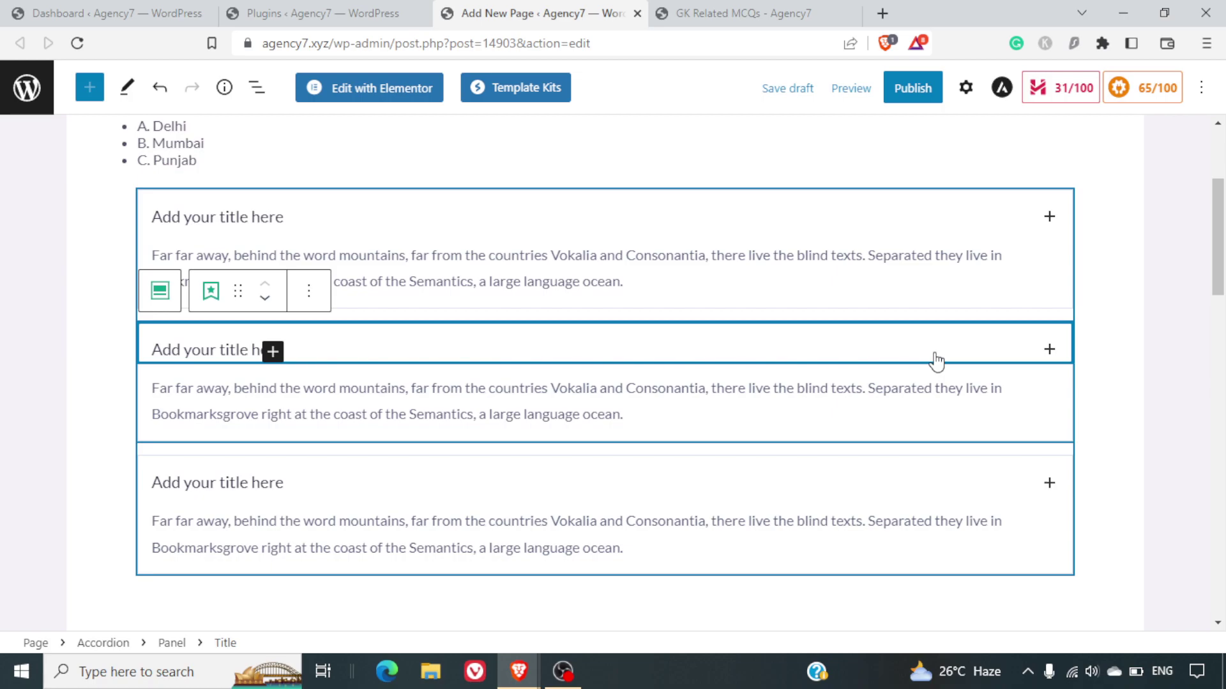
key("Delete")
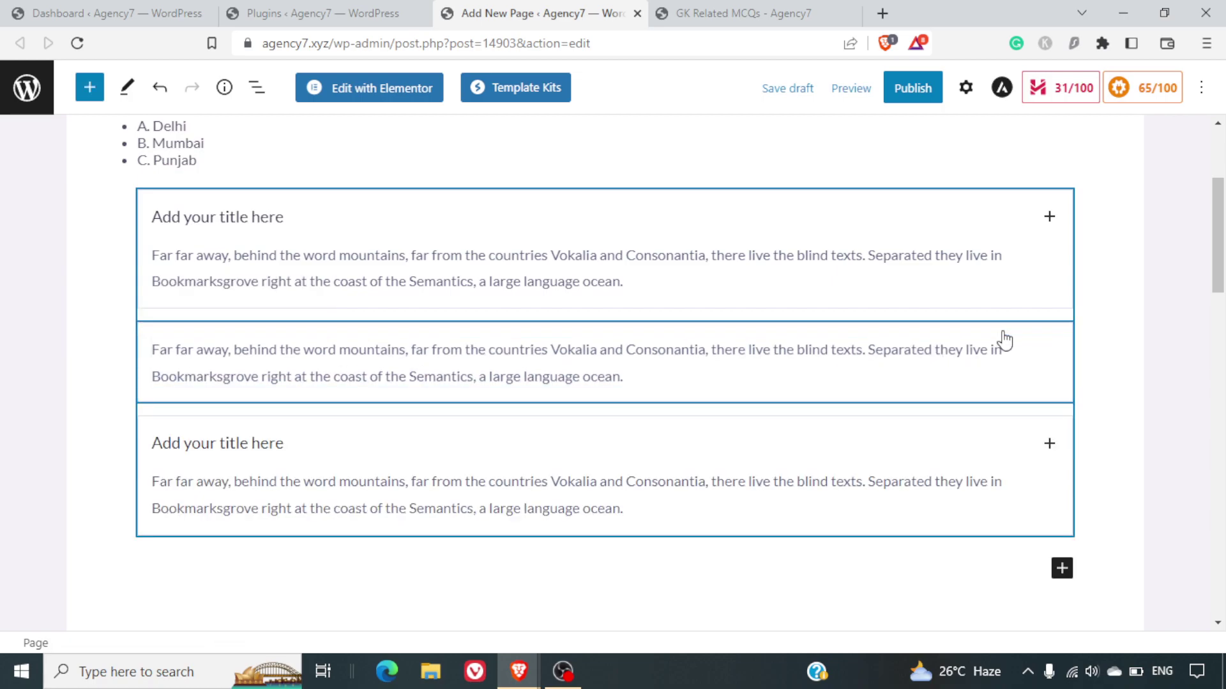
left_click(1005, 340)
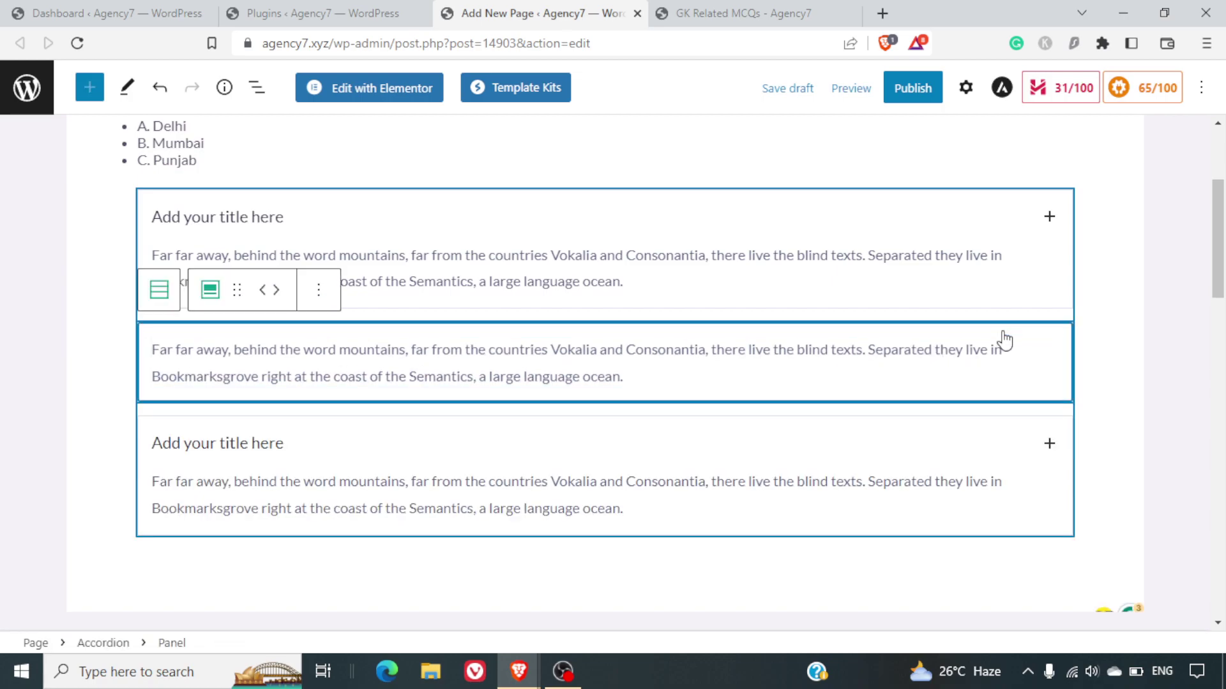
key("Delete")
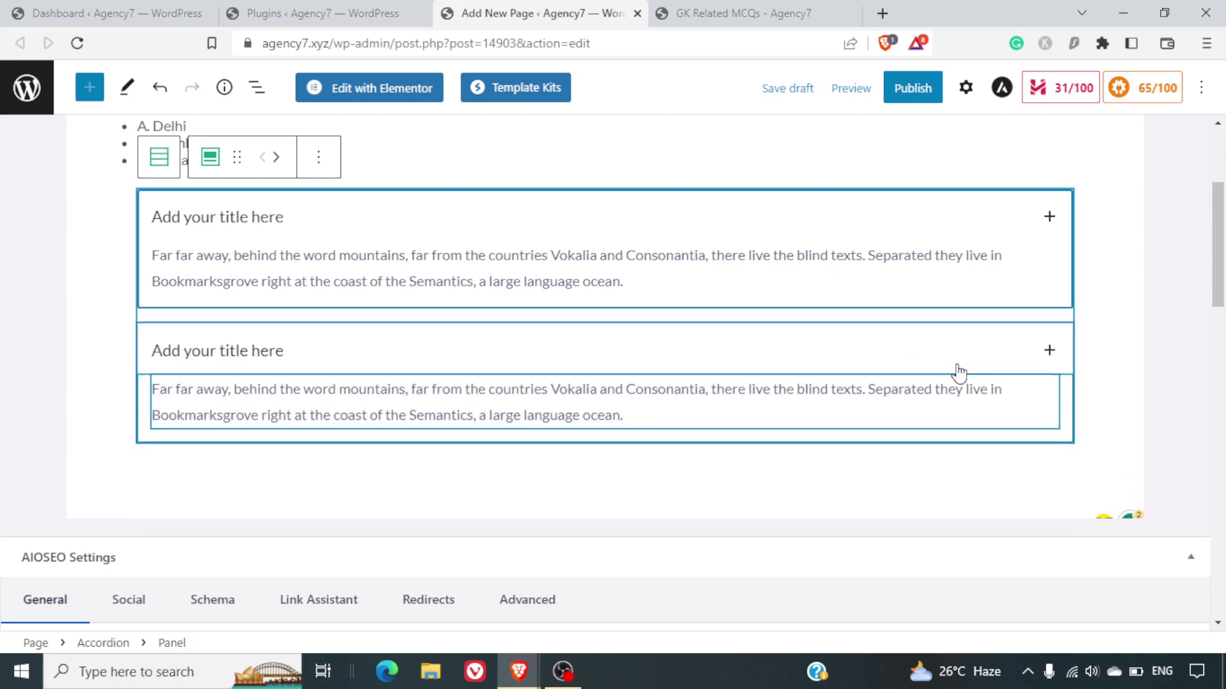
left_click(960, 365)
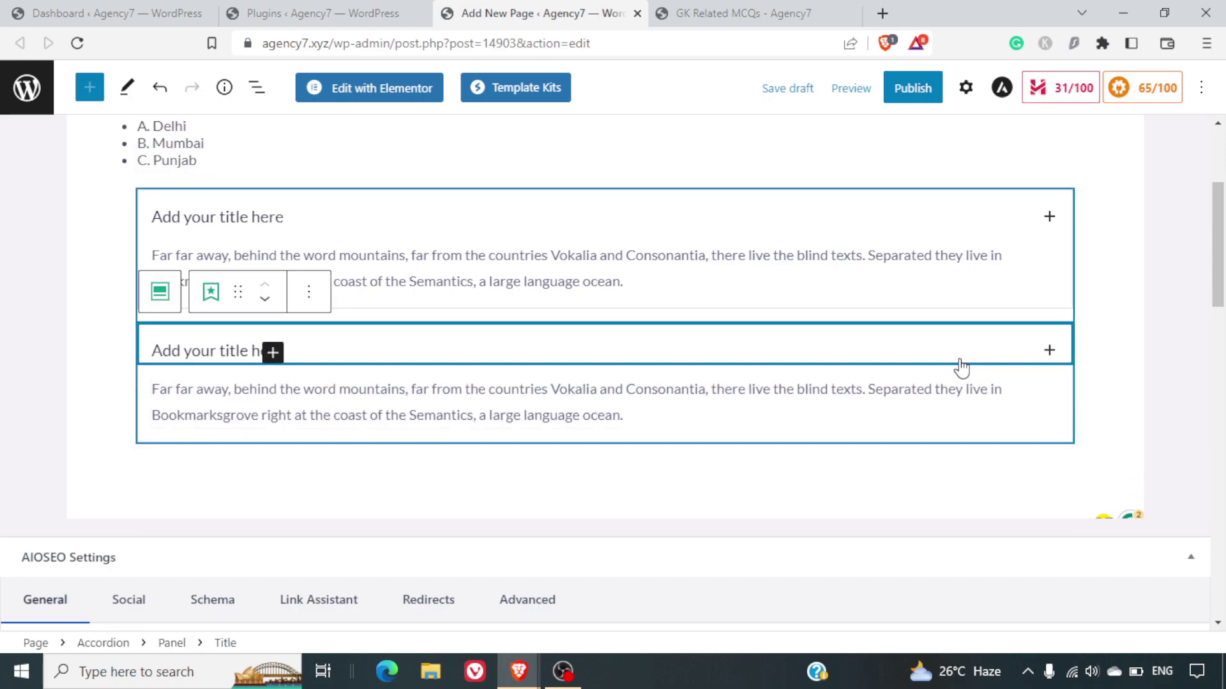
key("Delete")
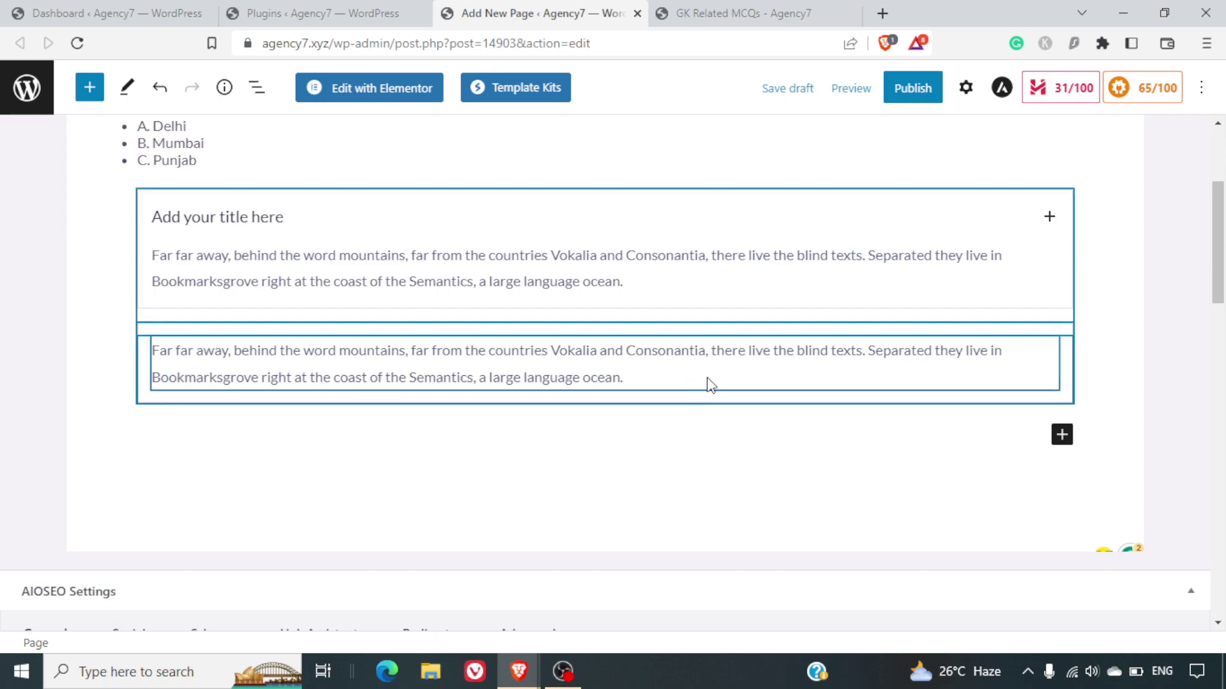
- Remove the second panel's placeholder paragraph, leaving only an empty block inside it
left_click(757, 355)
key("BackSpace")
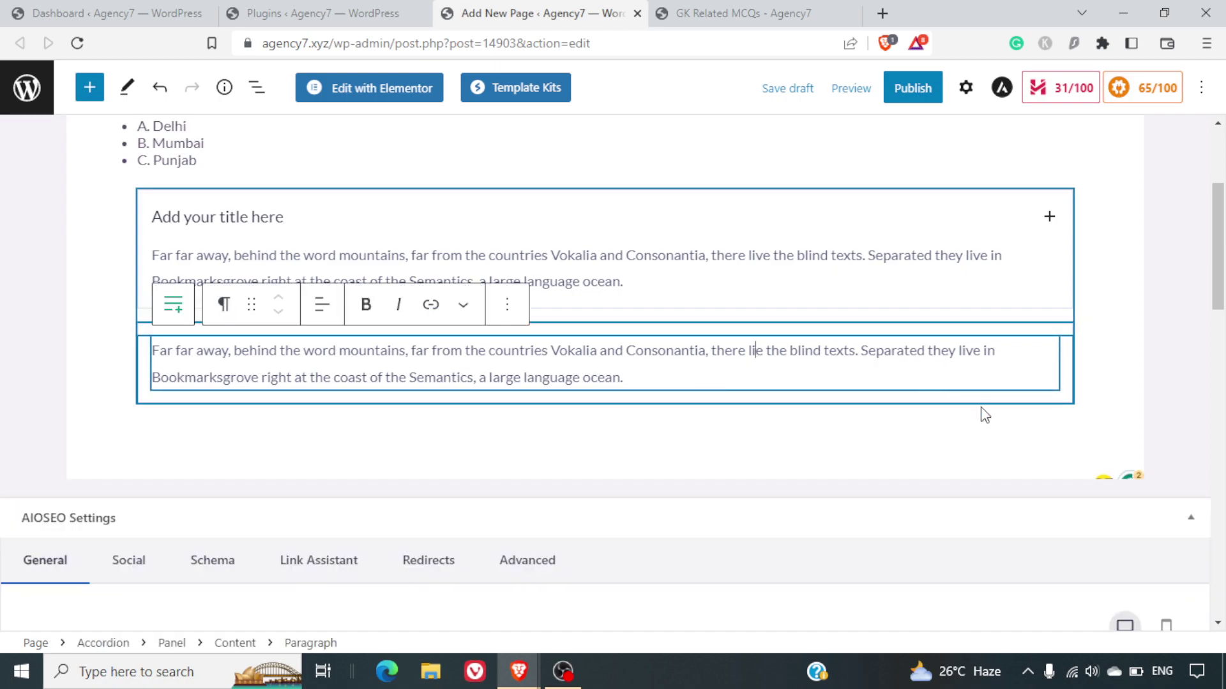
left_click(1007, 407)
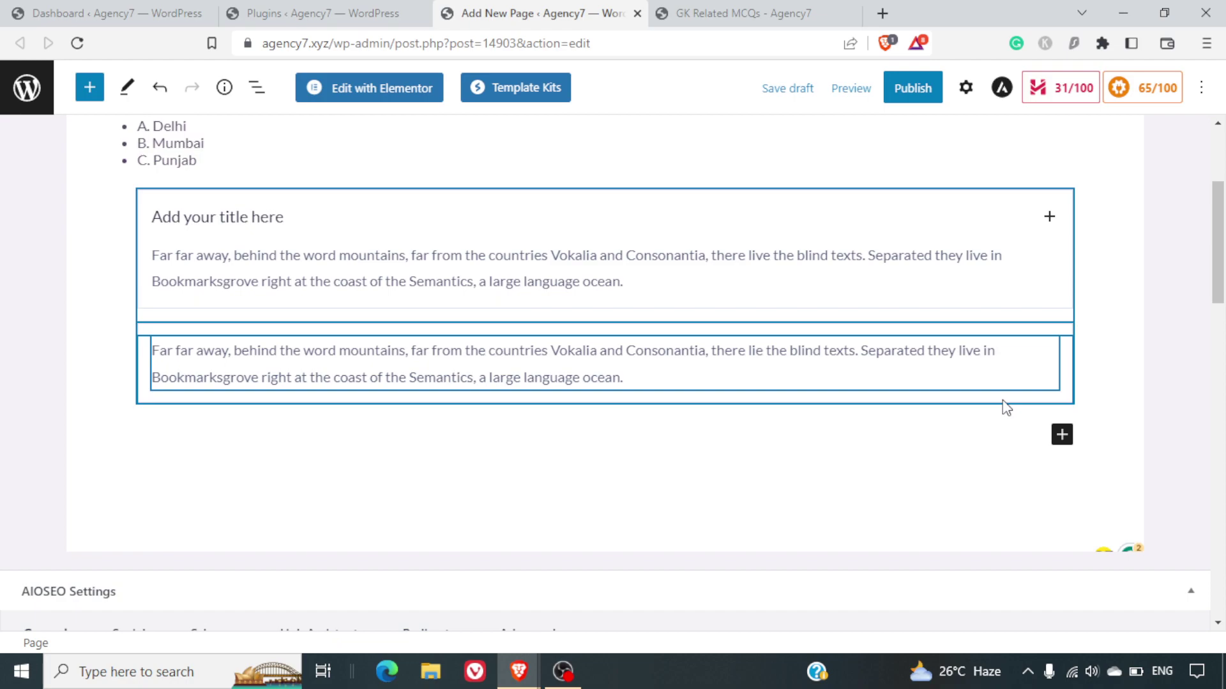
left_click(1006, 407)
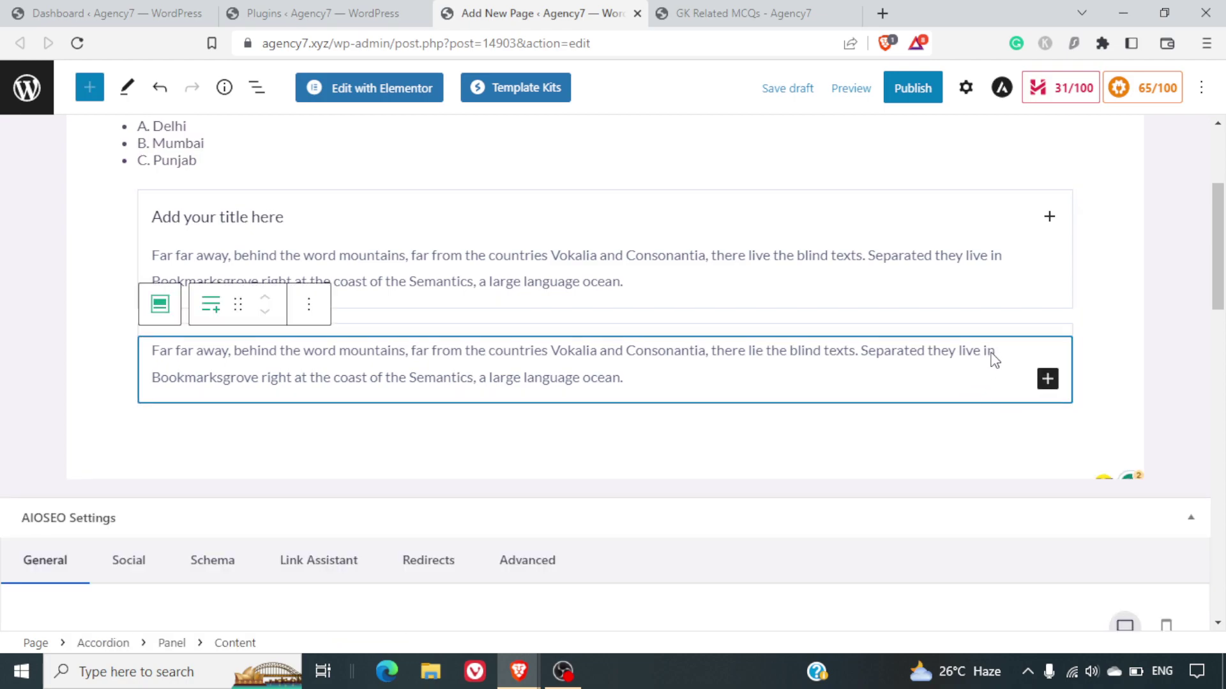
key("Delete")
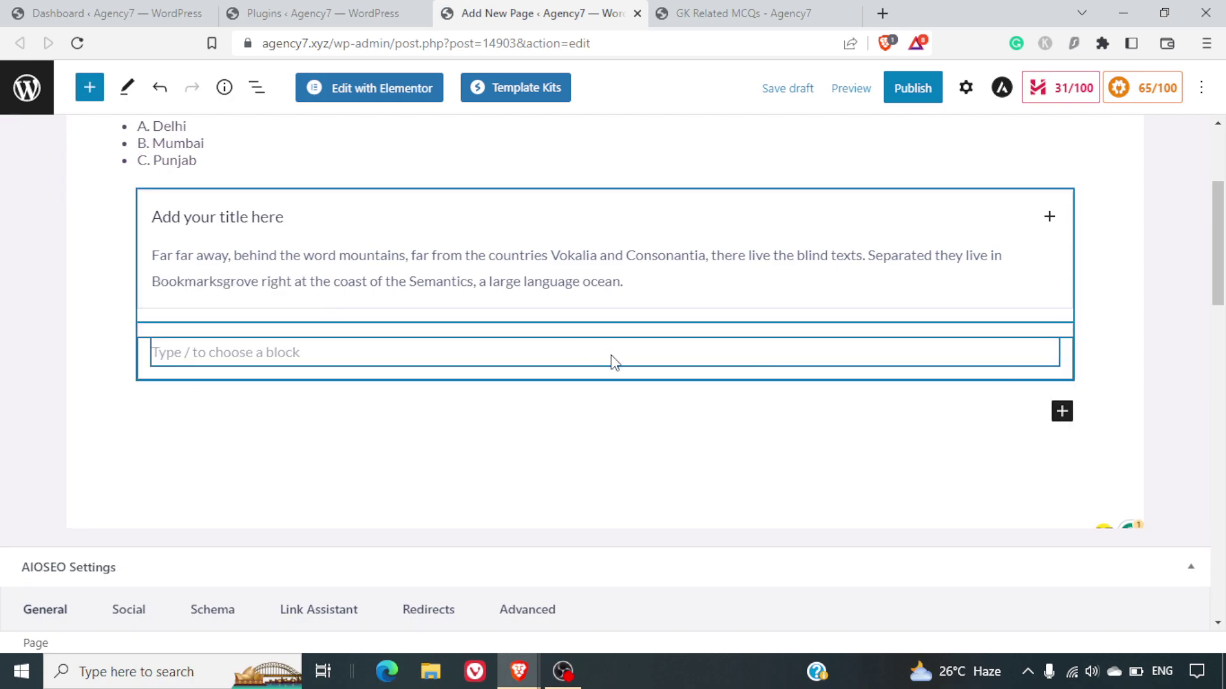
left_click(511, 256)
left_click(201, 224)
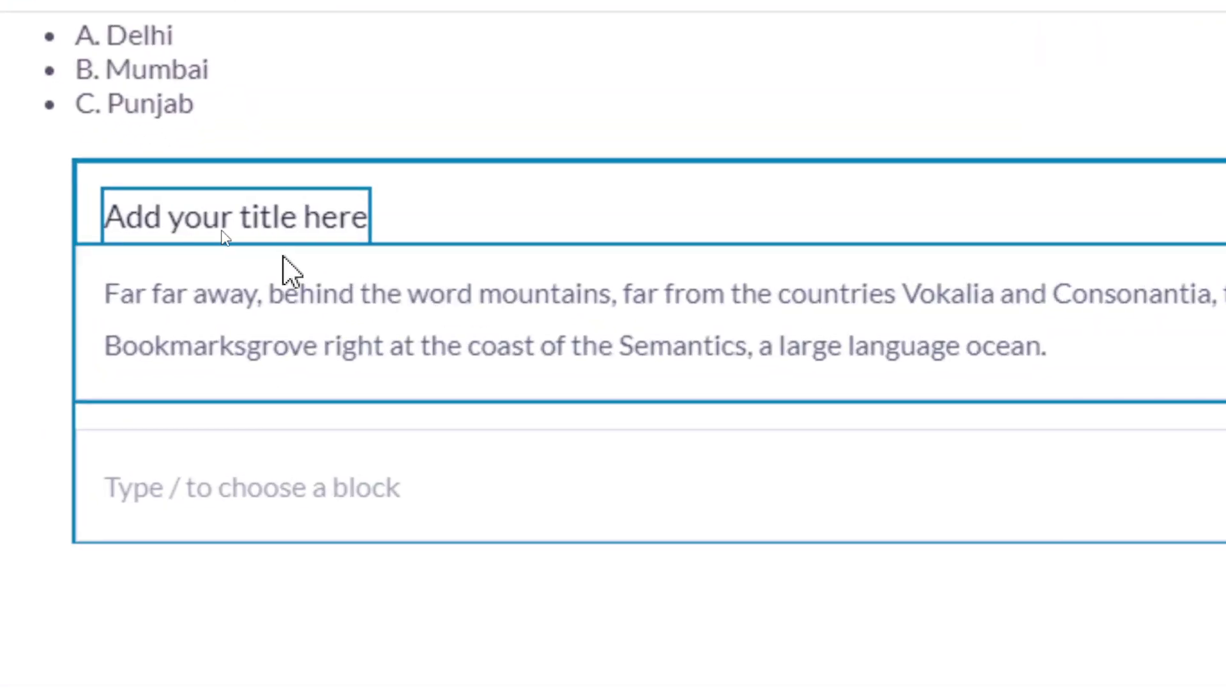
- Replace the 'Add your title here' placeholder with 'View Answer', correcting the 'Andwer' typo
triple_click(294, 224)
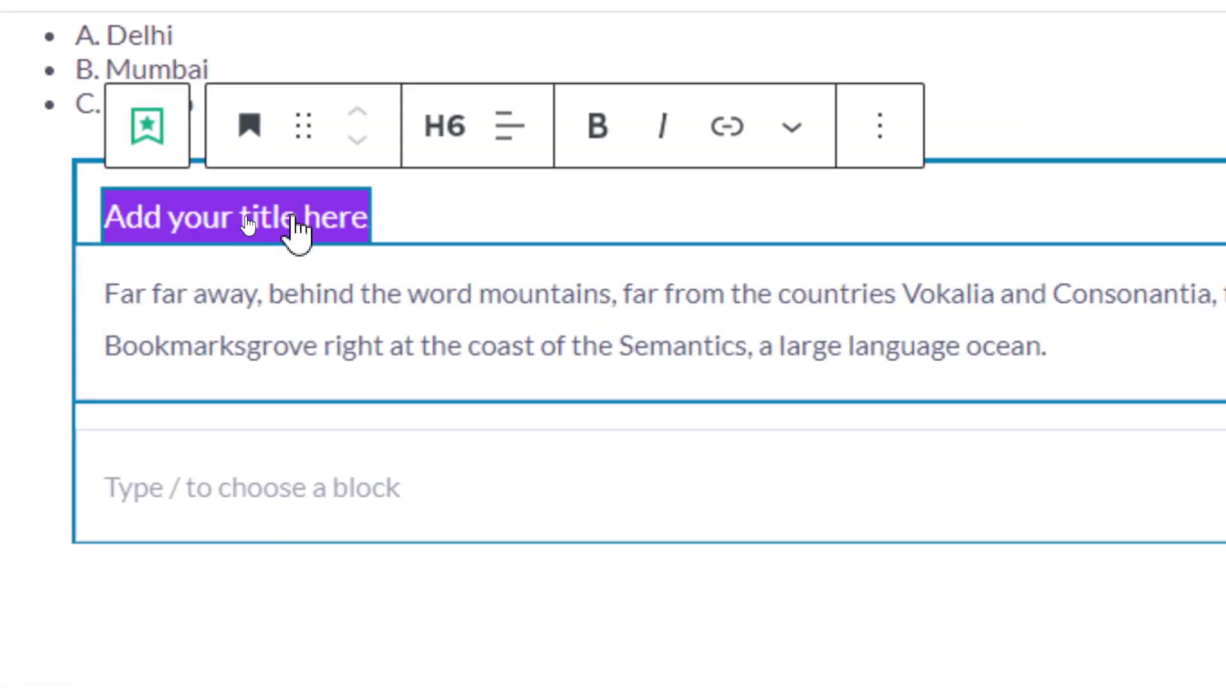
type("Vi")
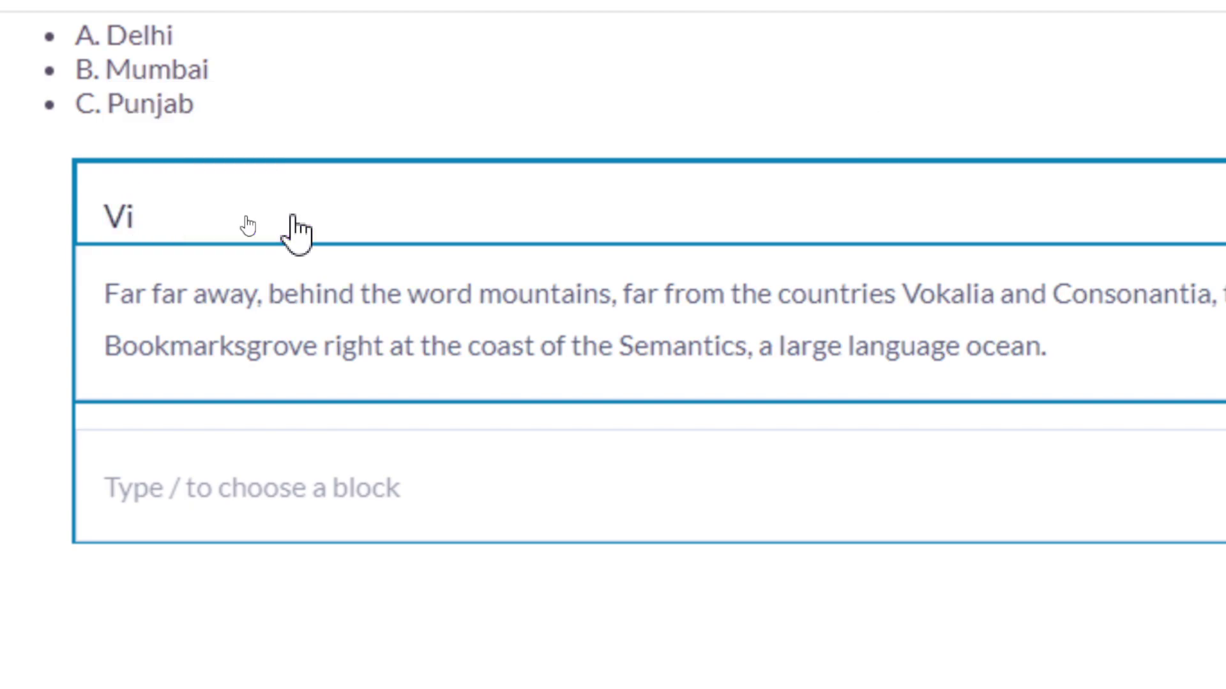
type("ew And")
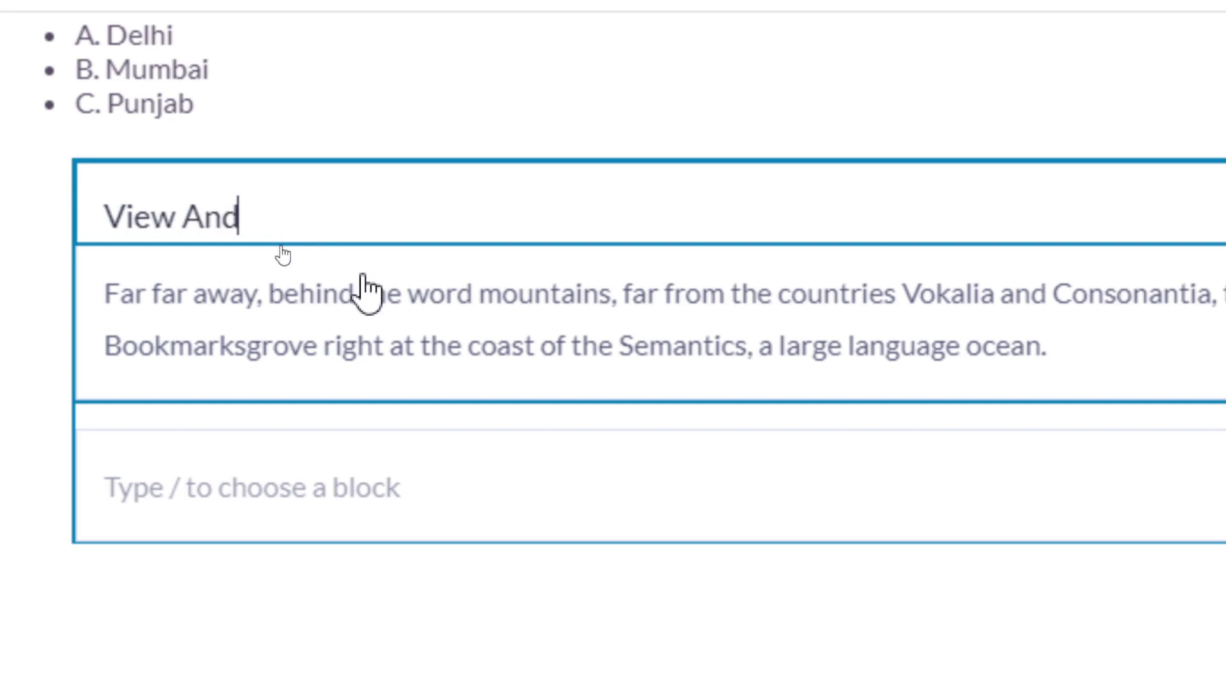
type("wer")
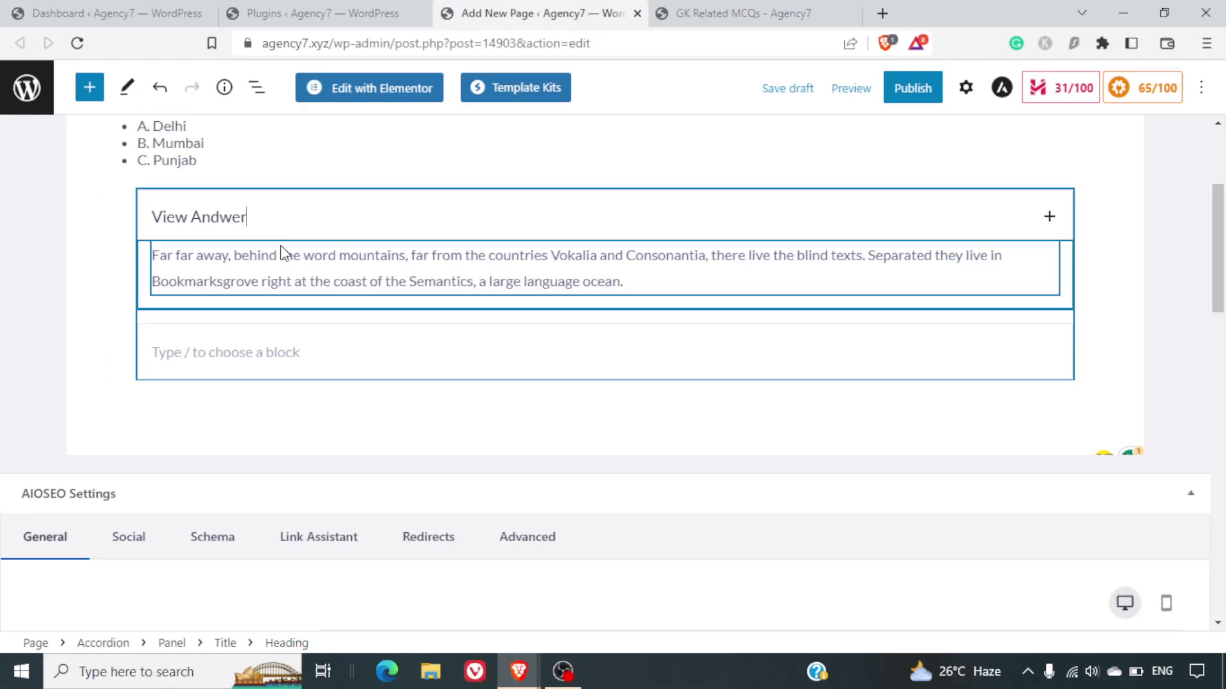
key("BackSpace")
key("BackSpace")
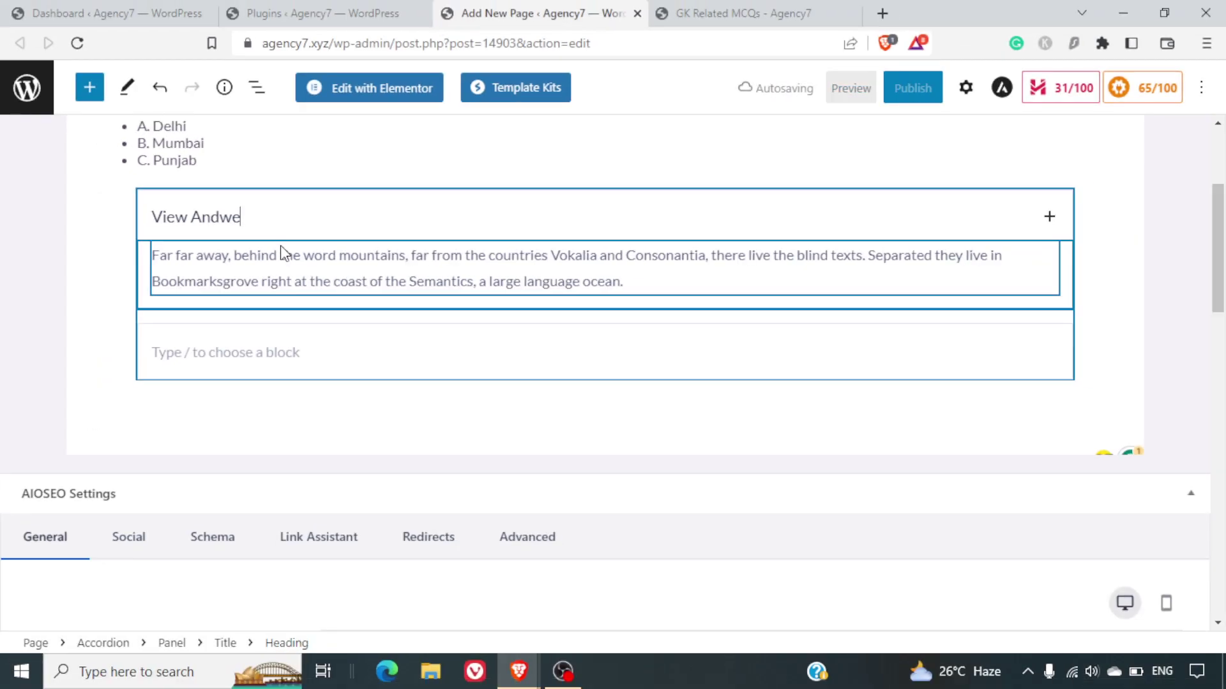
key("BackSpace")
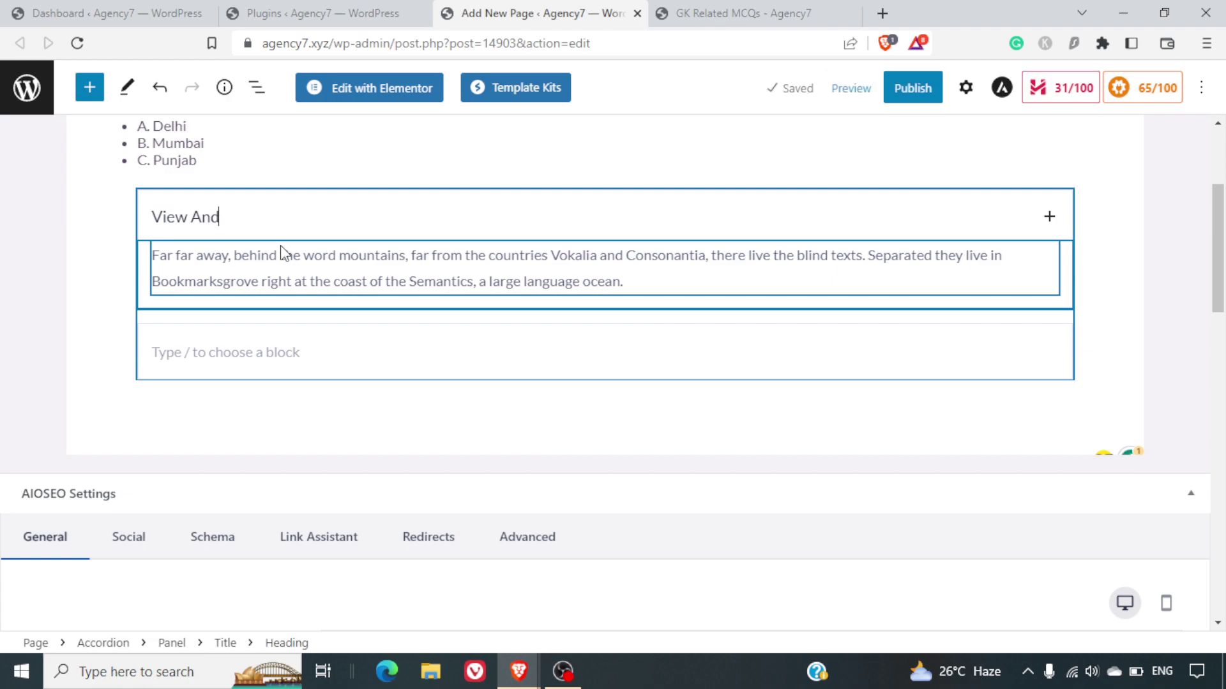
key("BackSpace")
type("swer")
- Replace the accordion's sample text with 'Option A. Delhi', fixing the capital P and stray t
triple_click(290, 272)
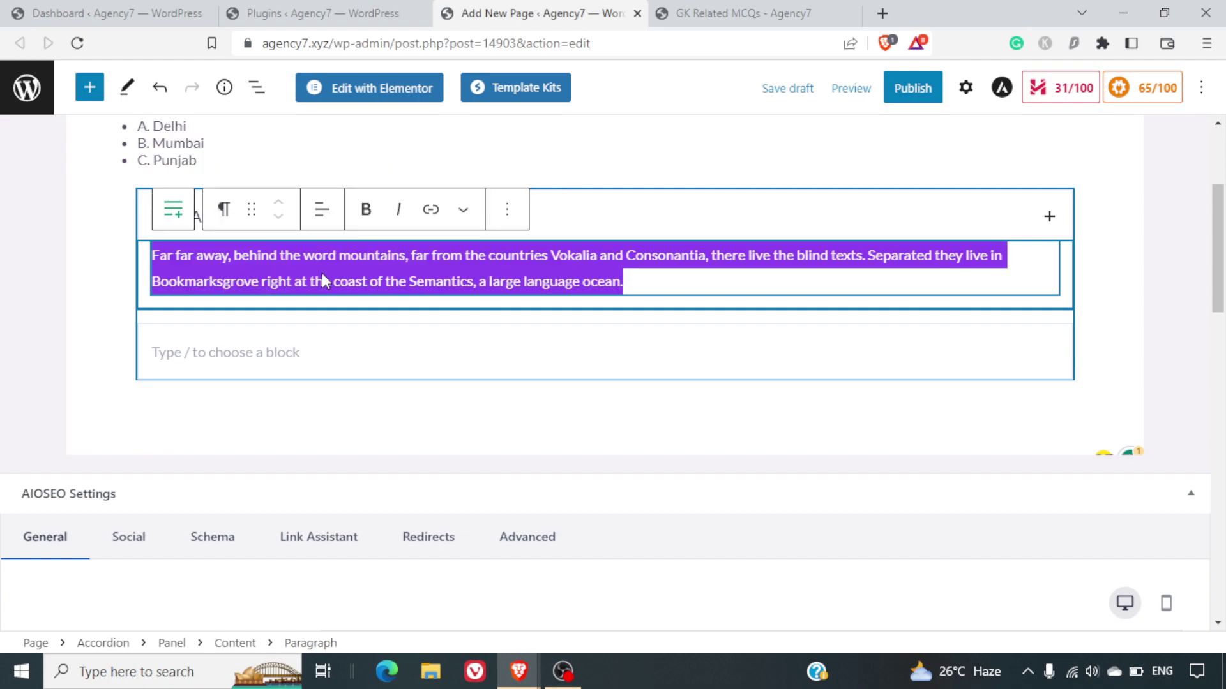
type("OPtion")
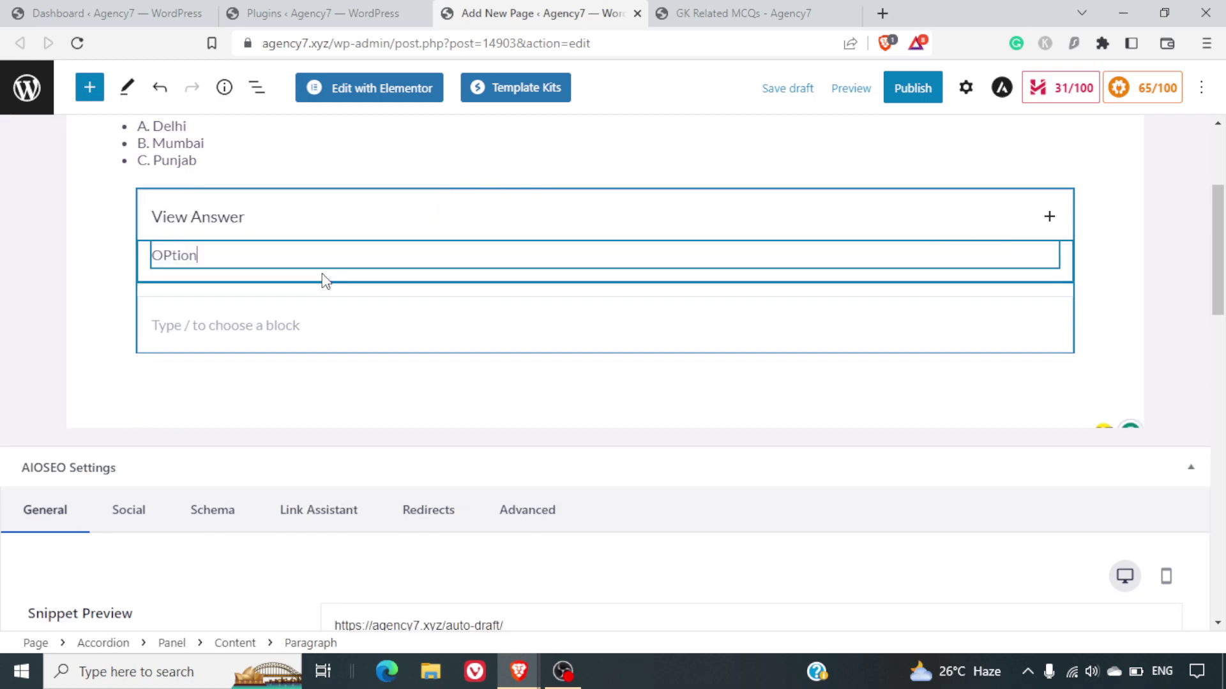
key("shift+Home")
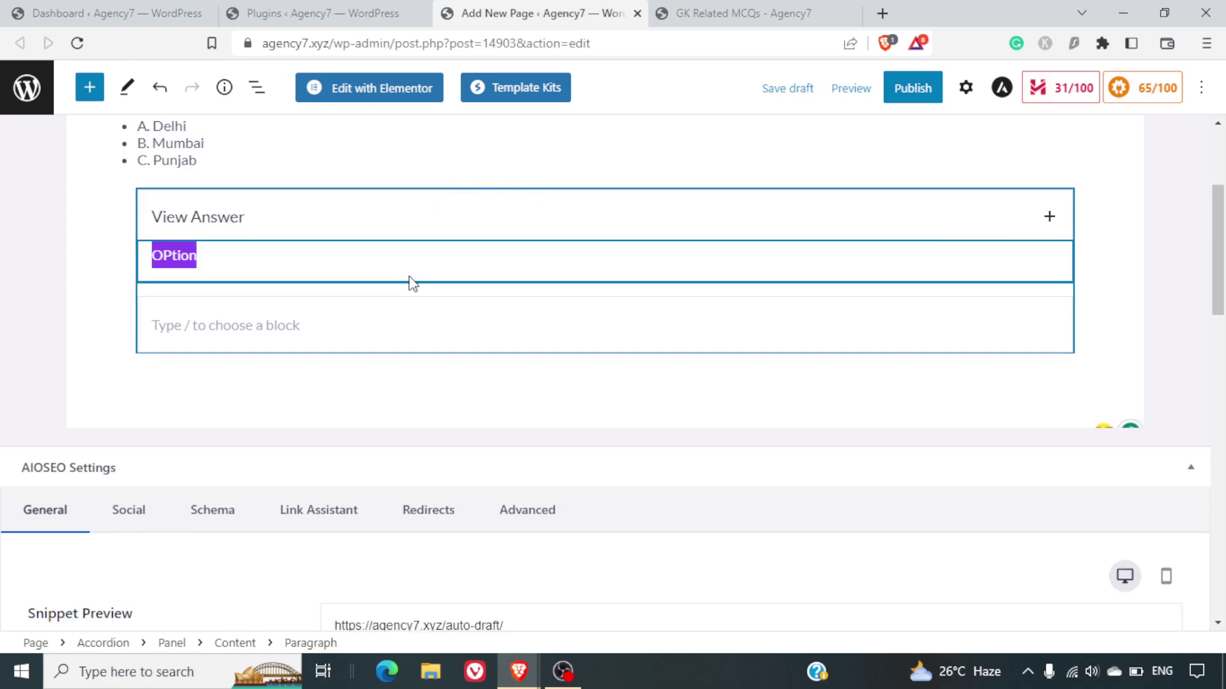
key("Left")
key("Right")
key("Right")
key("Right")
key("Right")
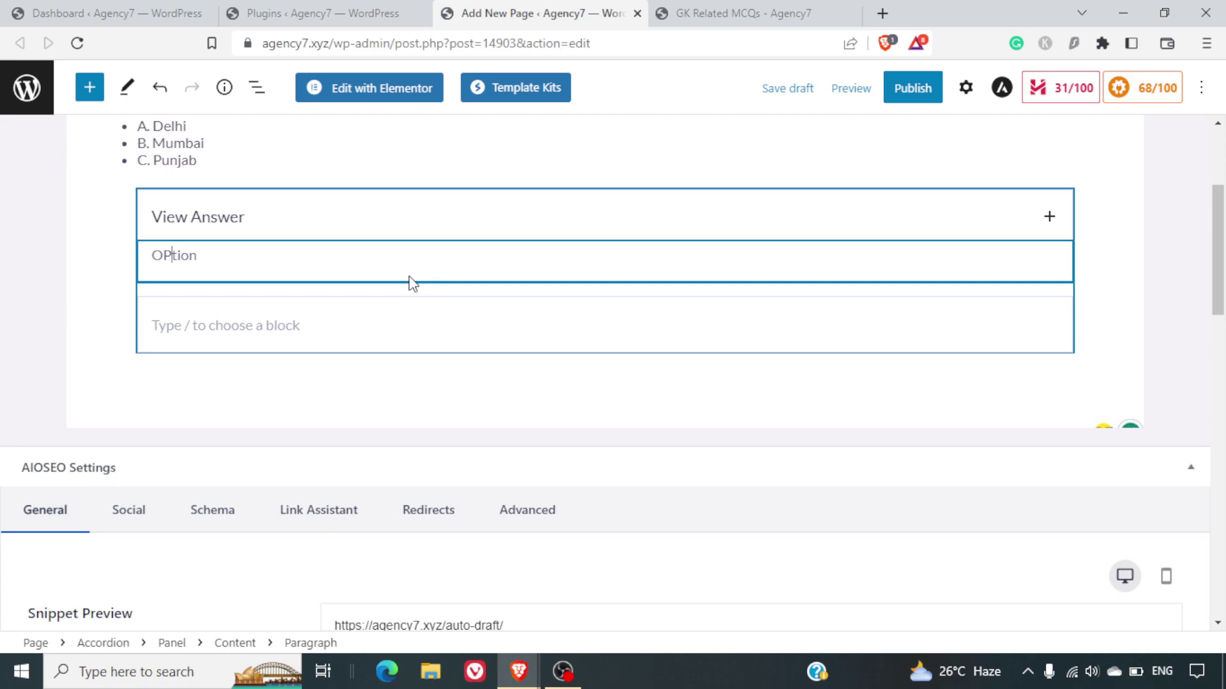
key("BackSpace")
type("p")
key("End")
type("A. Delhit")
key("BackSpace")
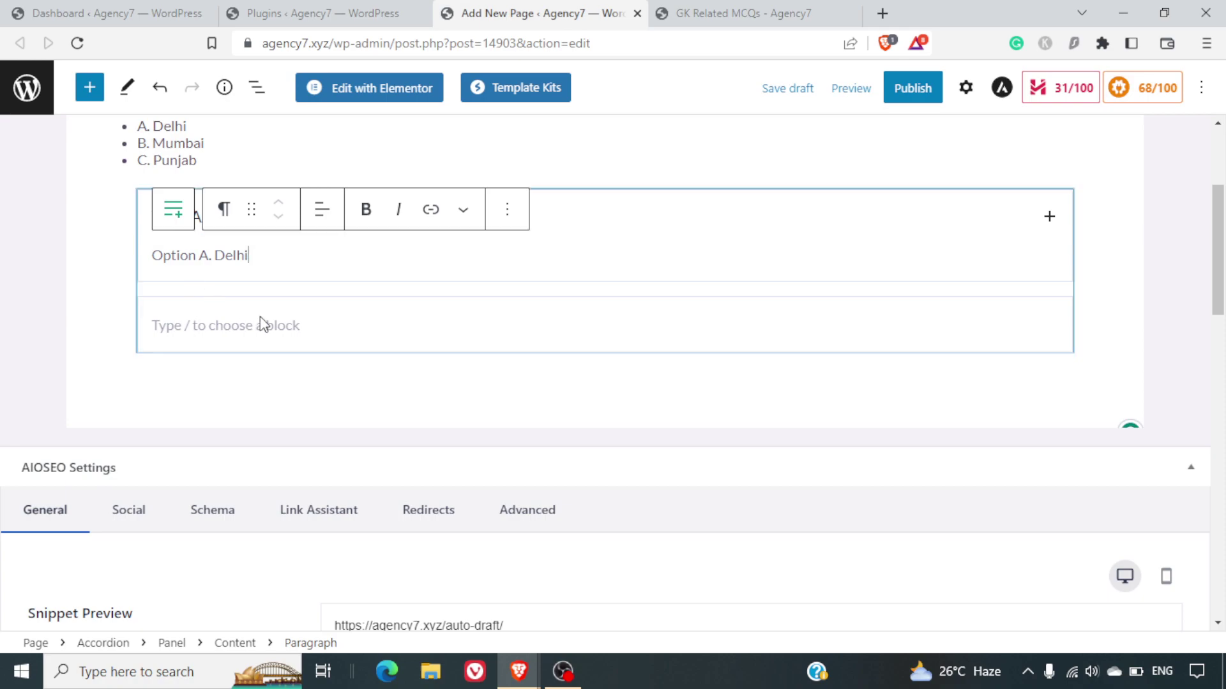
- Delete the leftover empty block inside the View Answer panel and review the page
left_click(310, 320)
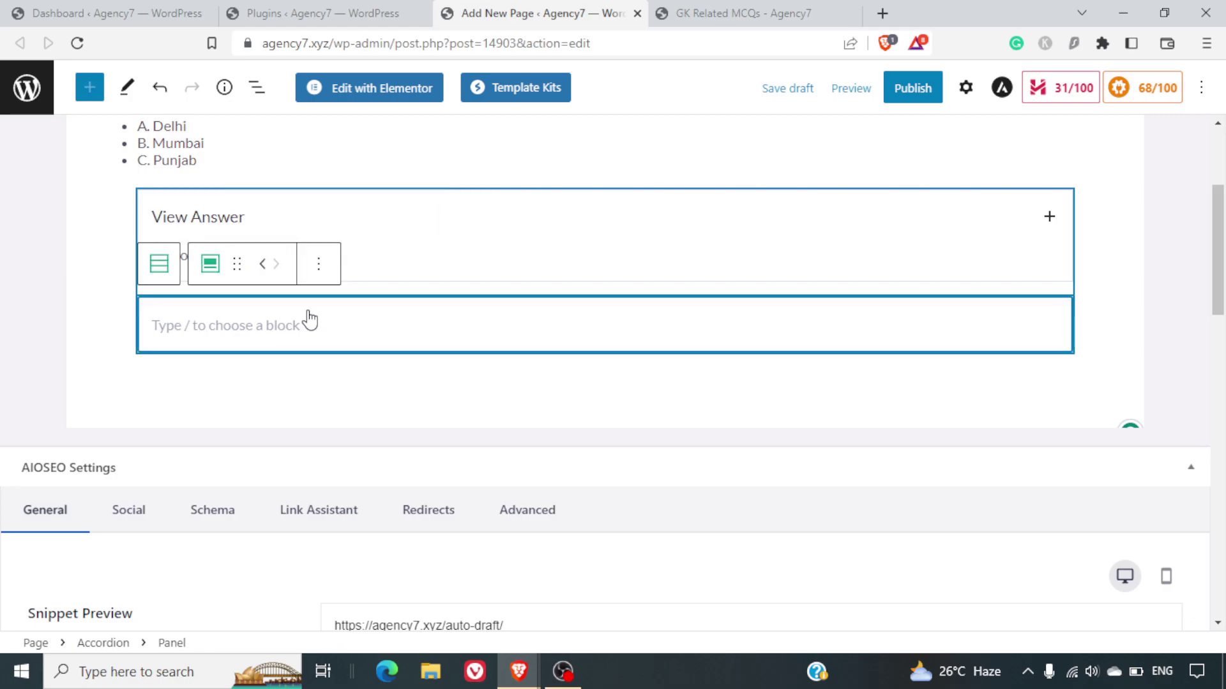
key("BackSpace")
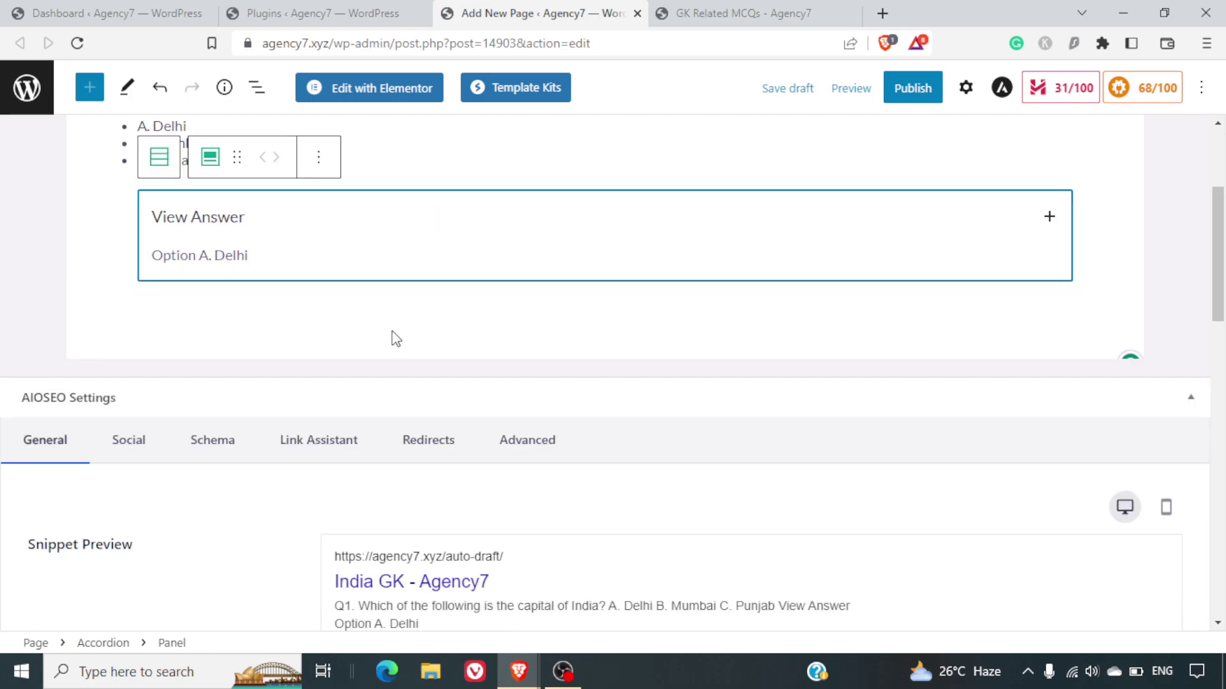
left_click(394, 339)
scroll(419, 329, "up", 4)
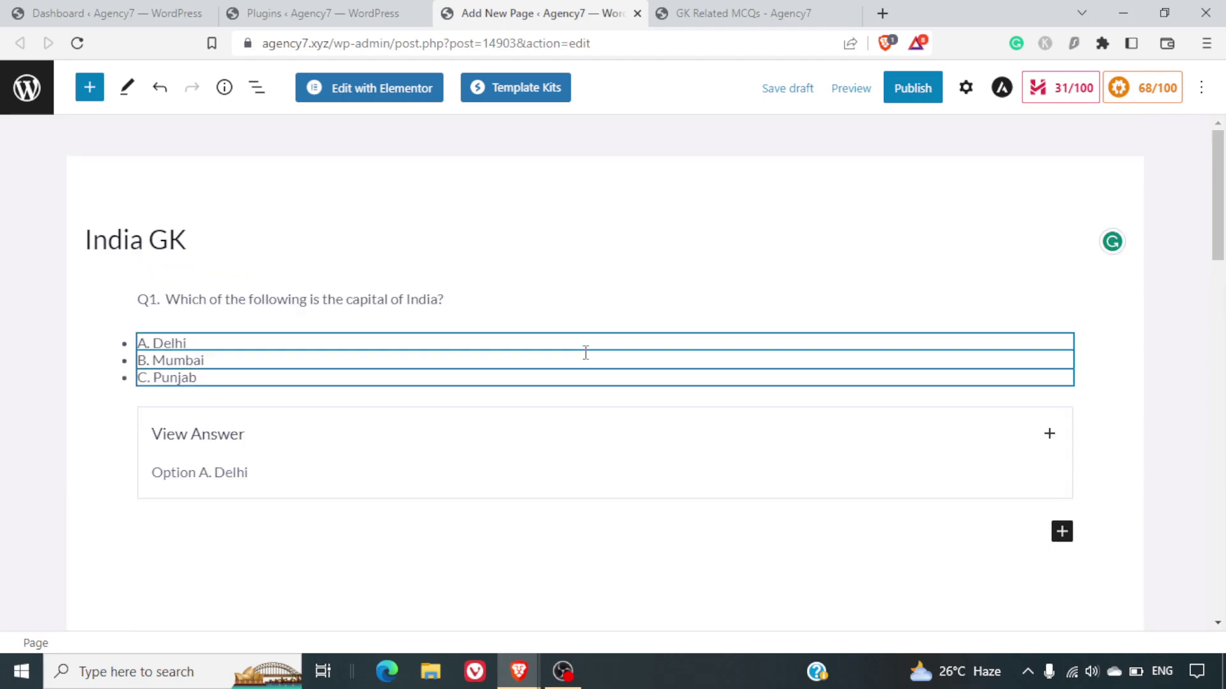
scroll(585, 353, "down", 5)
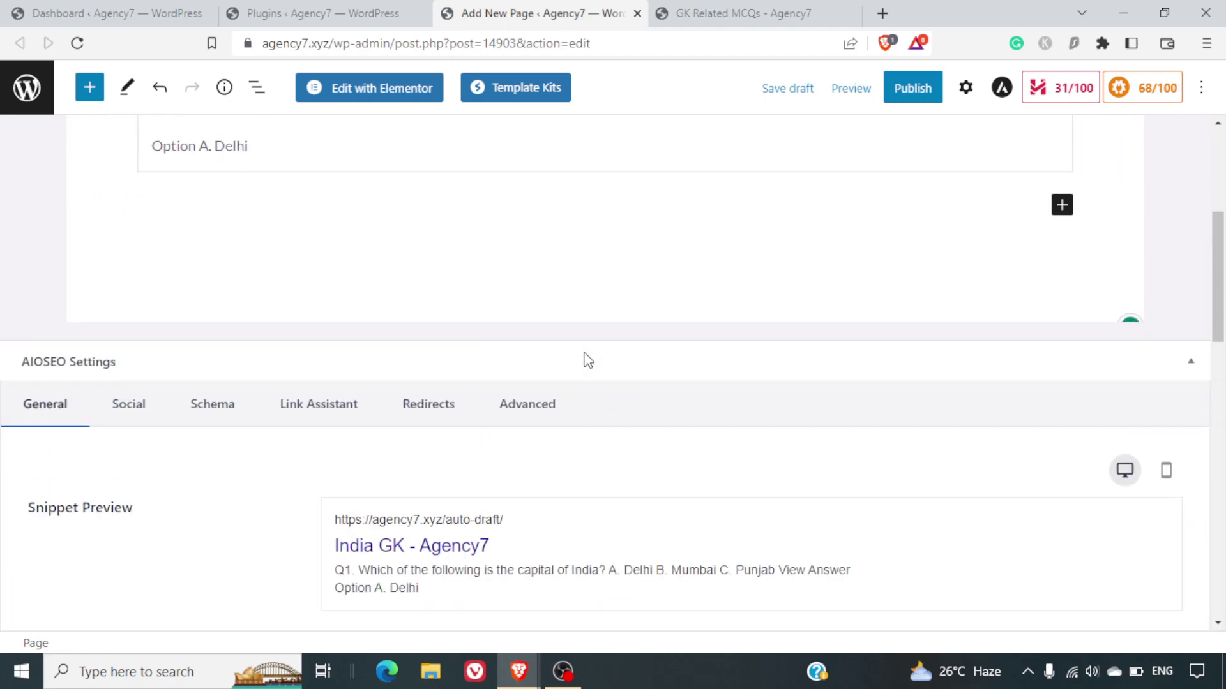
scroll(585, 356, "up", 2)
scroll(583, 352, "up", 2)
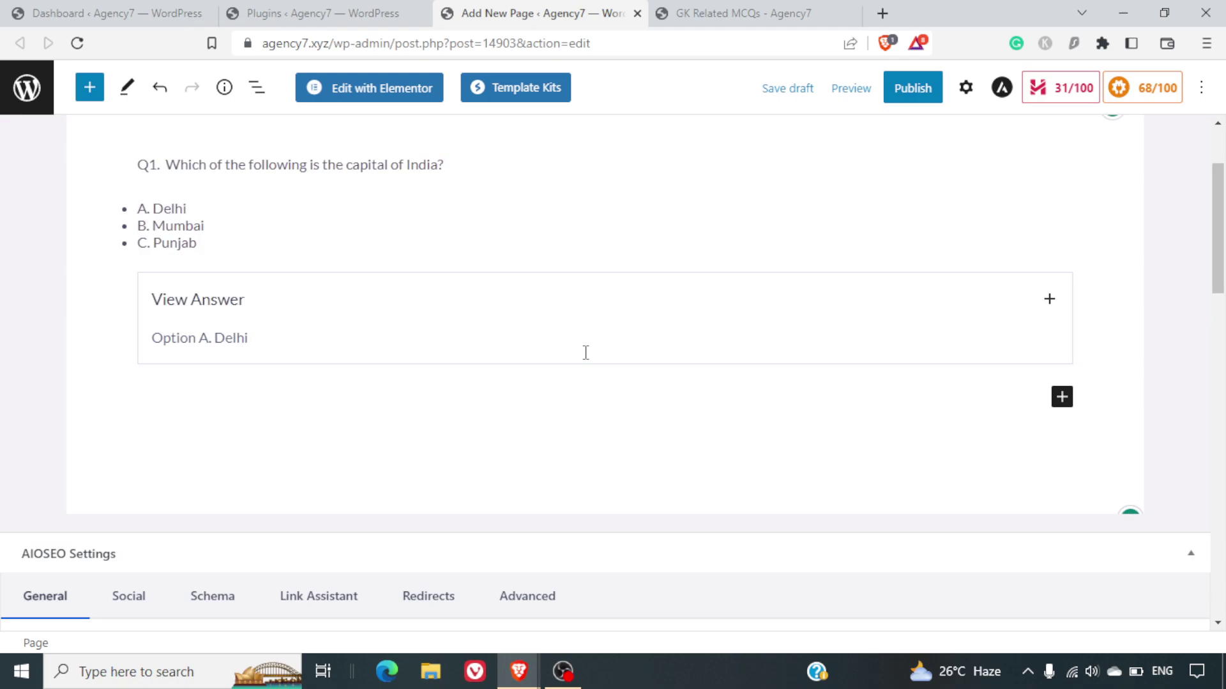
- Type the paragraph 'Q2. Which is the national animal of India?', correcting typos, and start a new block
left_click(147, 393)
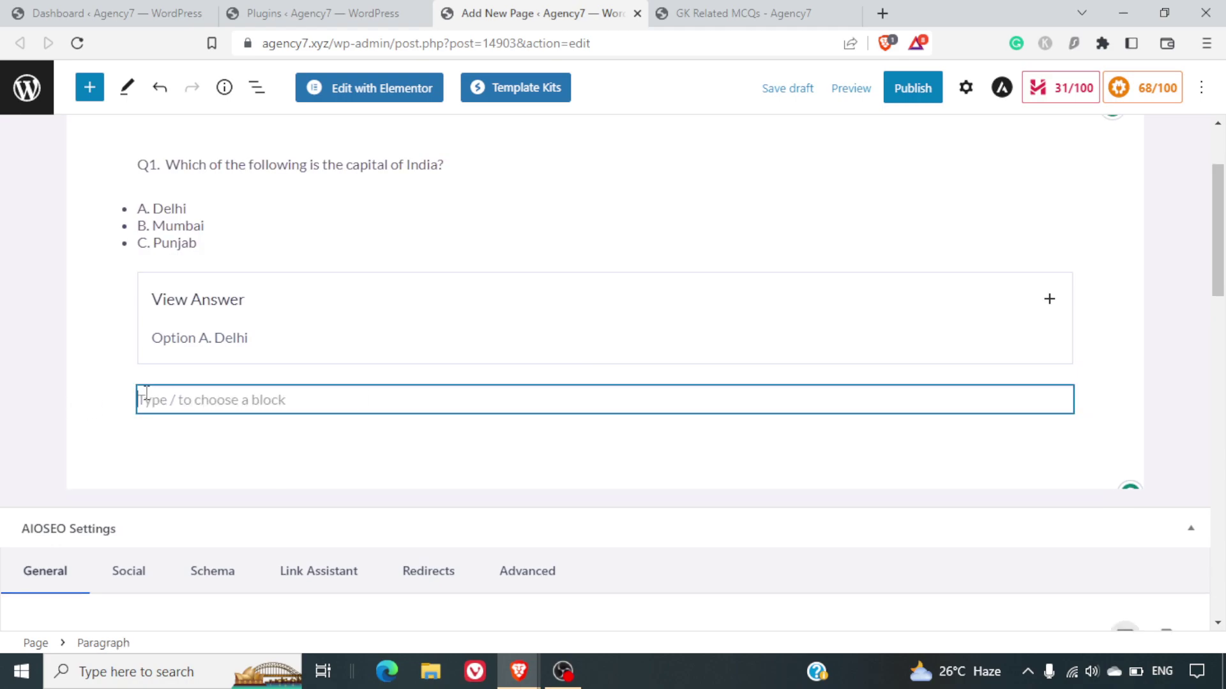
type("Q")
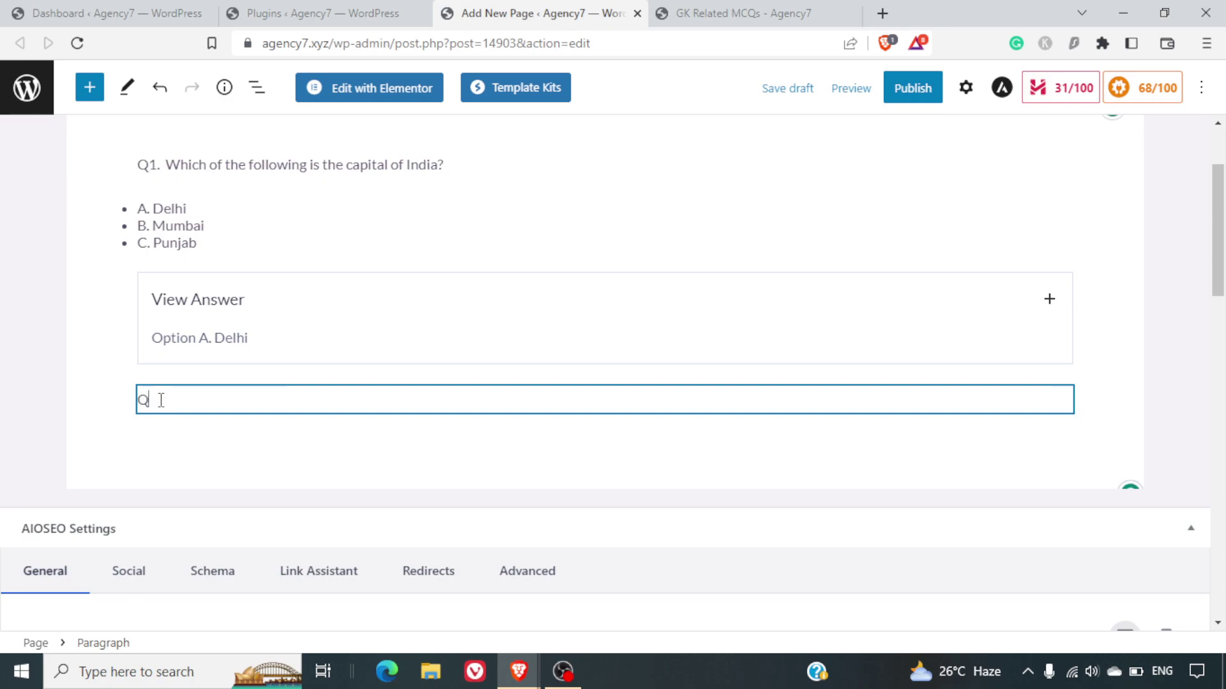
type("2. Which is the nam")
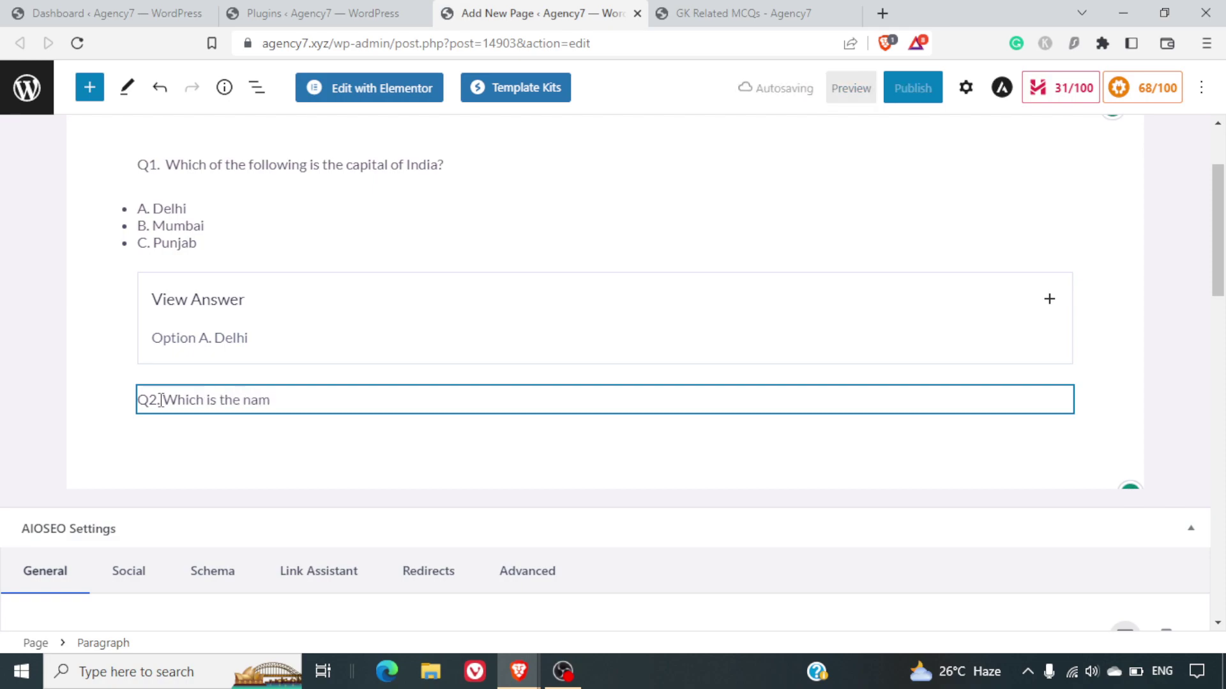
key("BackSpace")
type("tional ")
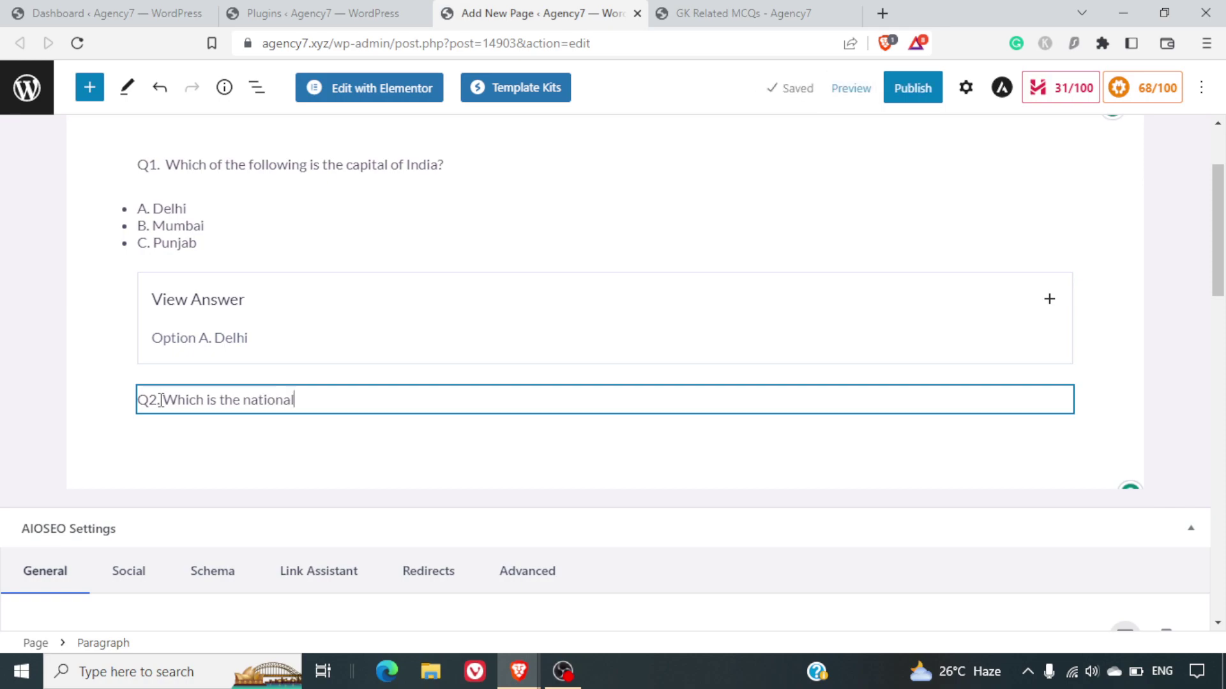
type("bird")
key("ctrl+shift+Left")
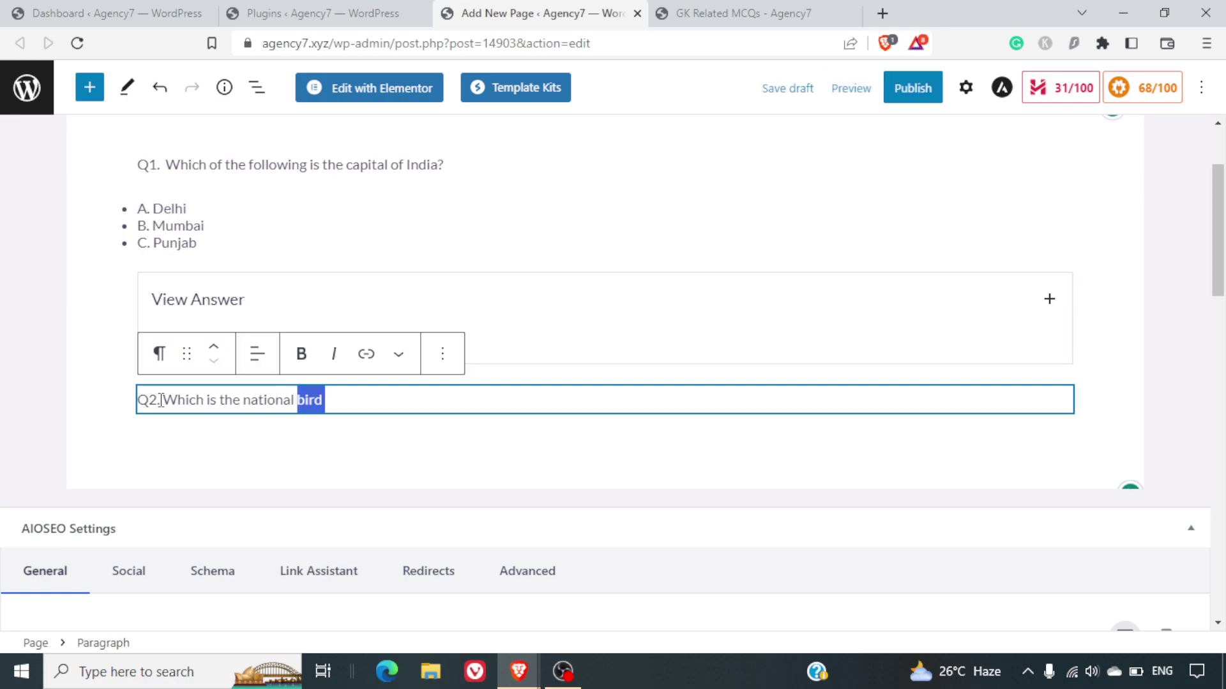
type("andima")
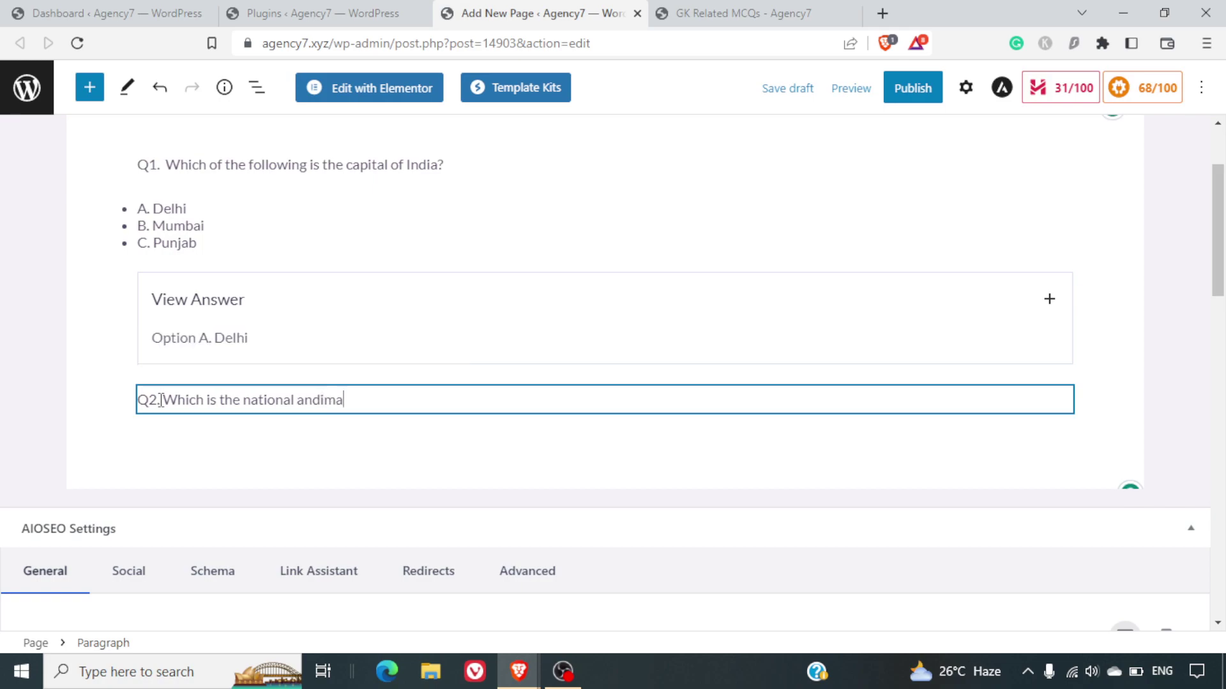
key("BackSpace")
key("BackSpace")
key("BackSpace")
key("BackSpace")
type("imal of India?")
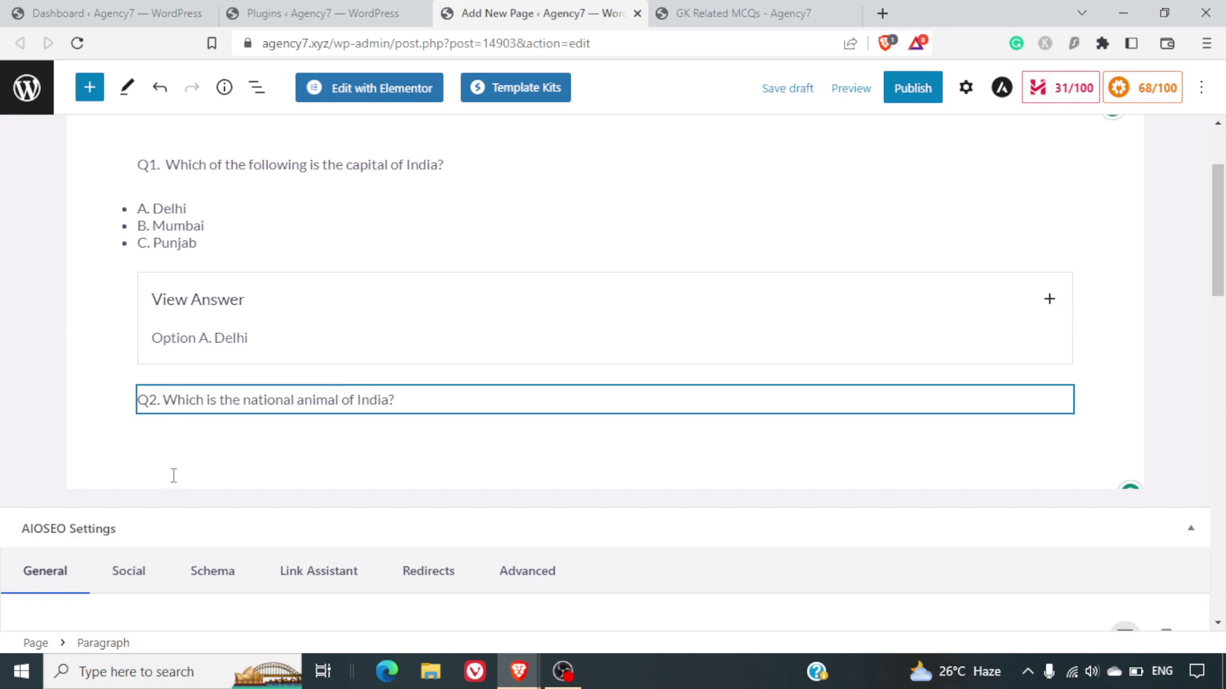
key("Return")
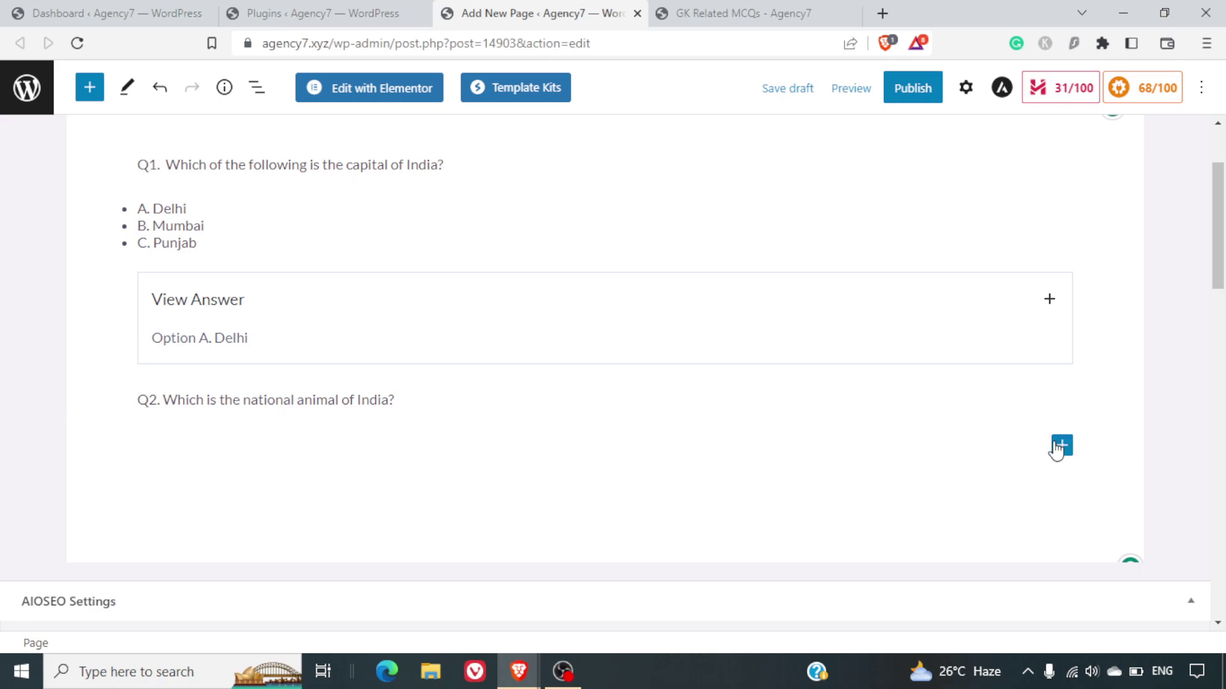
- Add a bulleted Q2 list with A. Tiger, B. Peacock and C. Elephant, plus an empty block below
left_click(1060, 446)
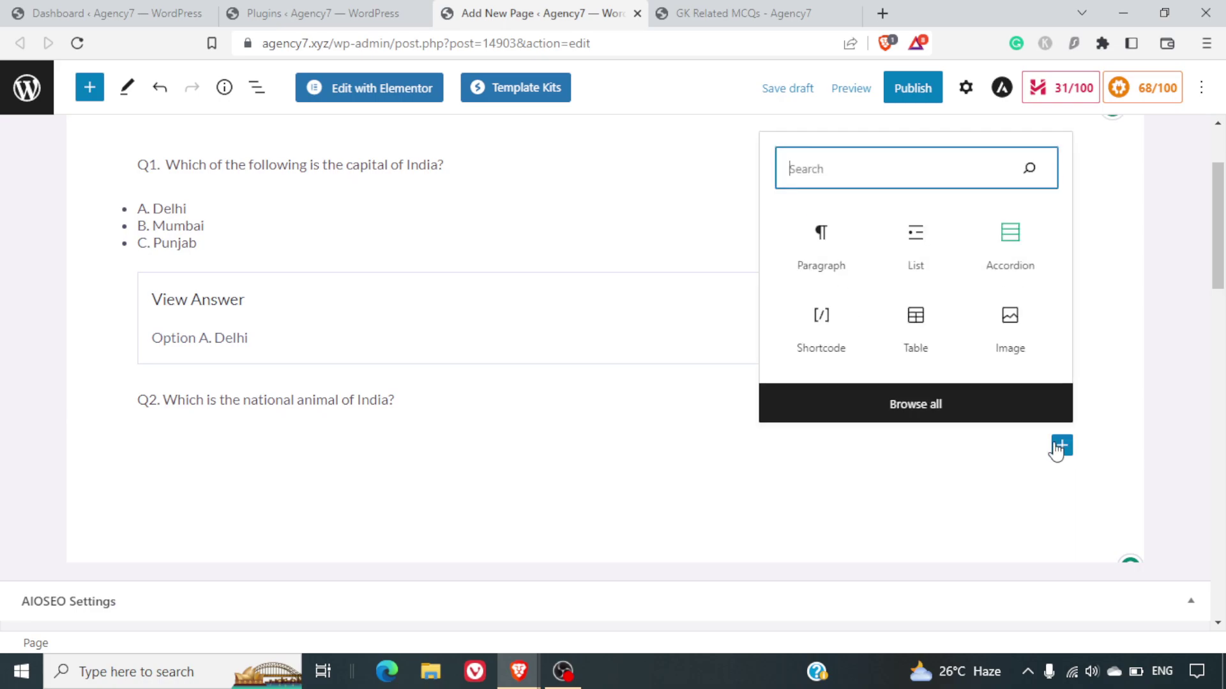
left_click(899, 255)
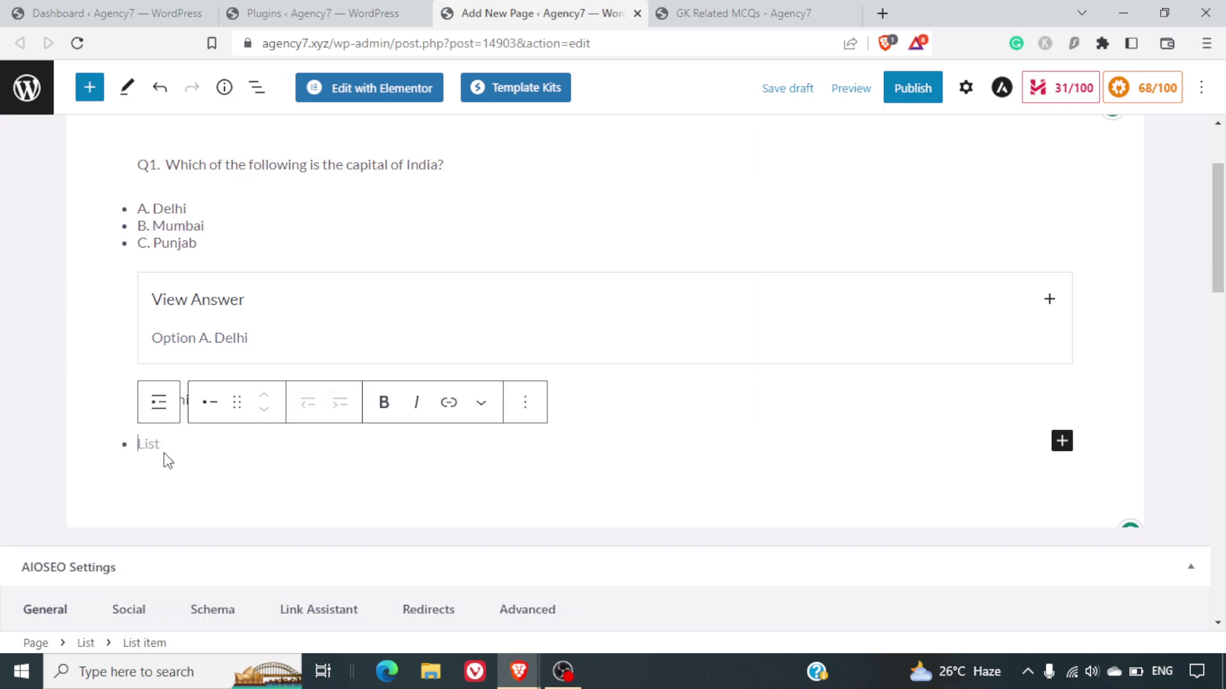
type("A.")
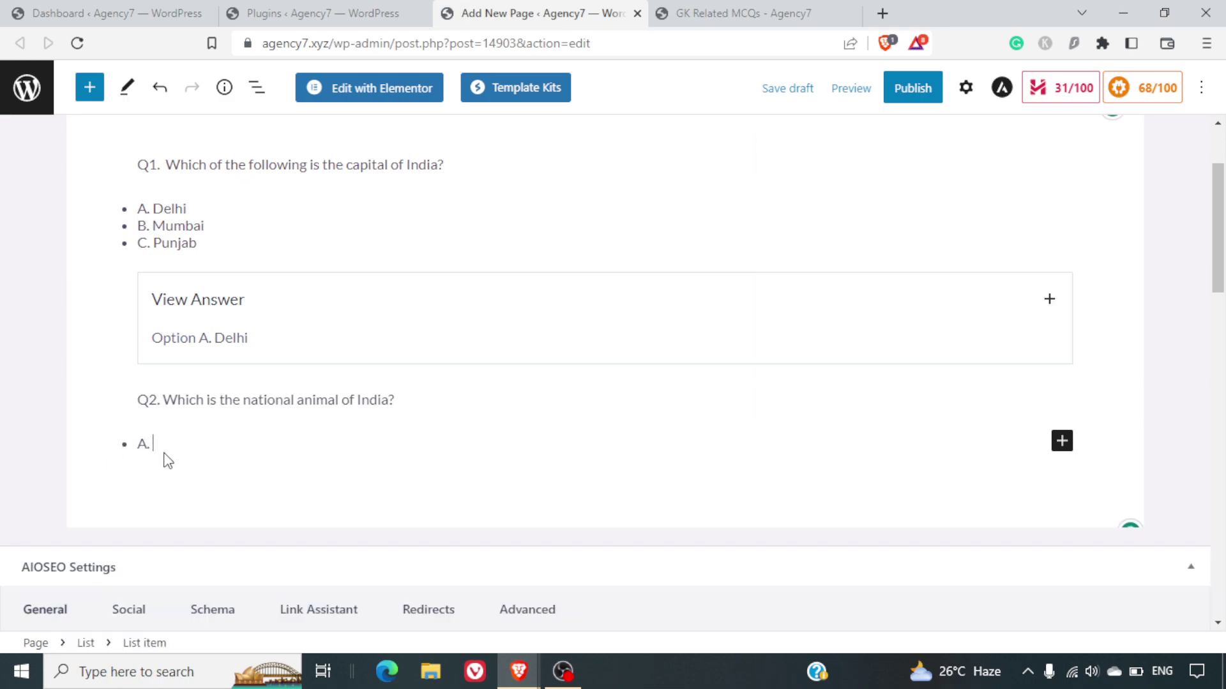
type(" Tiger")
key("Return")
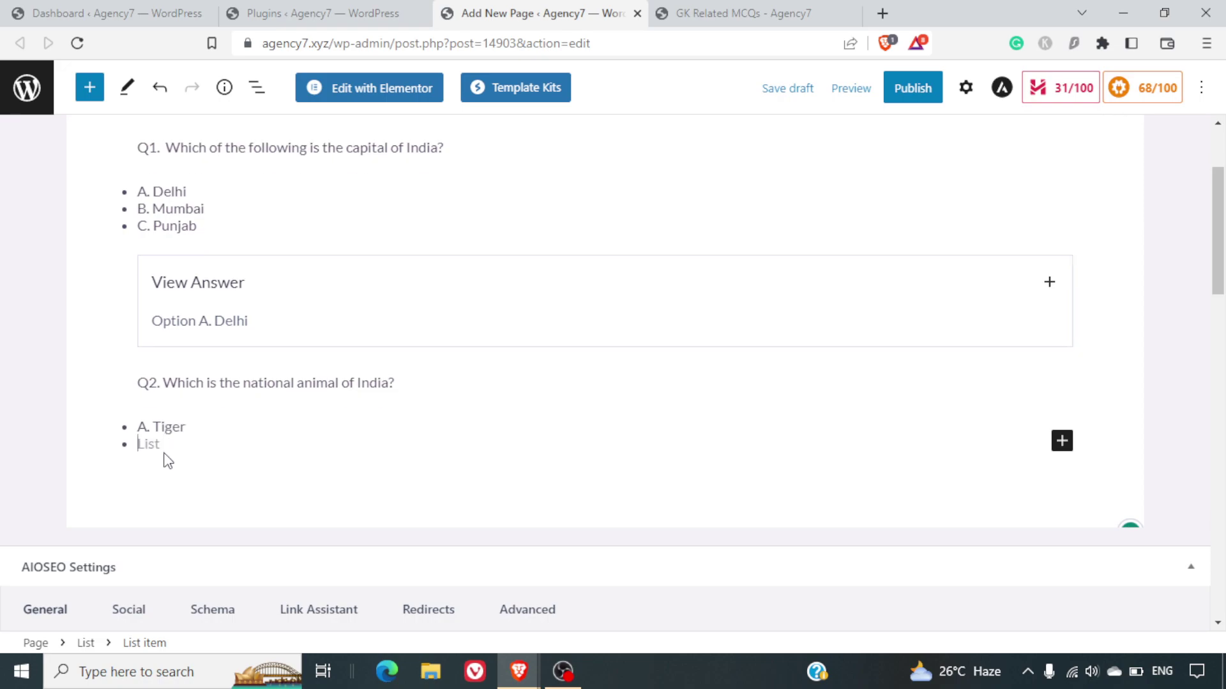
type("B. Peackock")
key("BackSpace")
key("BackSpace")
key("BackSpace")
key("BackSpace")
key("BackSpace")
type("cock")
key("Return")
type("C.")
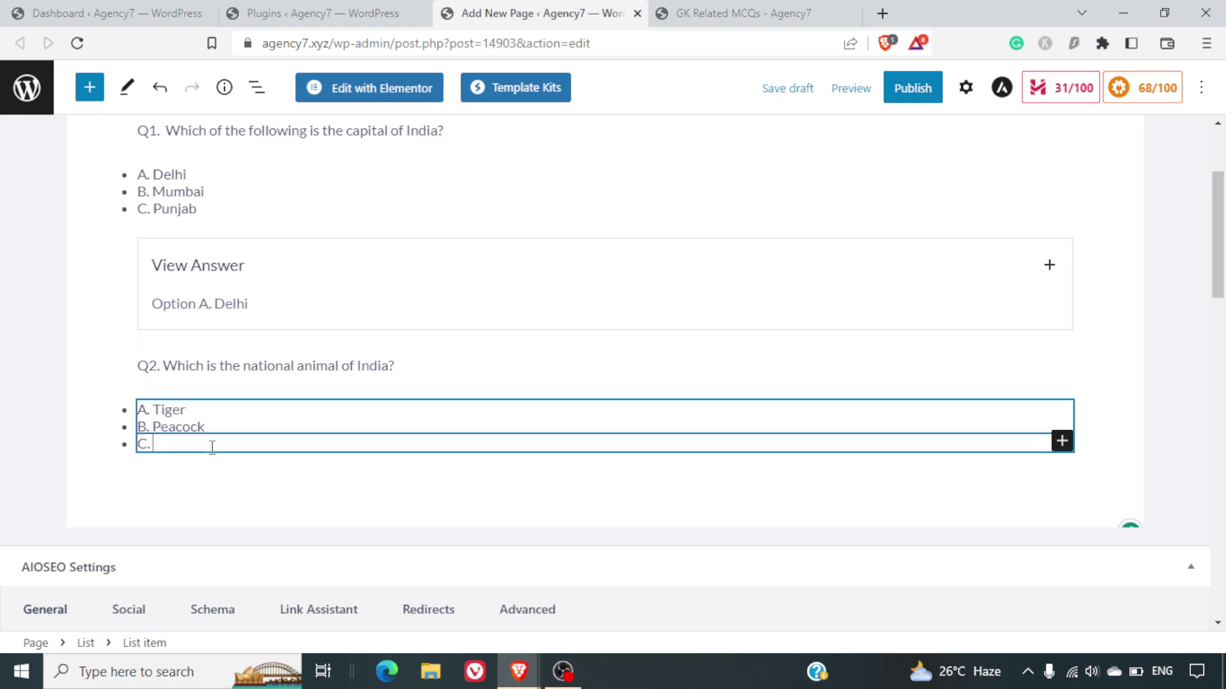
type(" Elephant")
left_click(192, 482)
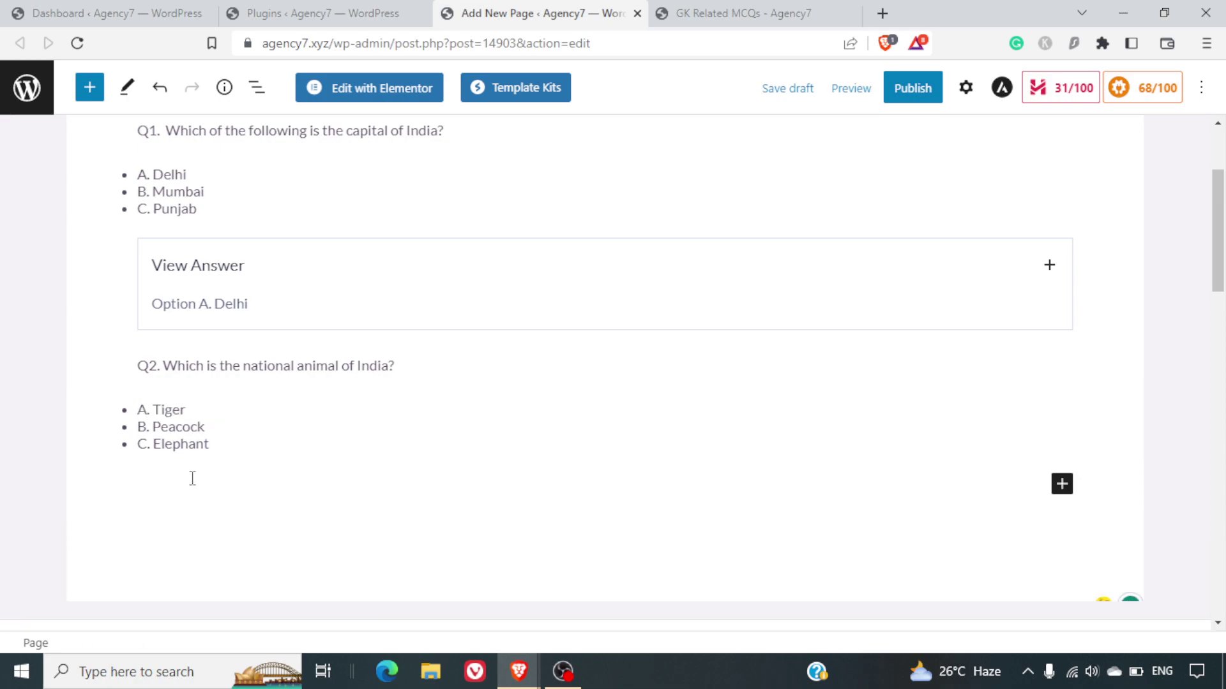
left_click(311, 496)
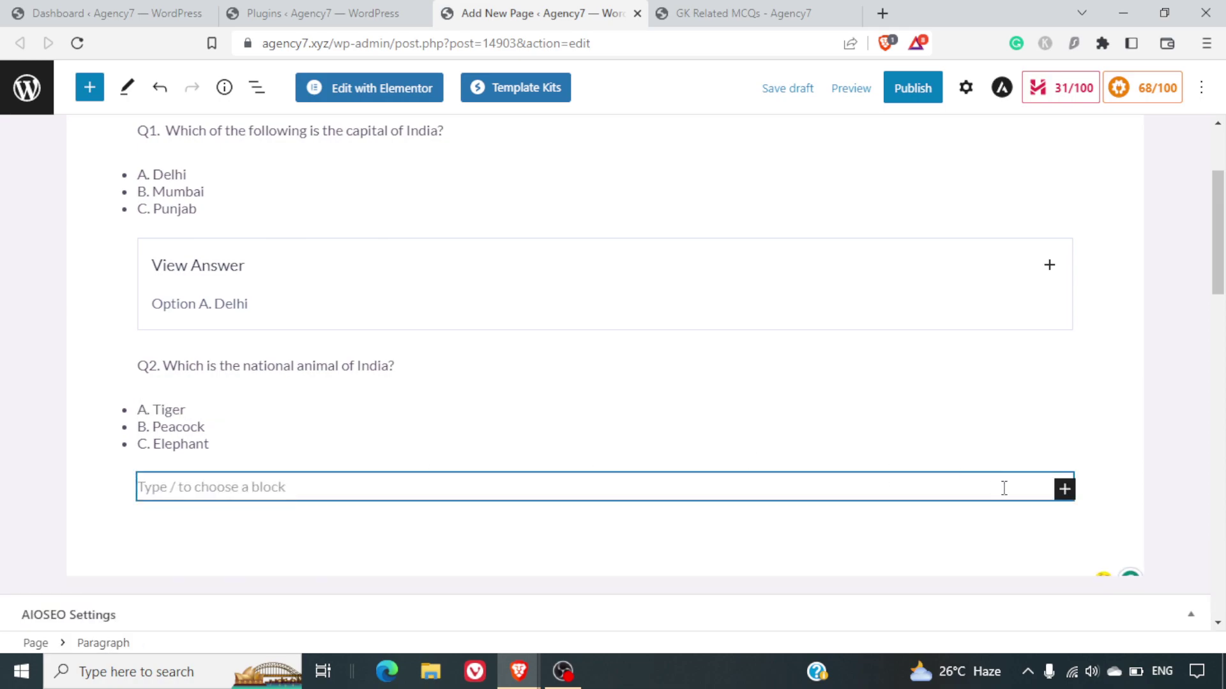
- Insert an Accordion block in the first style below the Q2 options
left_click(1065, 490)
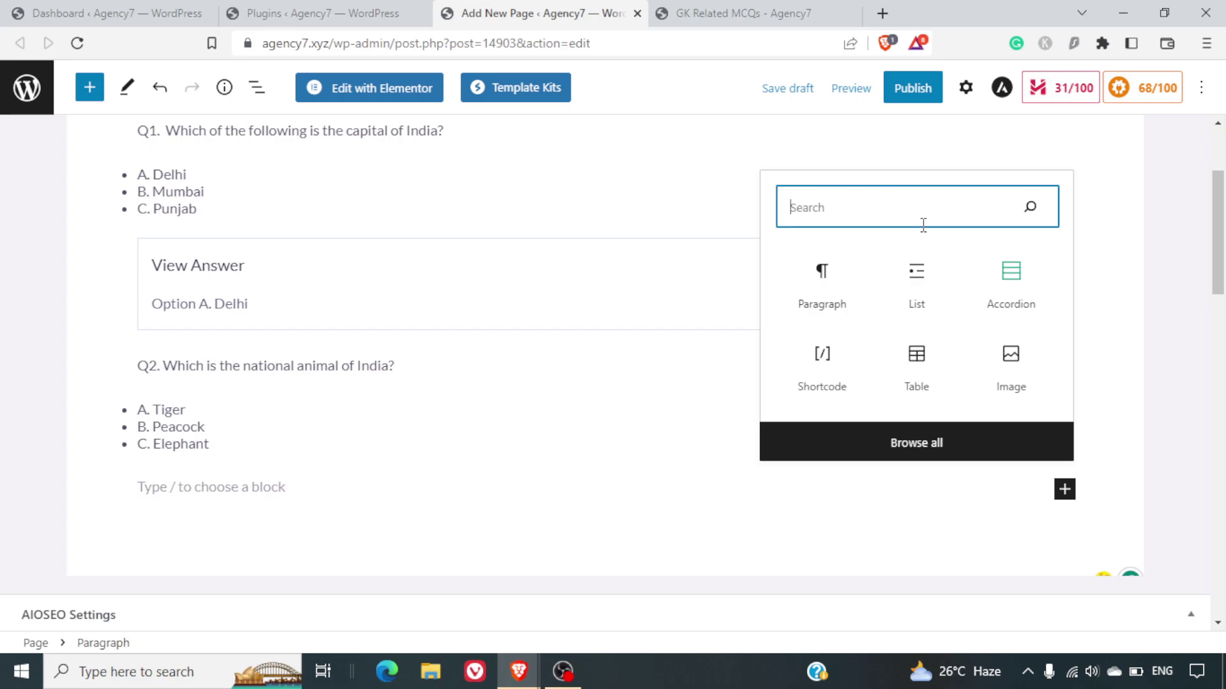
left_click(1005, 287)
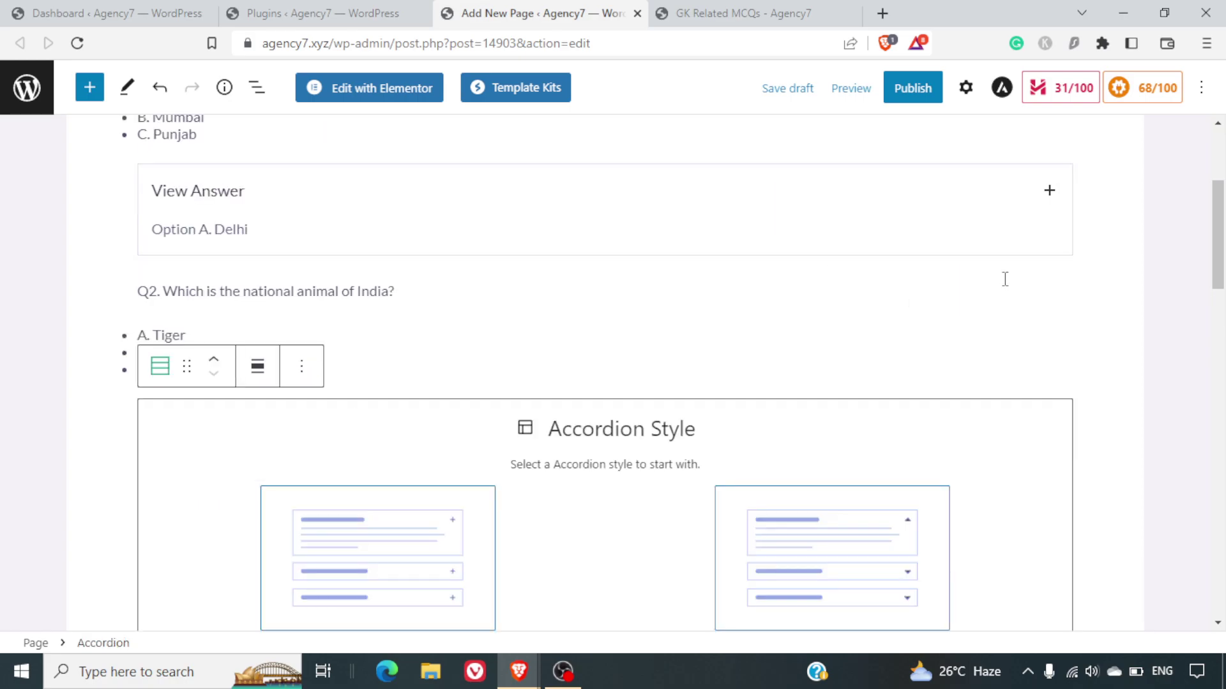
left_click(386, 530)
scroll(875, 468, "down", 3)
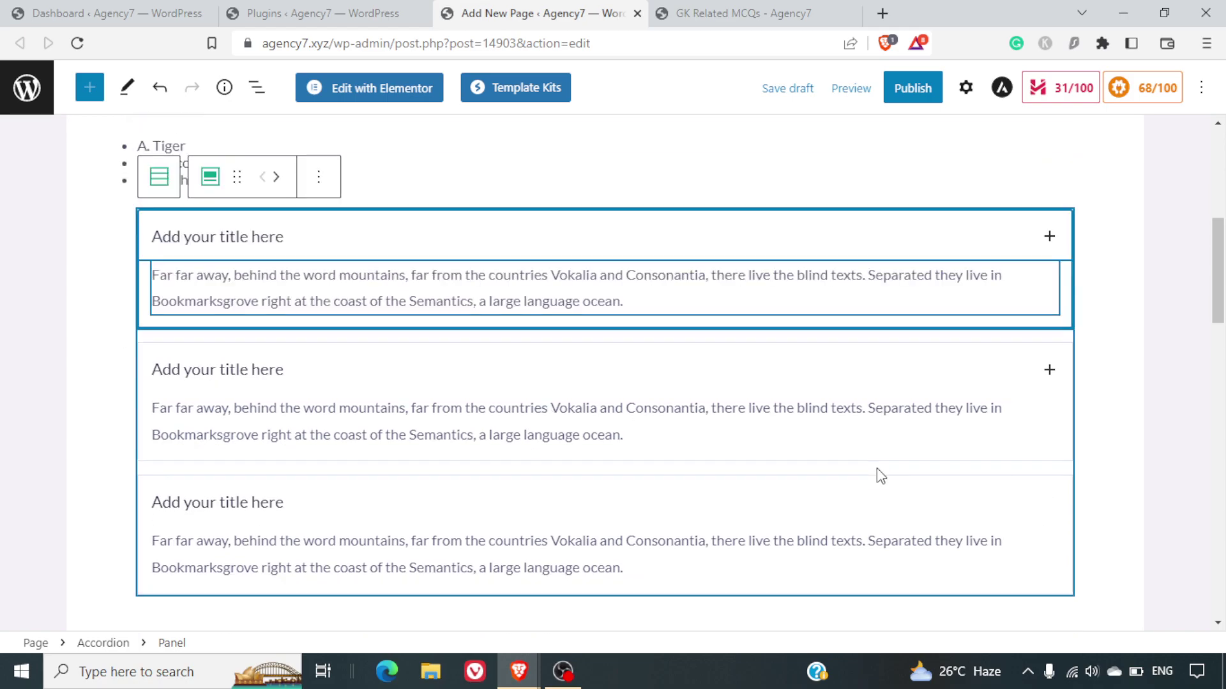
scroll(876, 470, "down", 3)
- Clear and delete the extra accordion panel's placeholder title
left_click(751, 268)
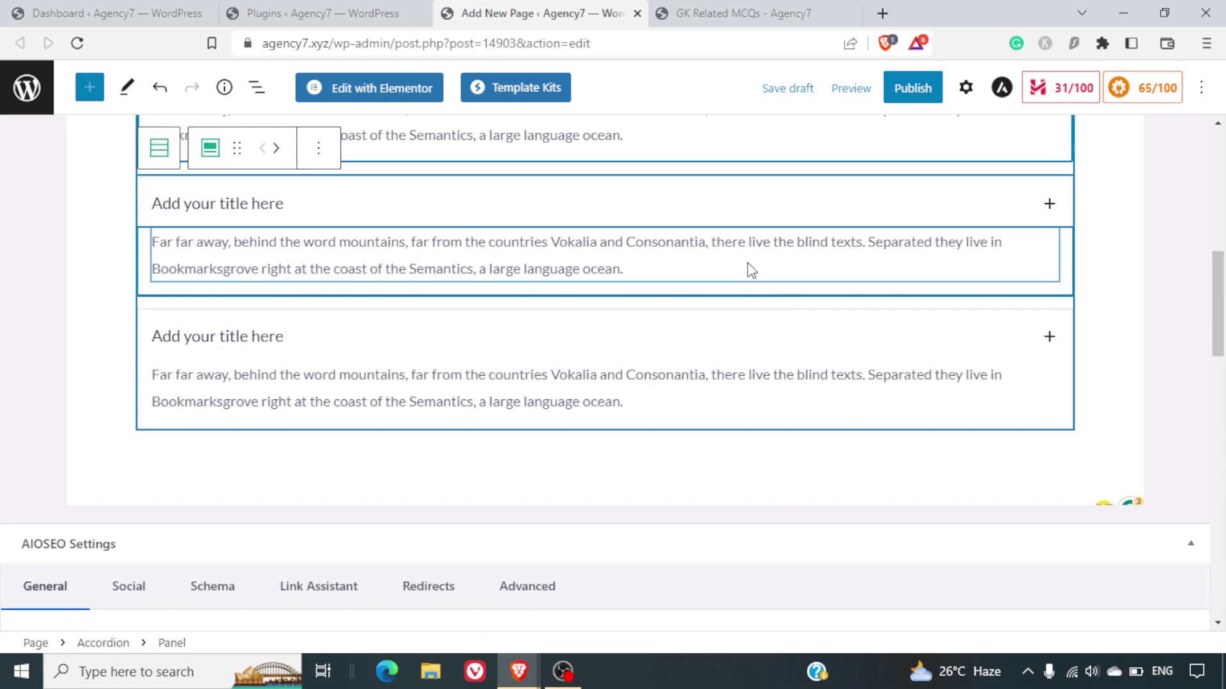
left_click(671, 195)
left_click(814, 222)
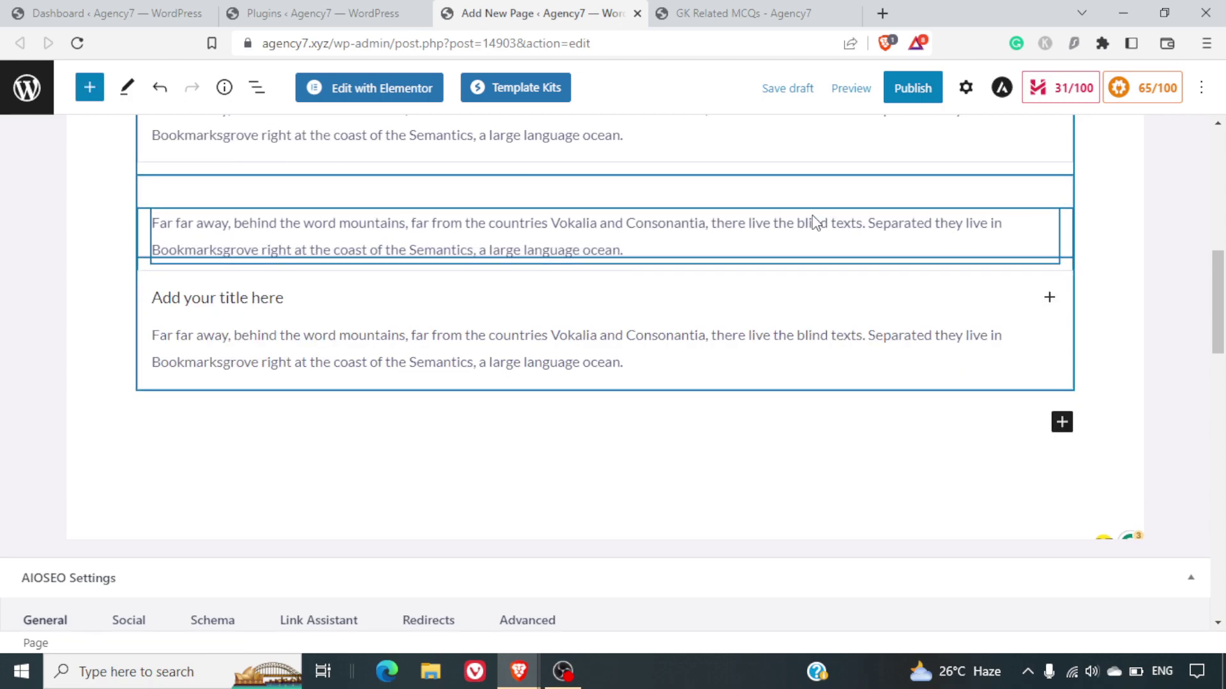
left_click(814, 221)
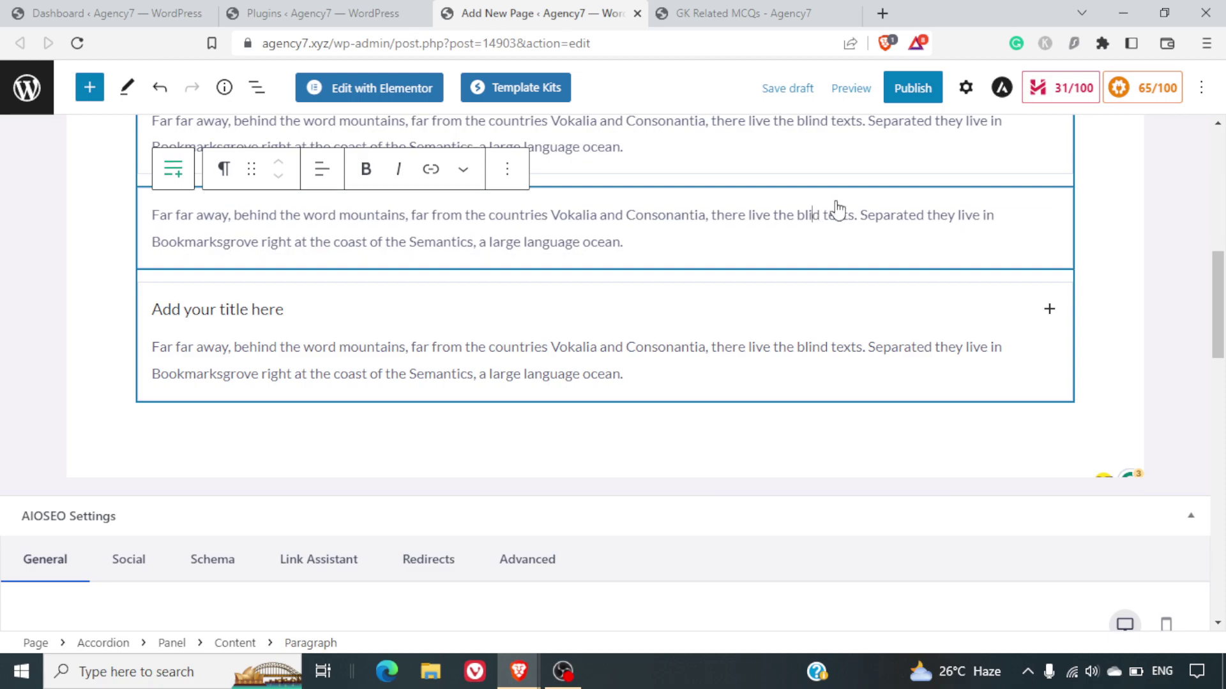
left_click(703, 276)
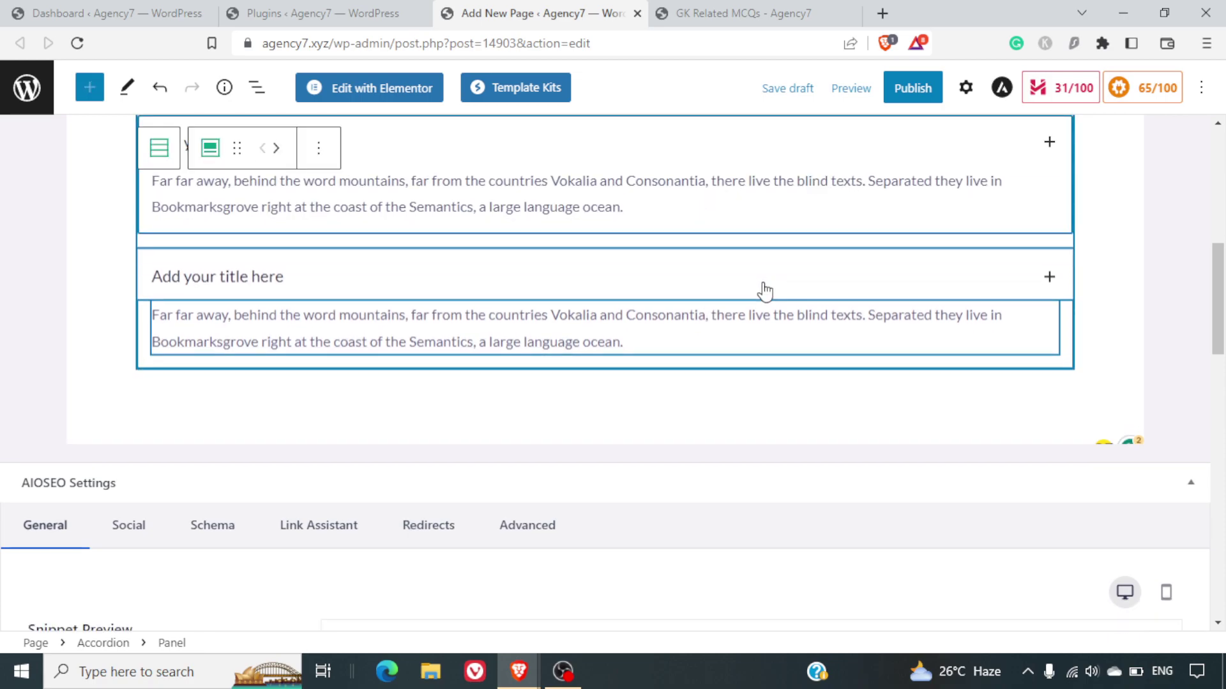
left_click(765, 291)
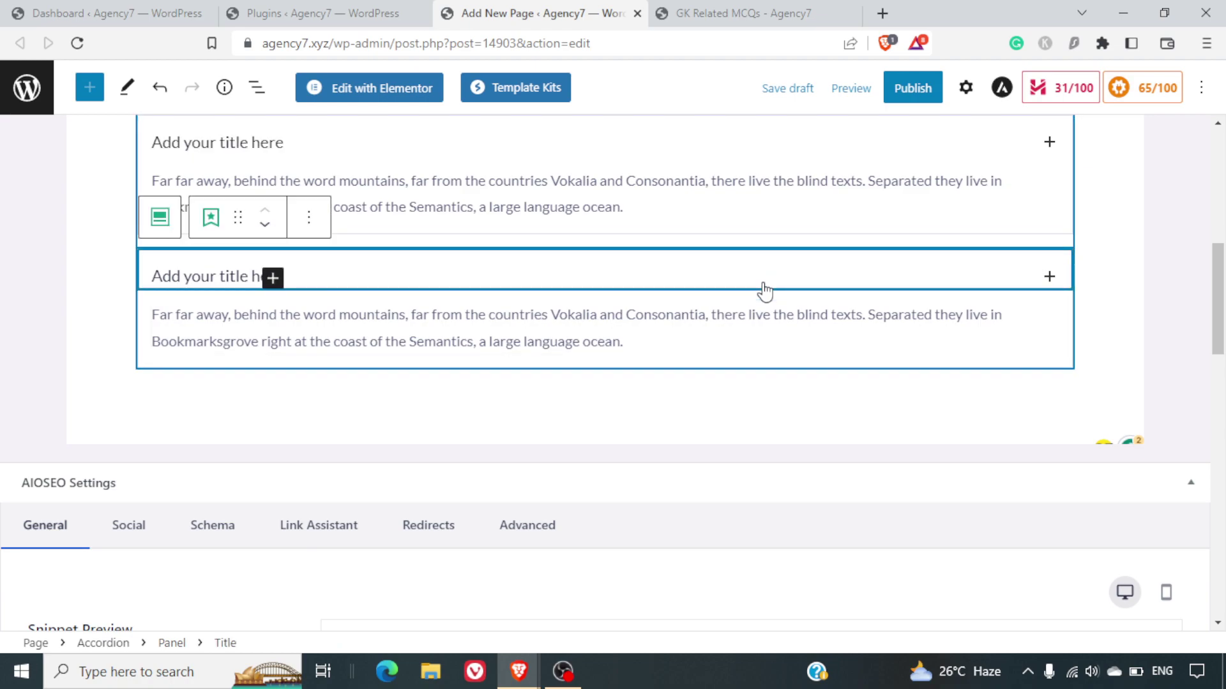
key("BackSpace")
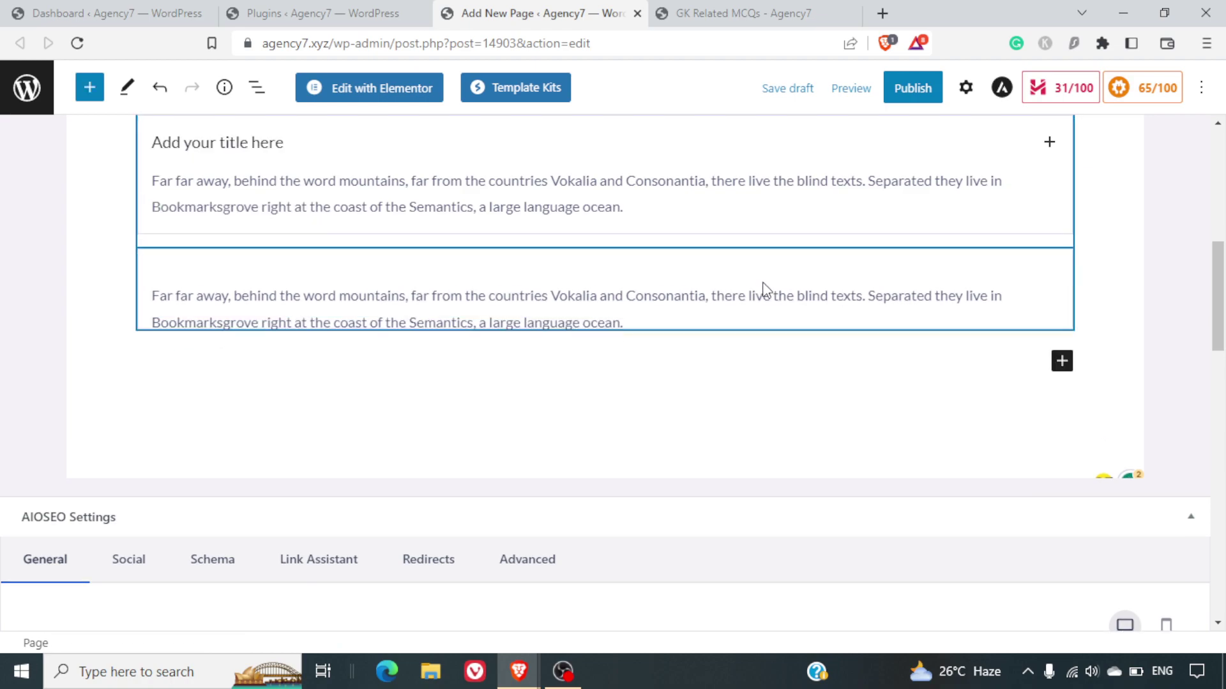
- Delete the extra placeholder paragraph, leaving one titled panel with text
left_click(635, 291)
key("Delete")
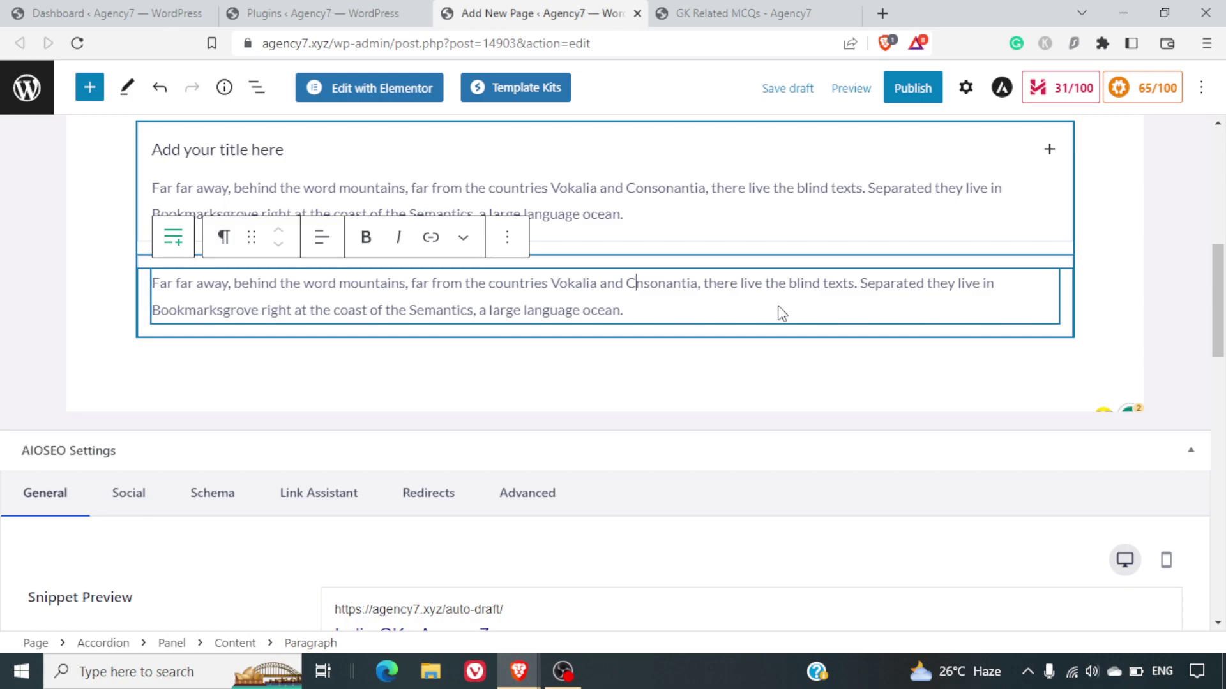
left_click(892, 338)
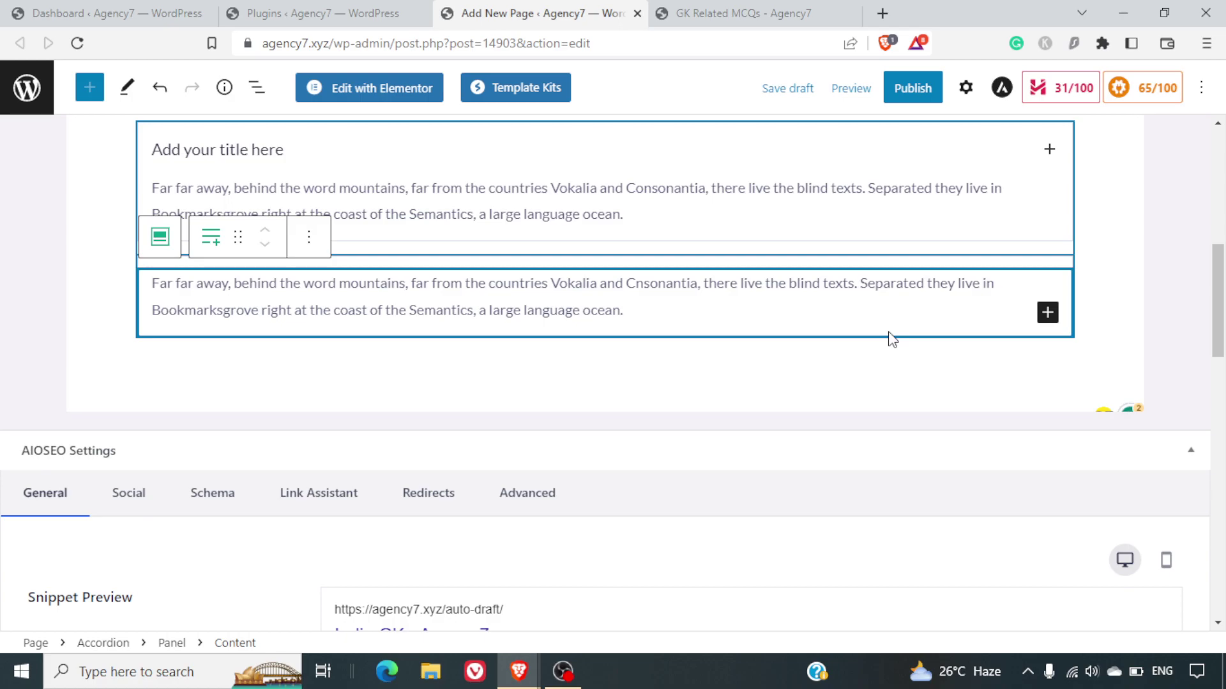
key("Delete")
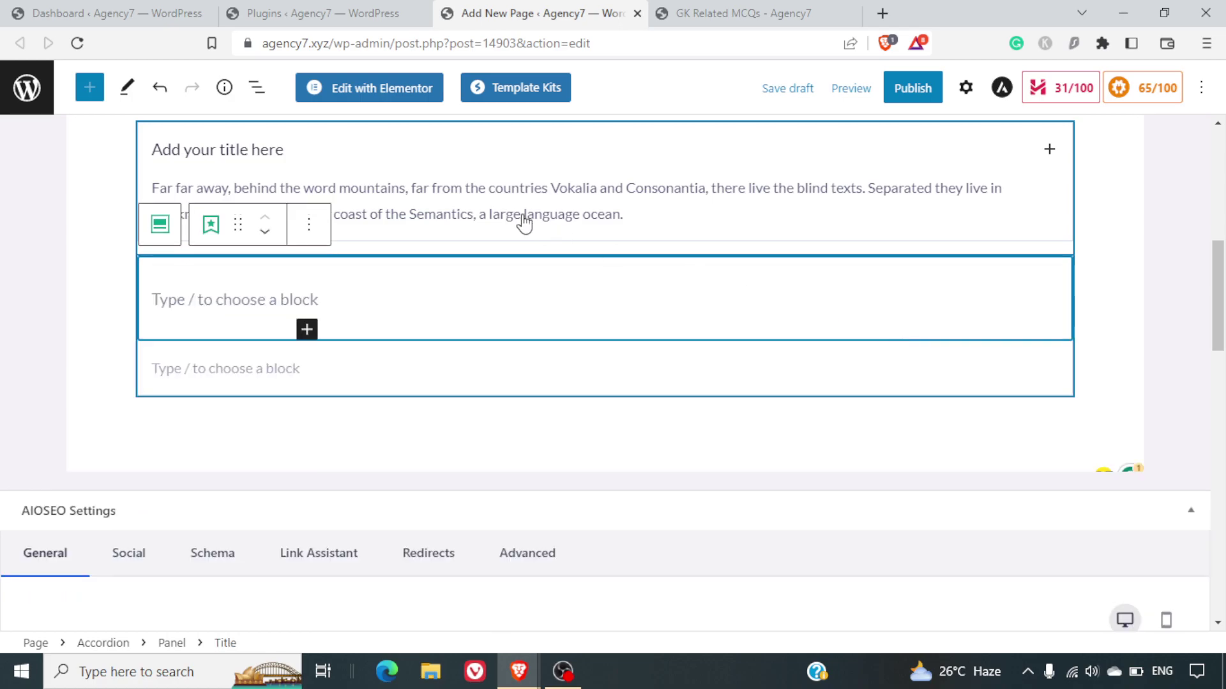
left_click(666, 194)
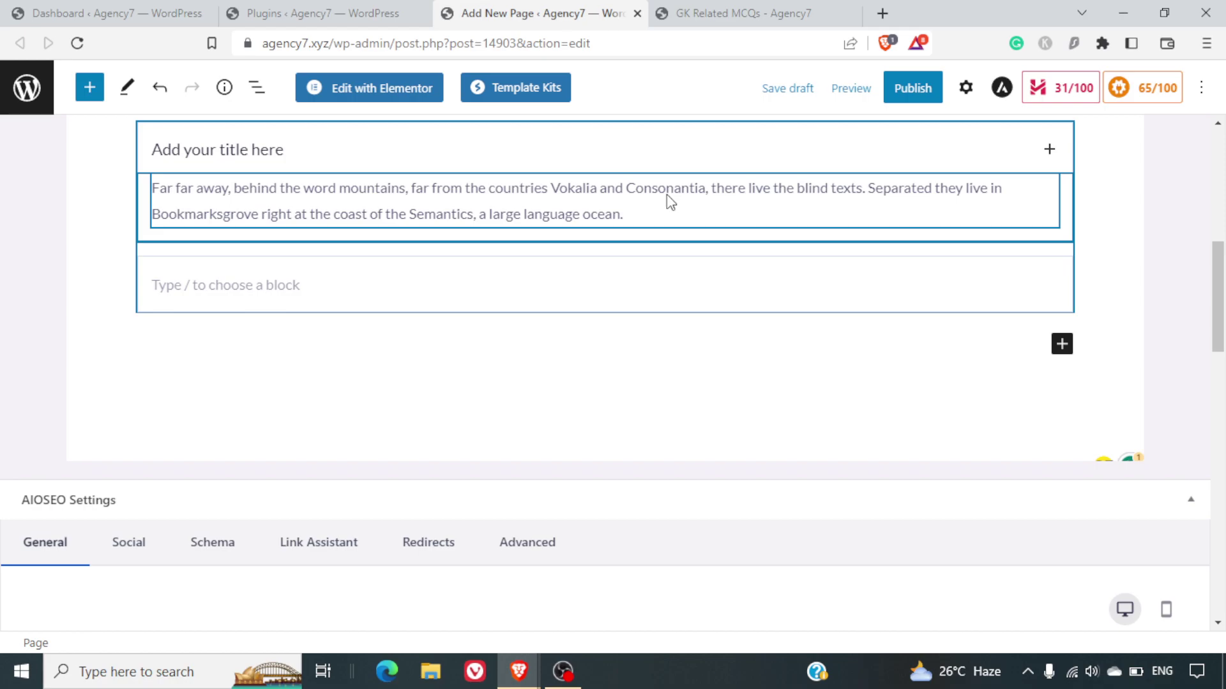
- Replace the accordion panel's placeholder paragraph with 'Option A. Tiger'
left_click(243, 151)
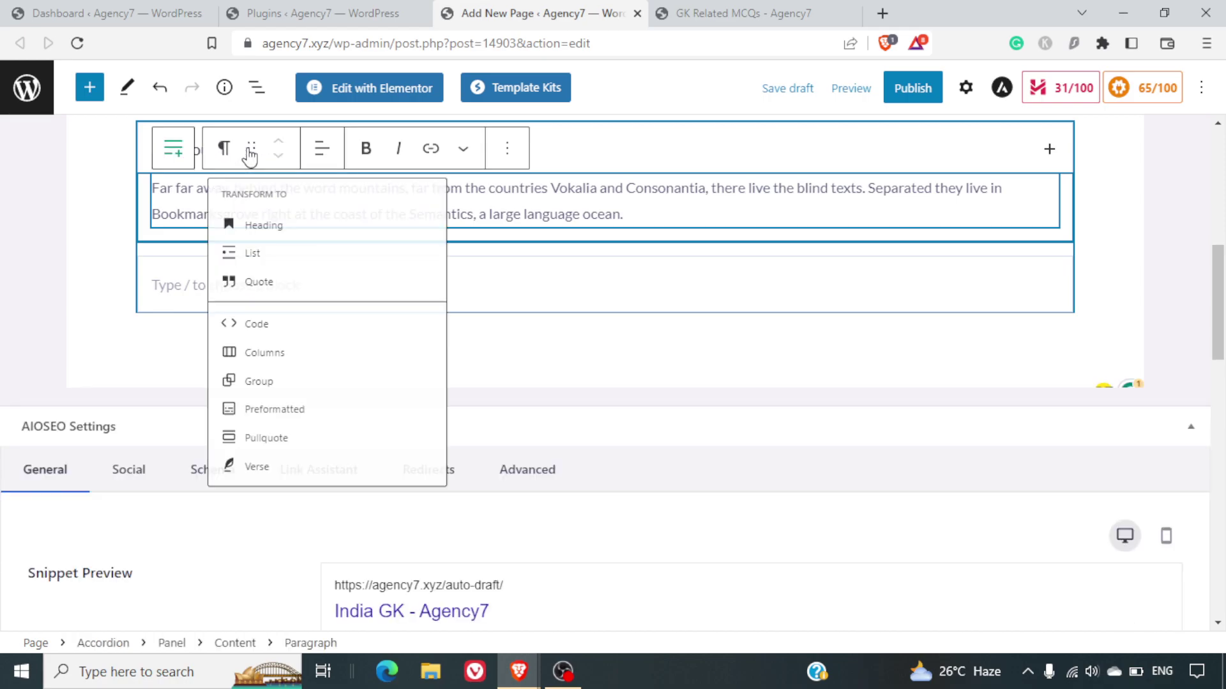
left_click(729, 146)
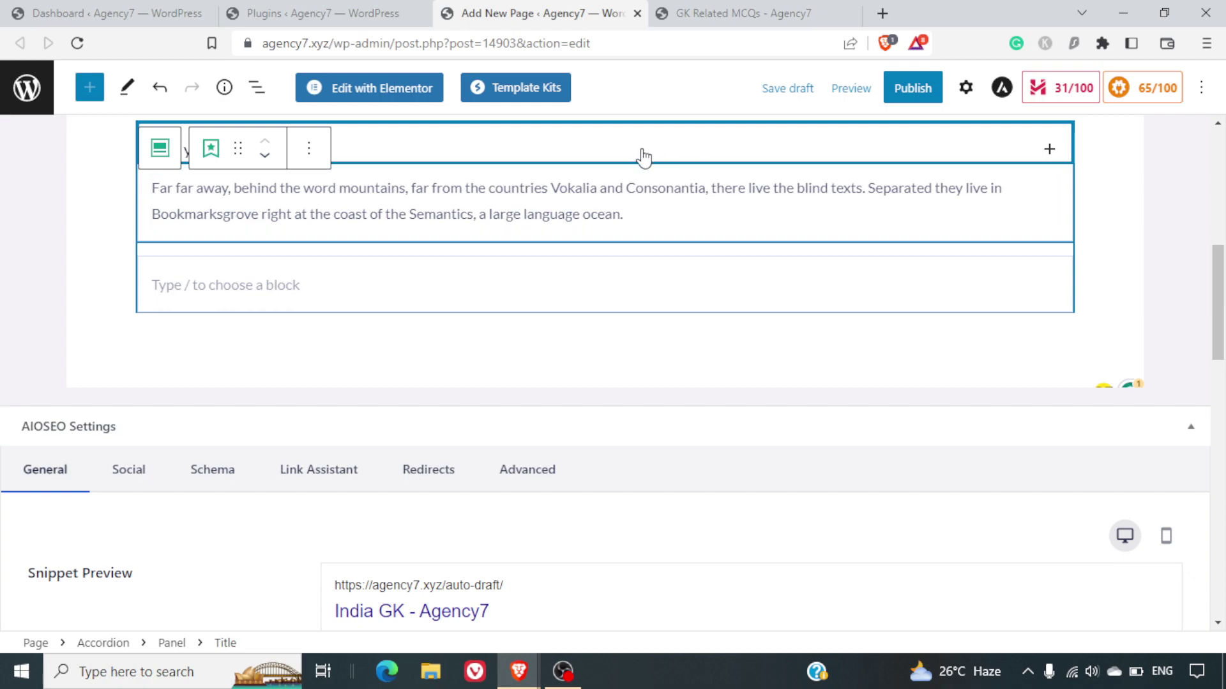
left_click(644, 156)
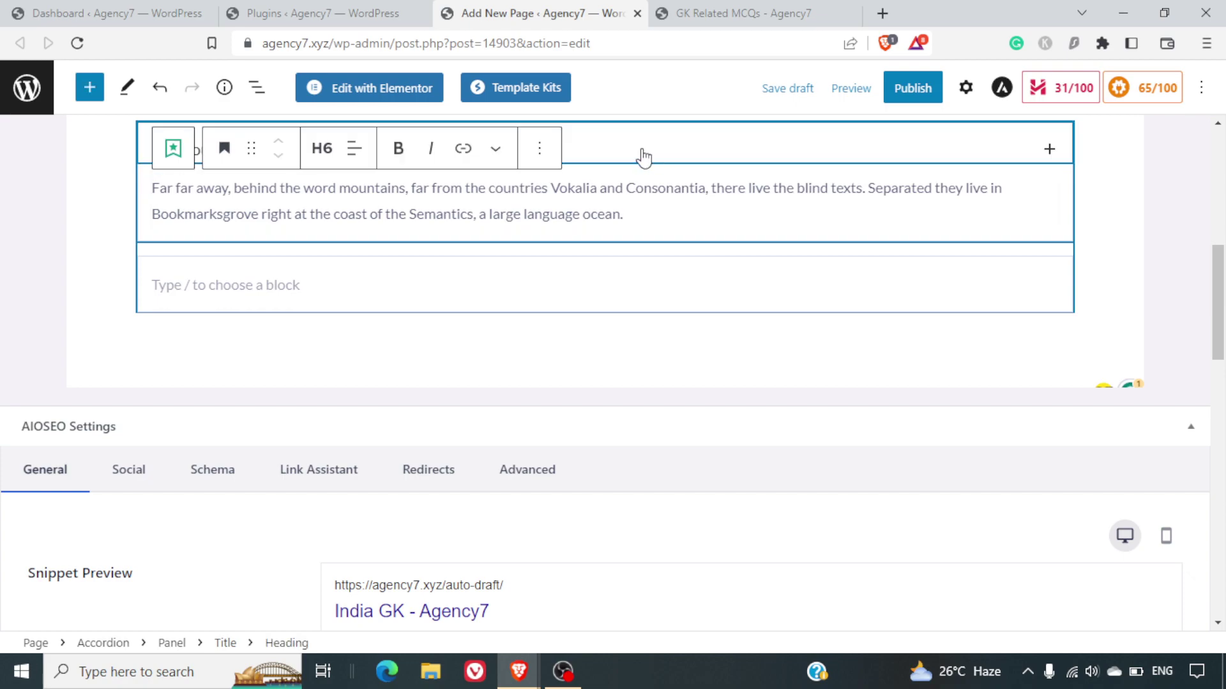
left_click(644, 156)
left_click_drag(643, 156, 551, 189)
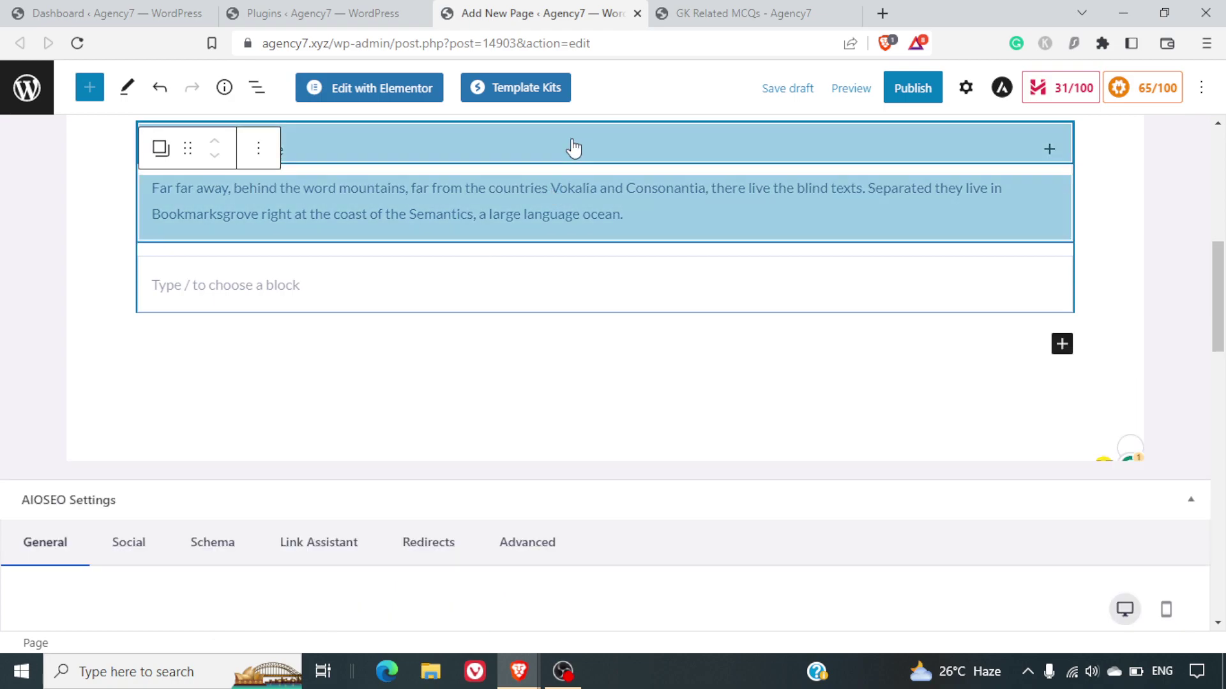
left_click(337, 158)
left_click(338, 158)
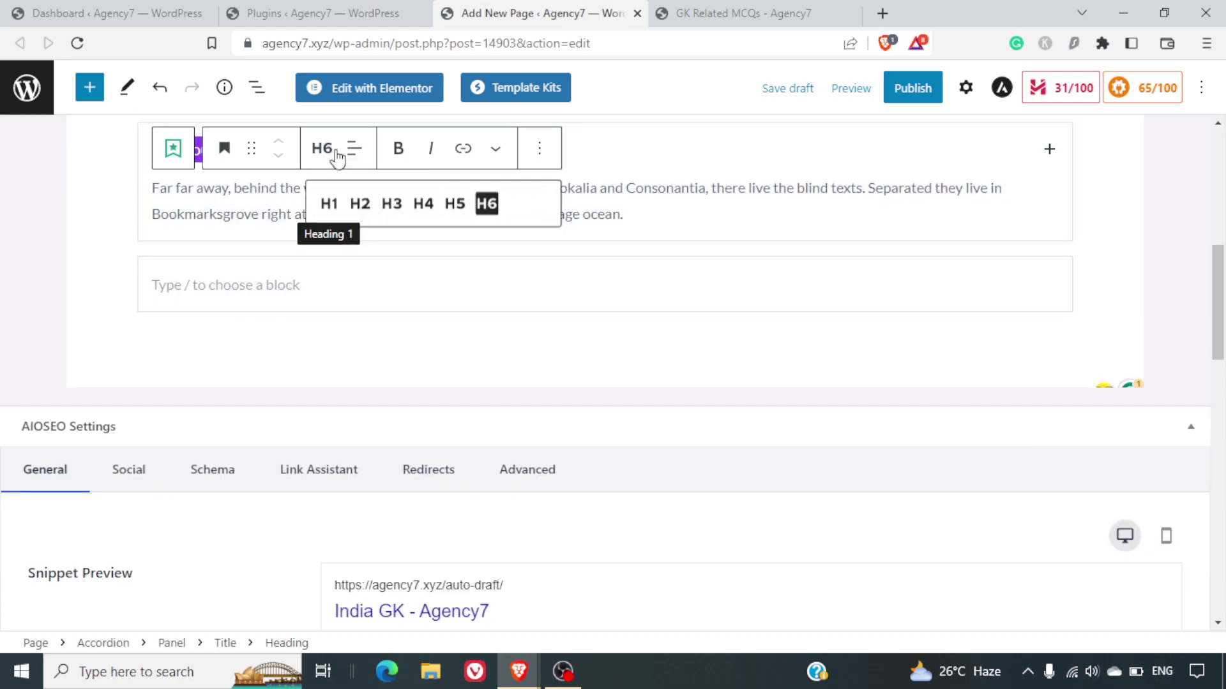
left_click(222, 216)
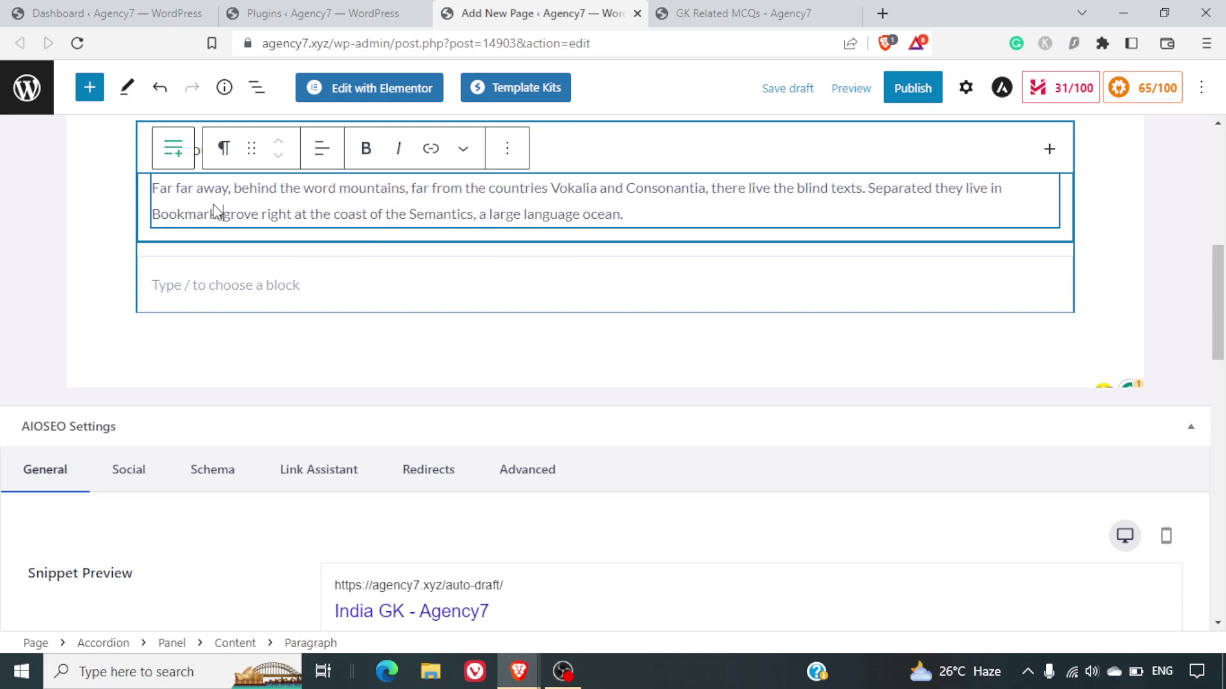
key("ctrl+a")
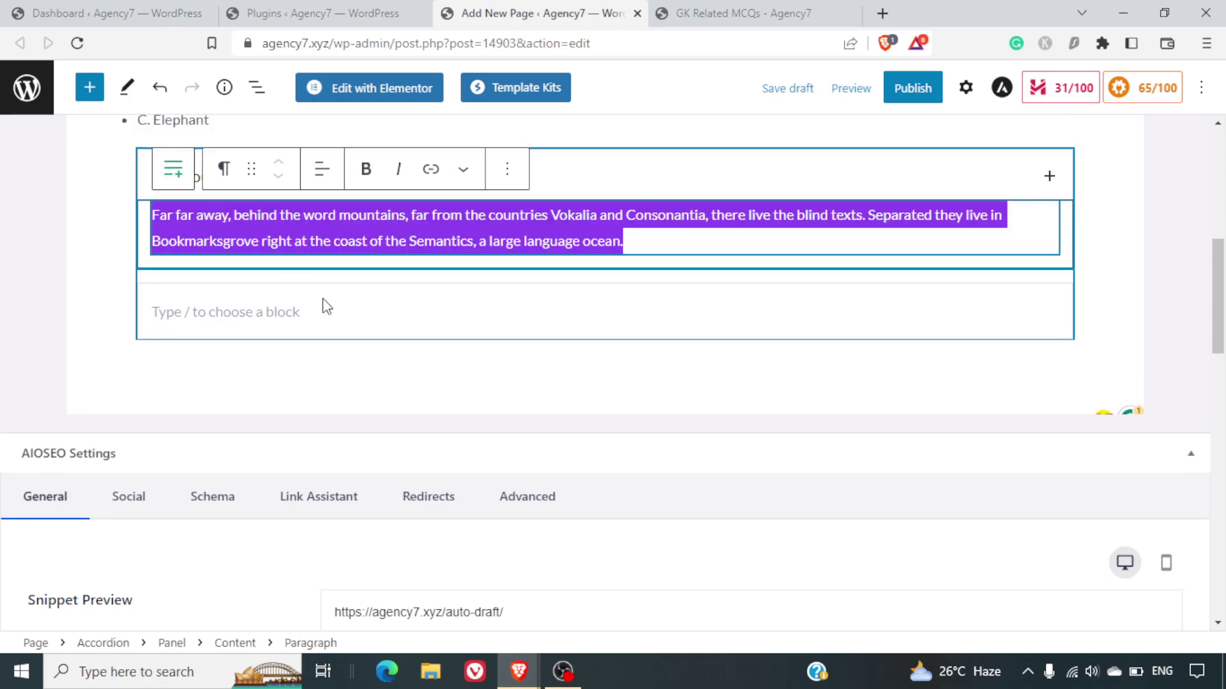
type("Op")
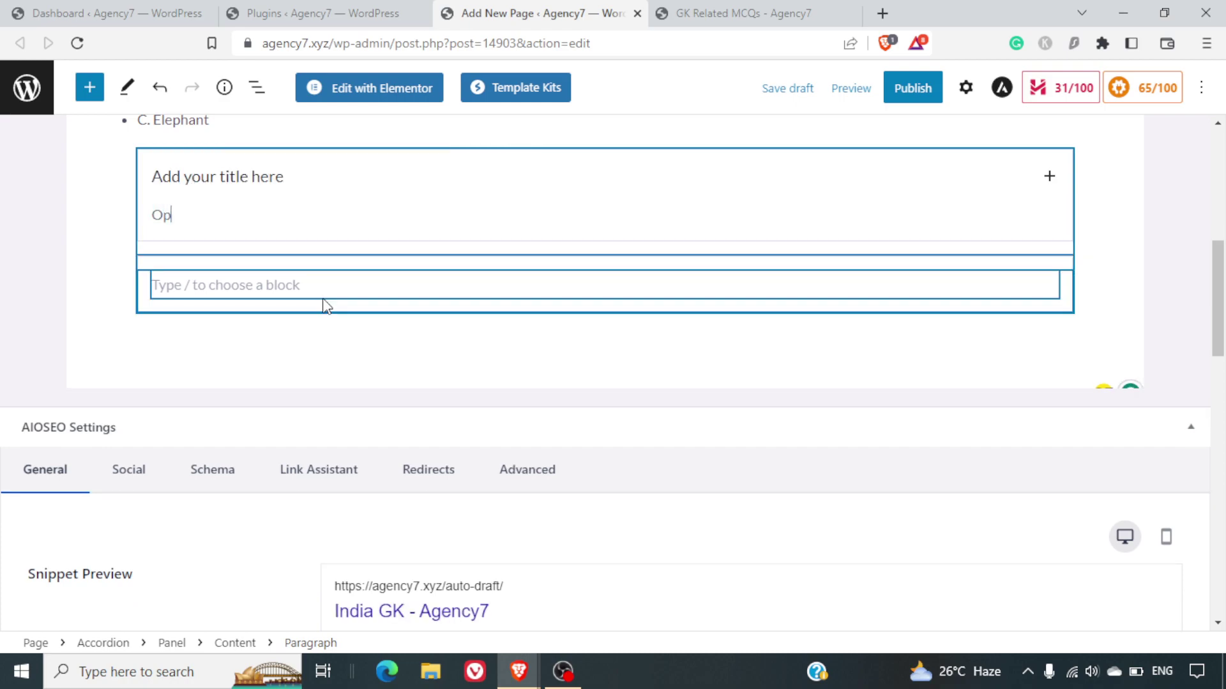
type("tion A. Tiger")
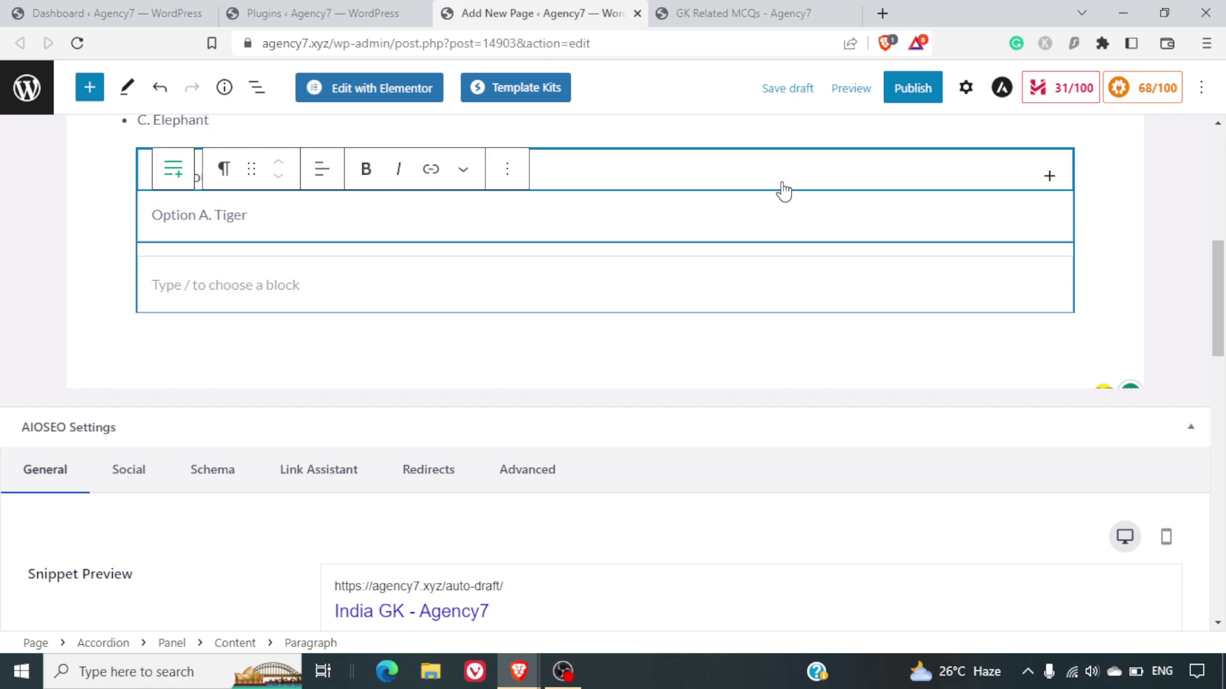
- Retitle the Q2 accordion panel 'View Answer'
left_click(784, 190)
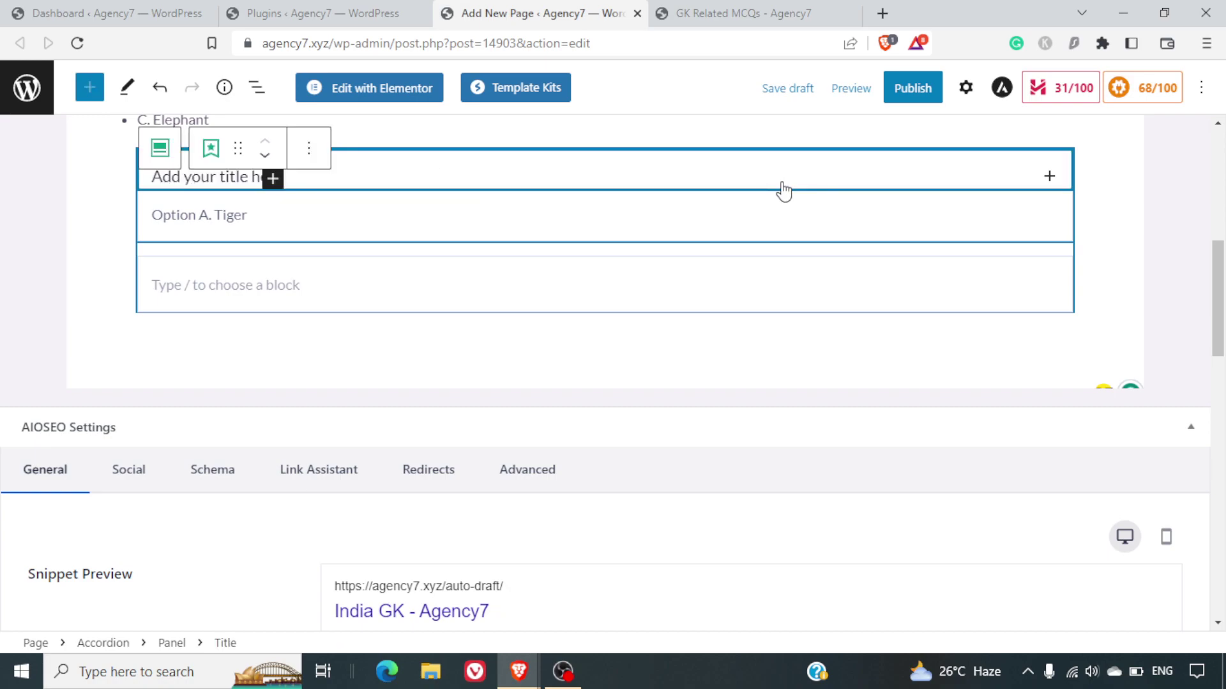
double_click(231, 178)
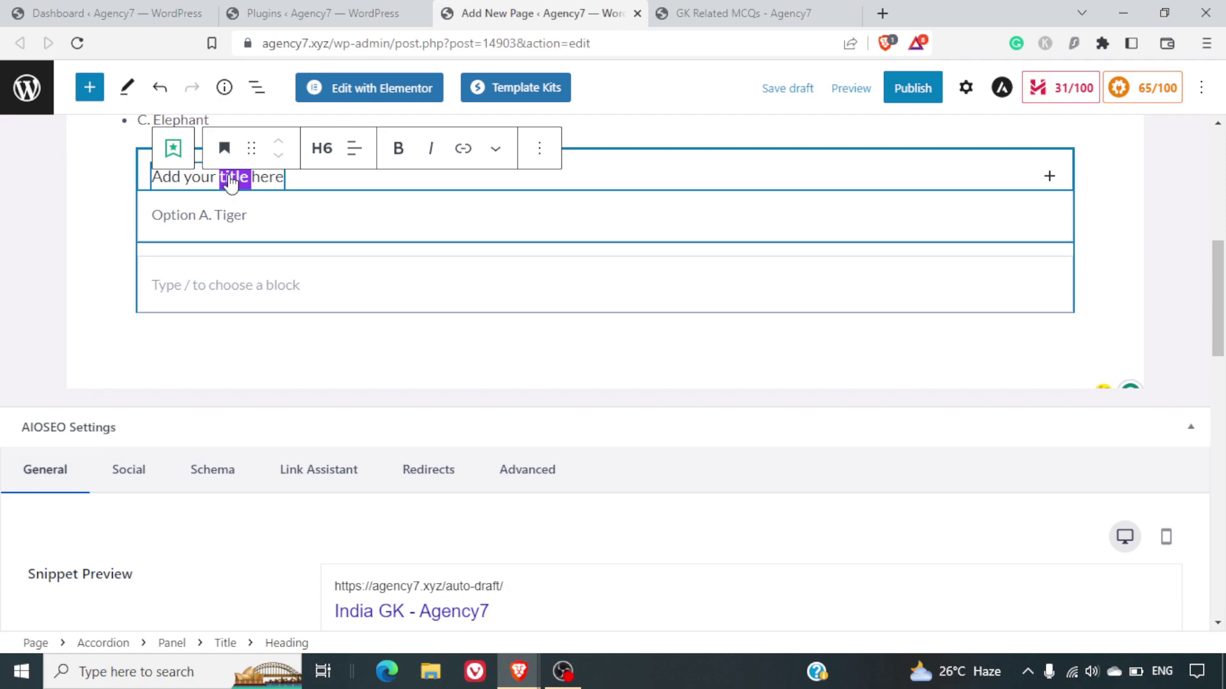
triple_click(231, 182)
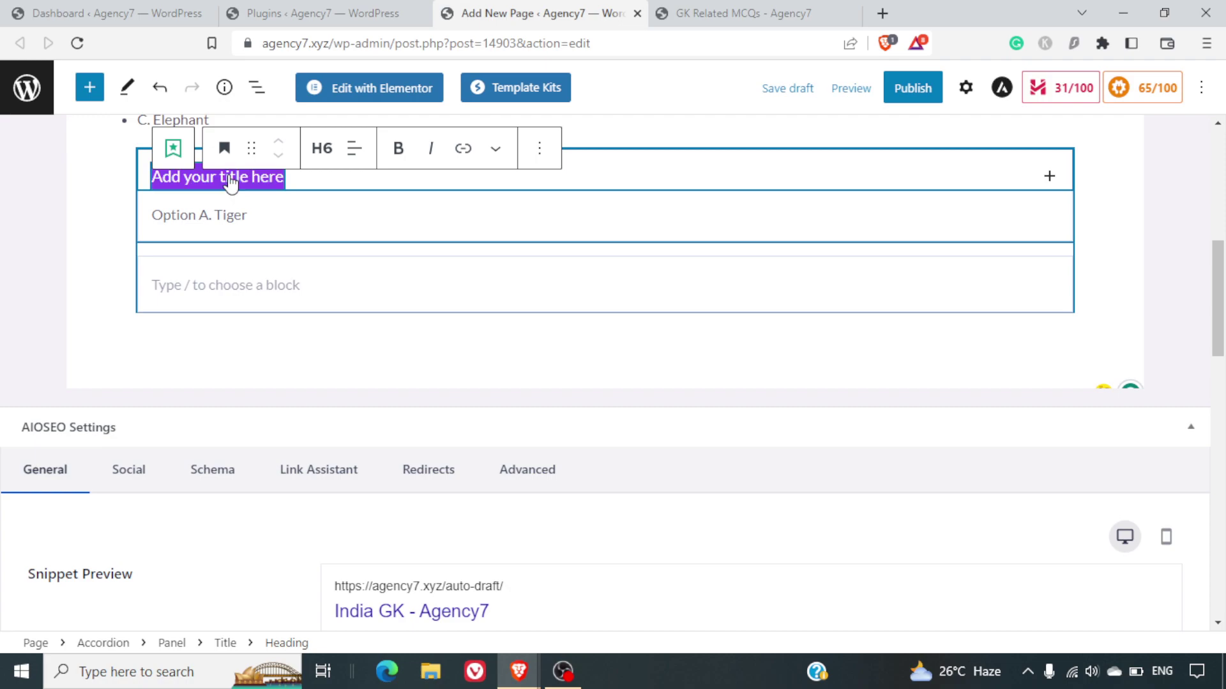
key("BackSpace")
type("View")
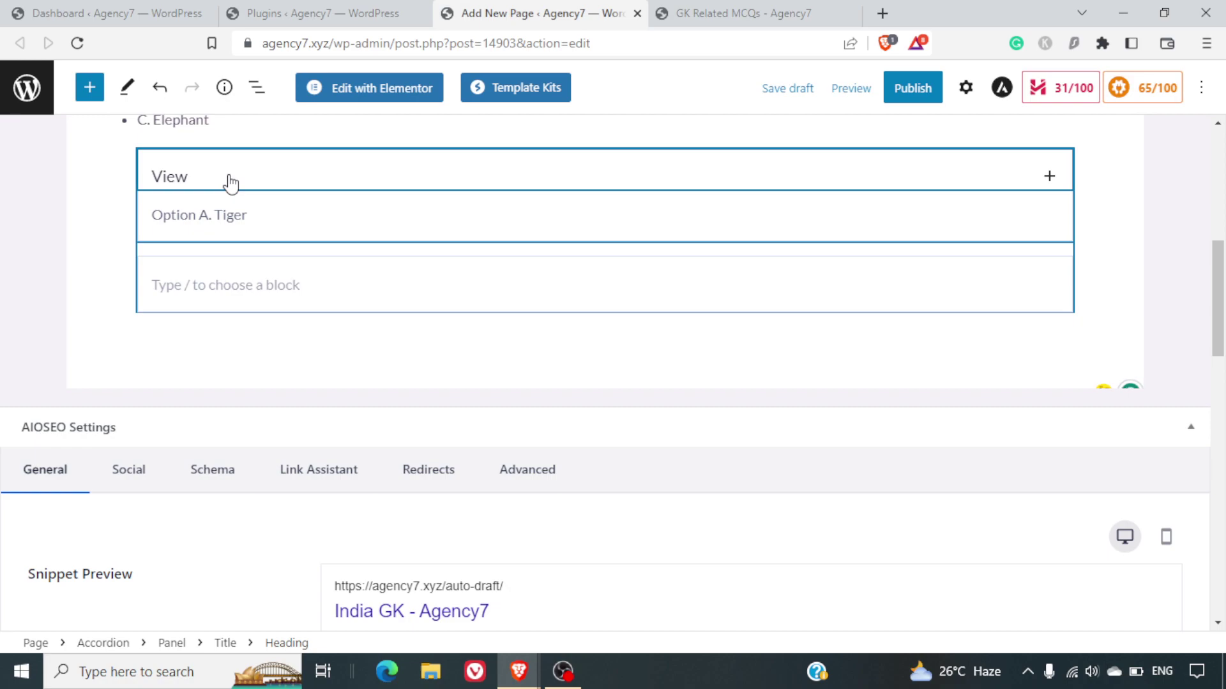
type(" Answer")
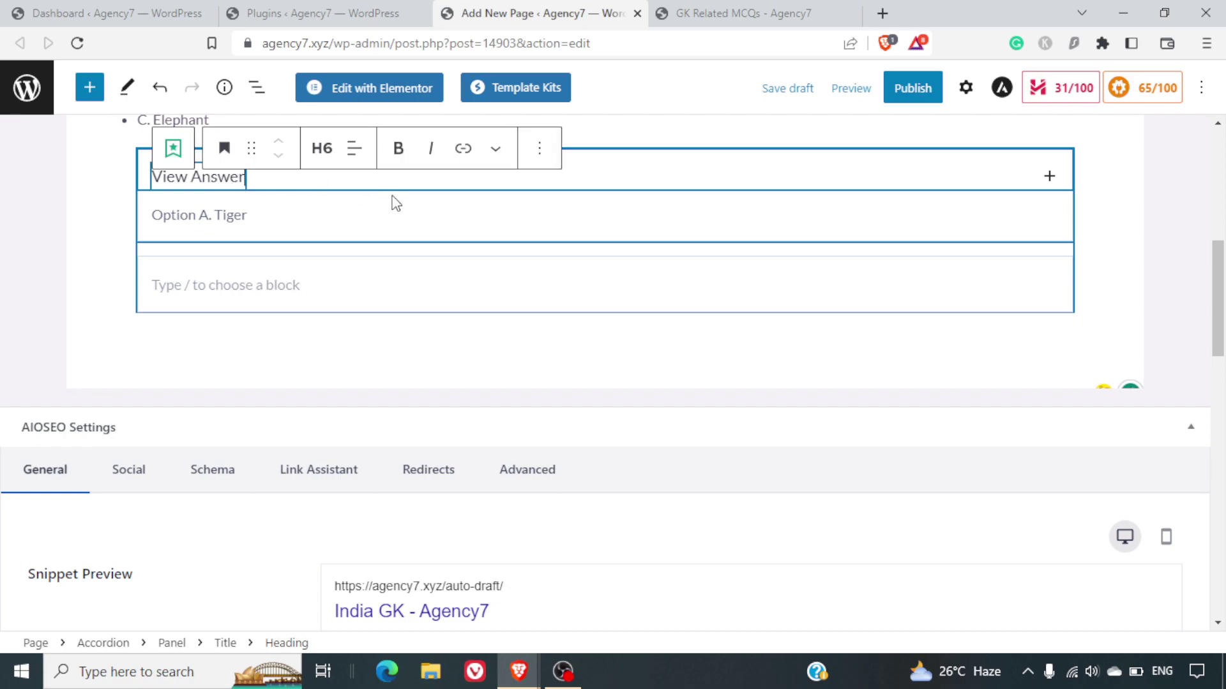
scroll(662, 326, "up", 7)
scroll(661, 325, "down", 1)
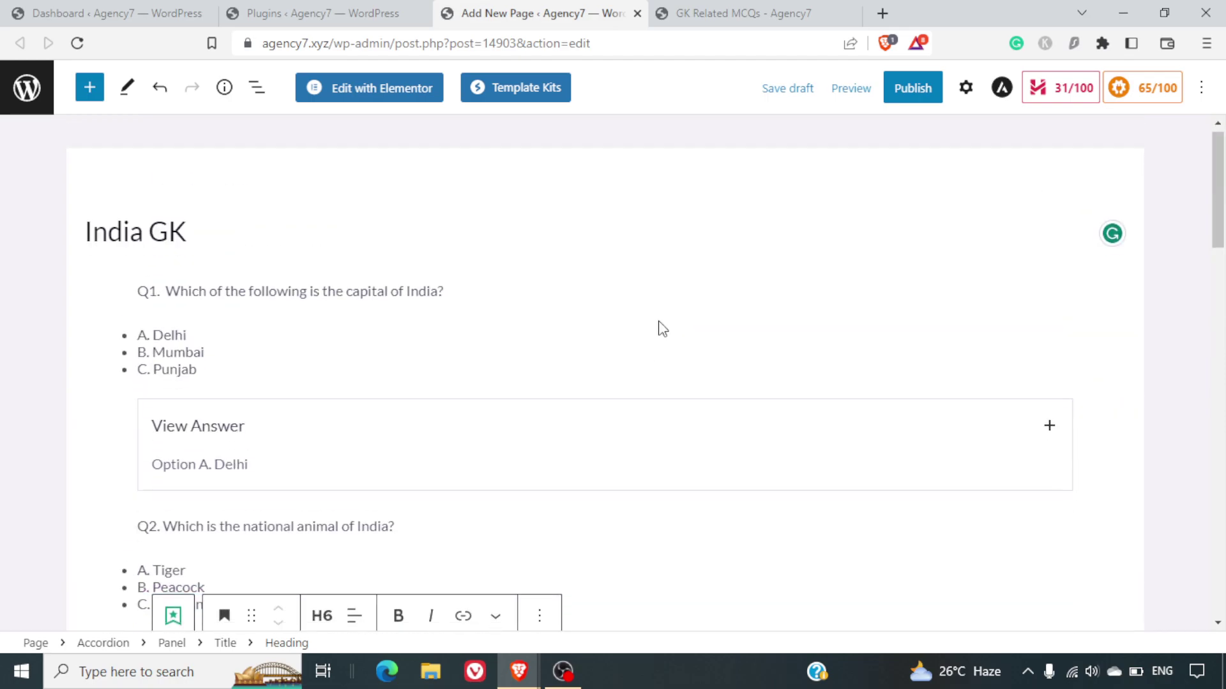
scroll(662, 329, "down", 5)
scroll(660, 329, "up", 3)
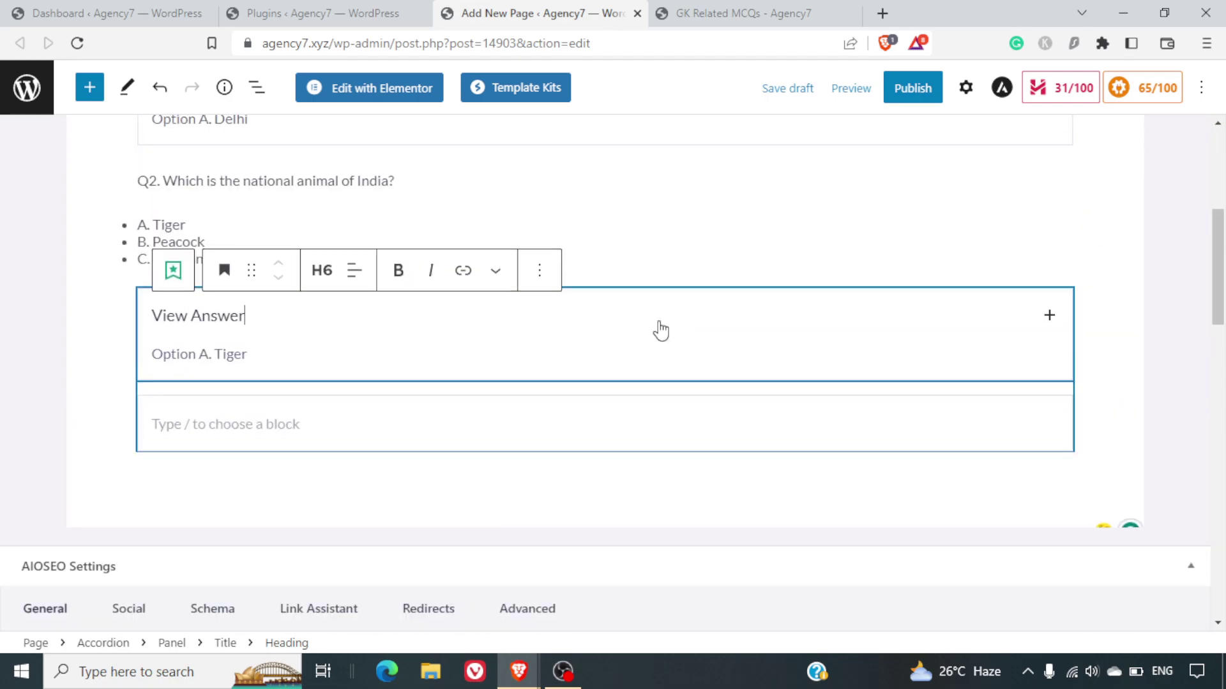
scroll(661, 330, "up", 1)
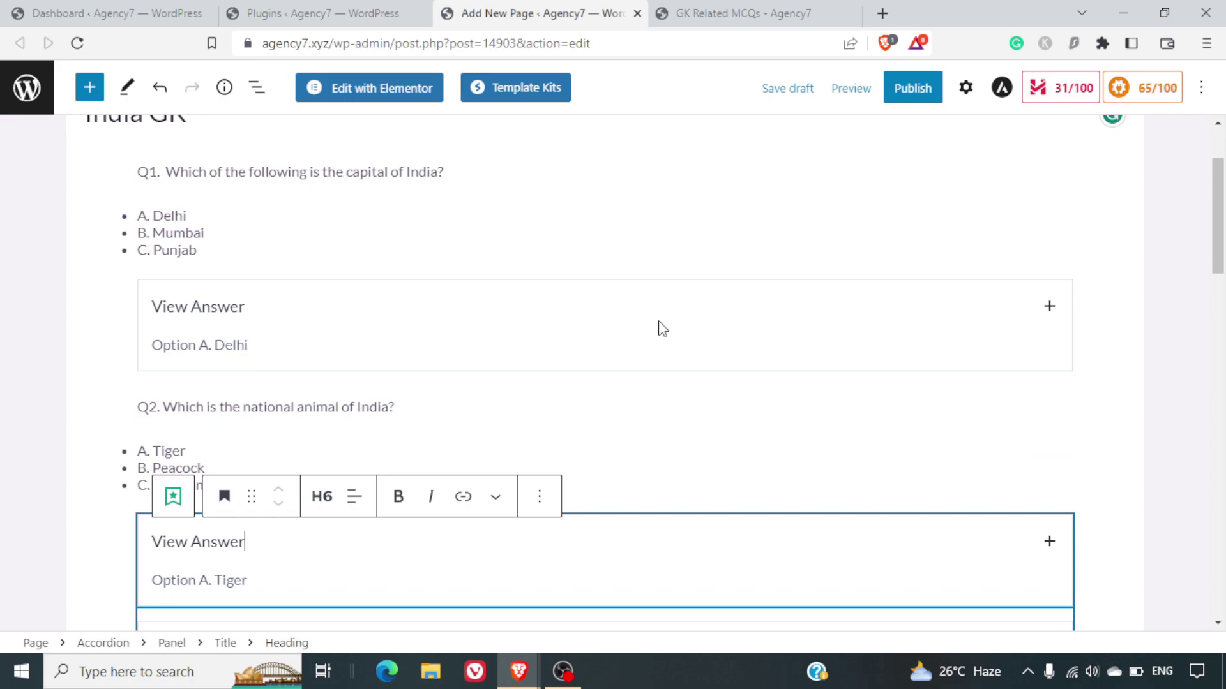
scroll(662, 330, "up", 1)
- Publish the India GK page and open the live page agency7.xyz/india-gk in a new tab
left_click(912, 89)
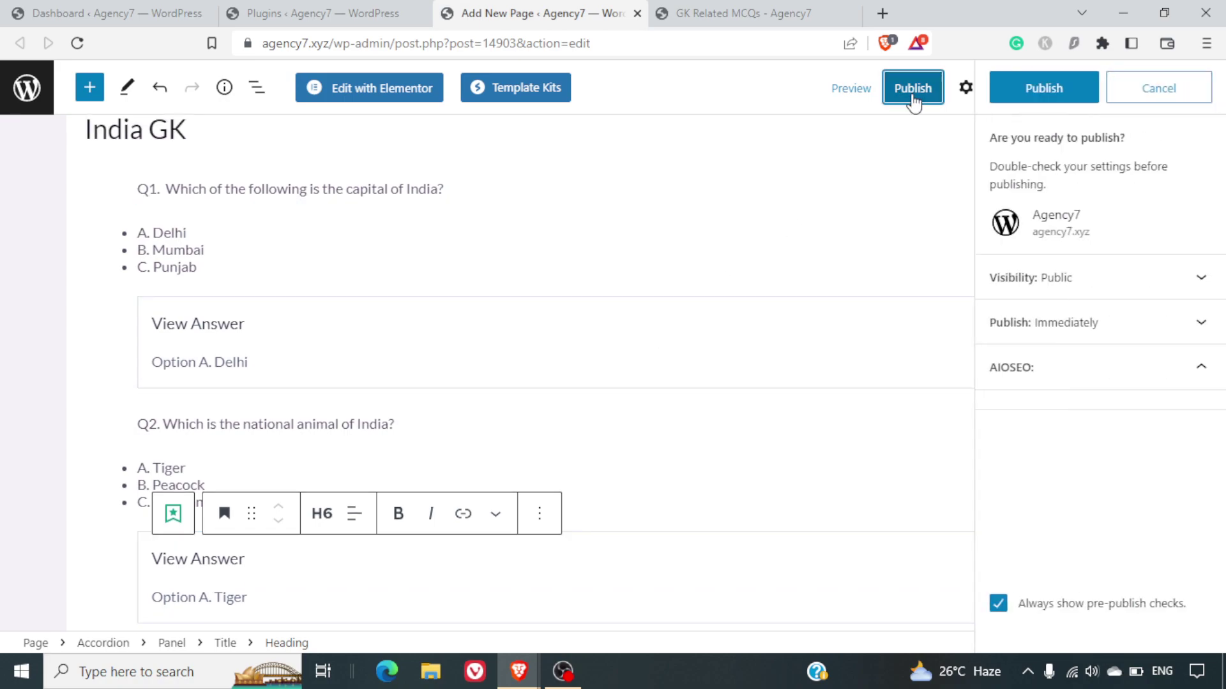
left_click(1045, 88)
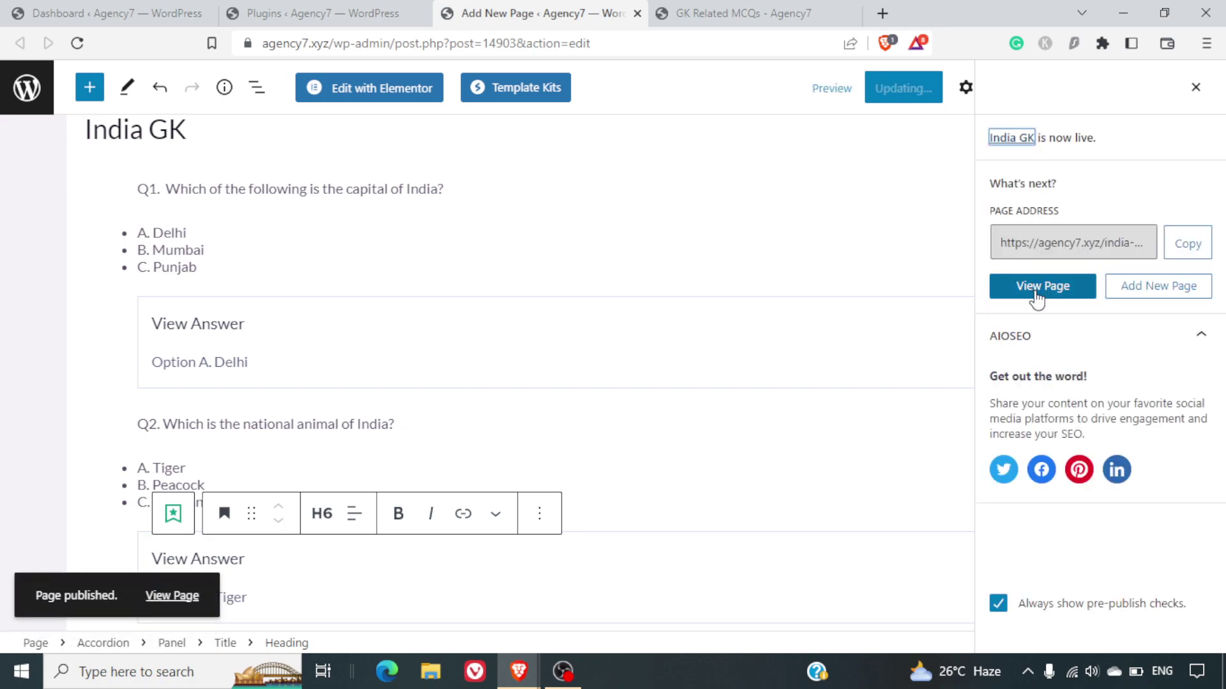
right_click(1037, 297)
left_click(1049, 305)
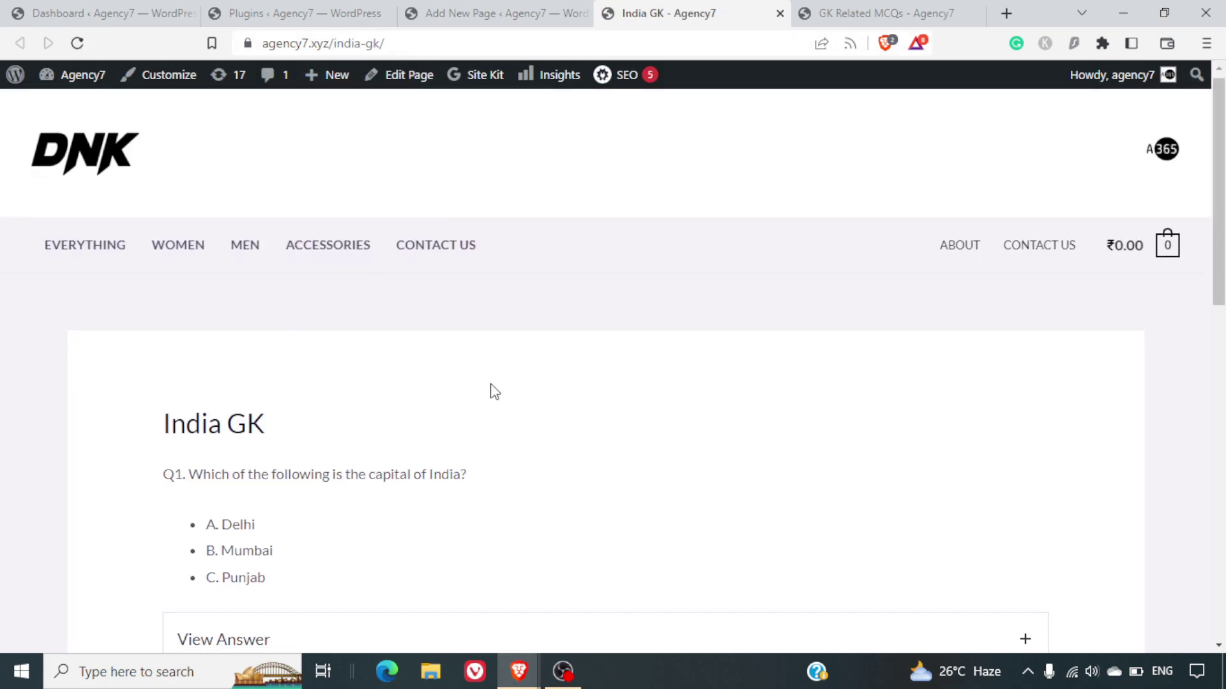
scroll(492, 389, "down", 1)
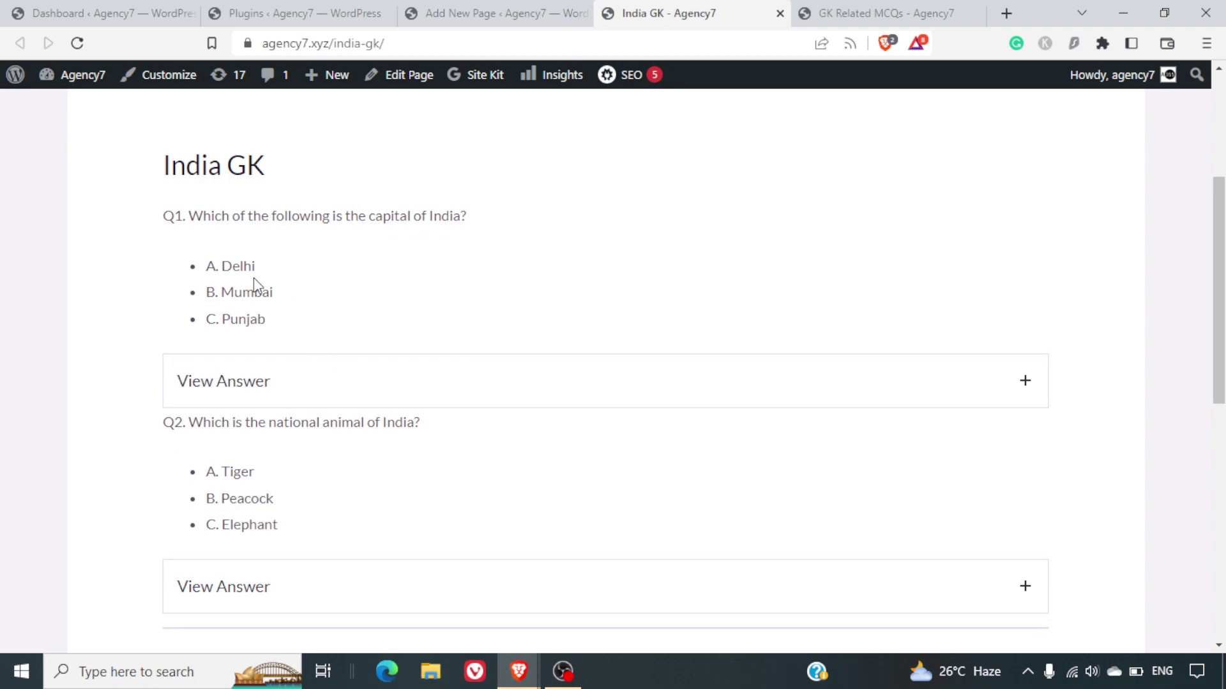
- Expand both live View Answer toggles to show 'Option A. Delhi' and 'Option A. Tiger'
left_click(317, 367)
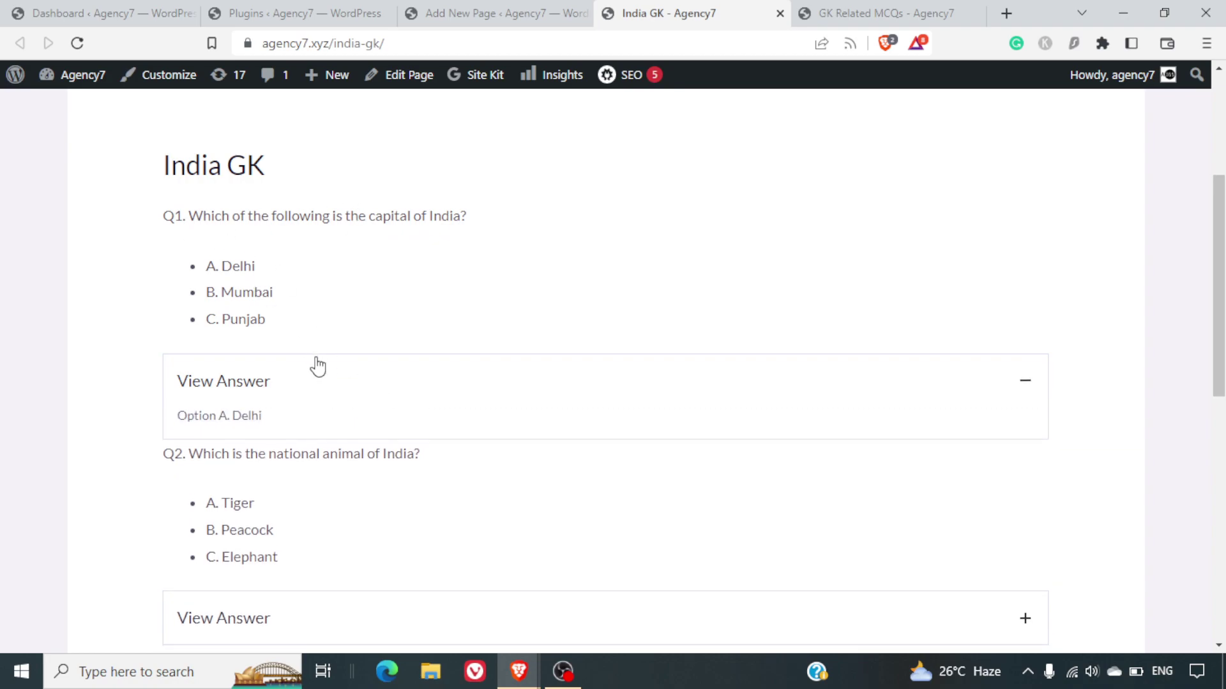
scroll(416, 414, "down", 3)
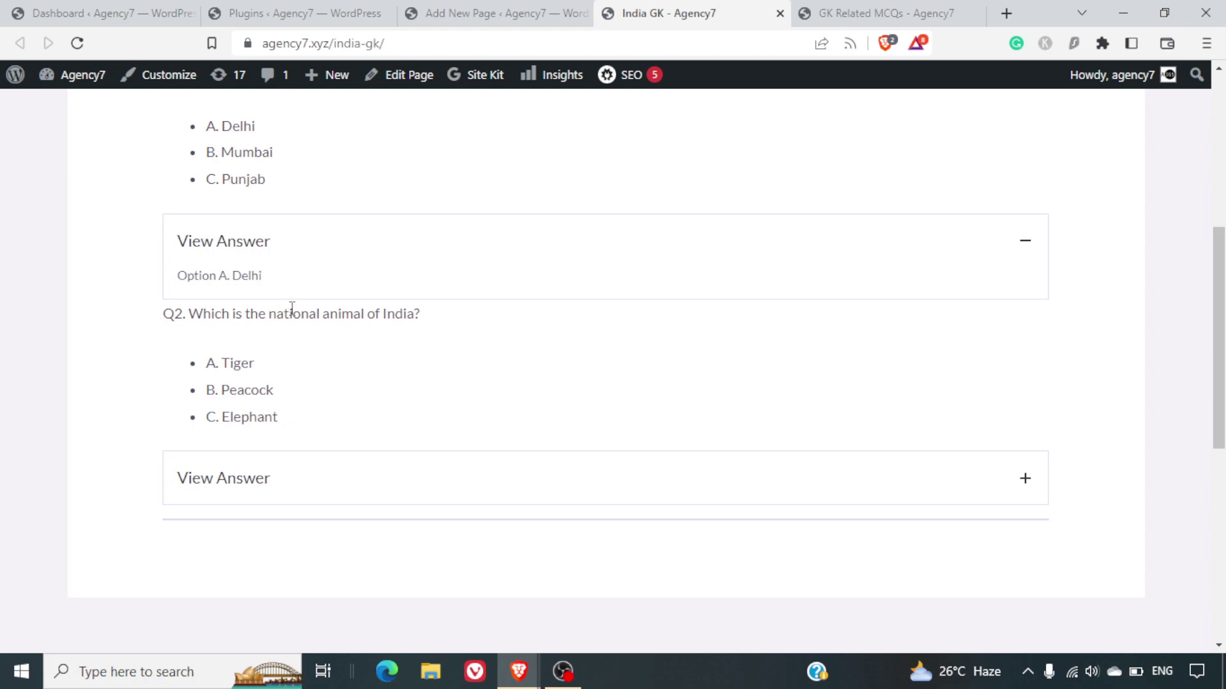
left_click(295, 477)
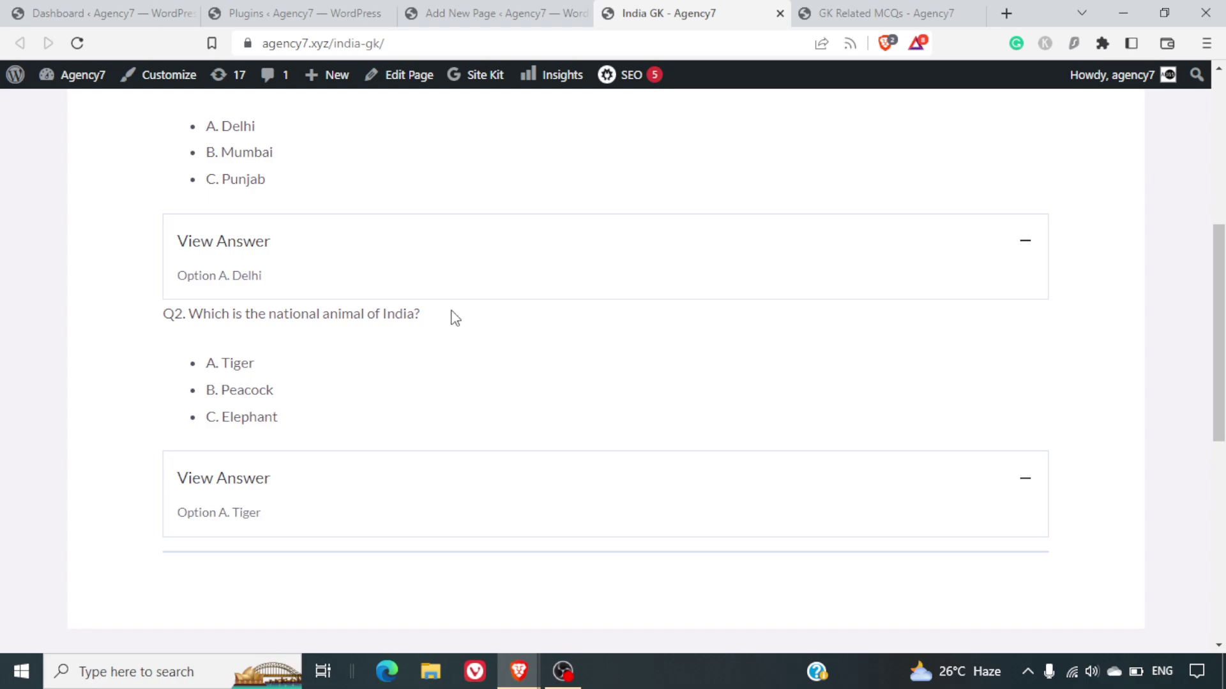
scroll(455, 318, "up", 6)
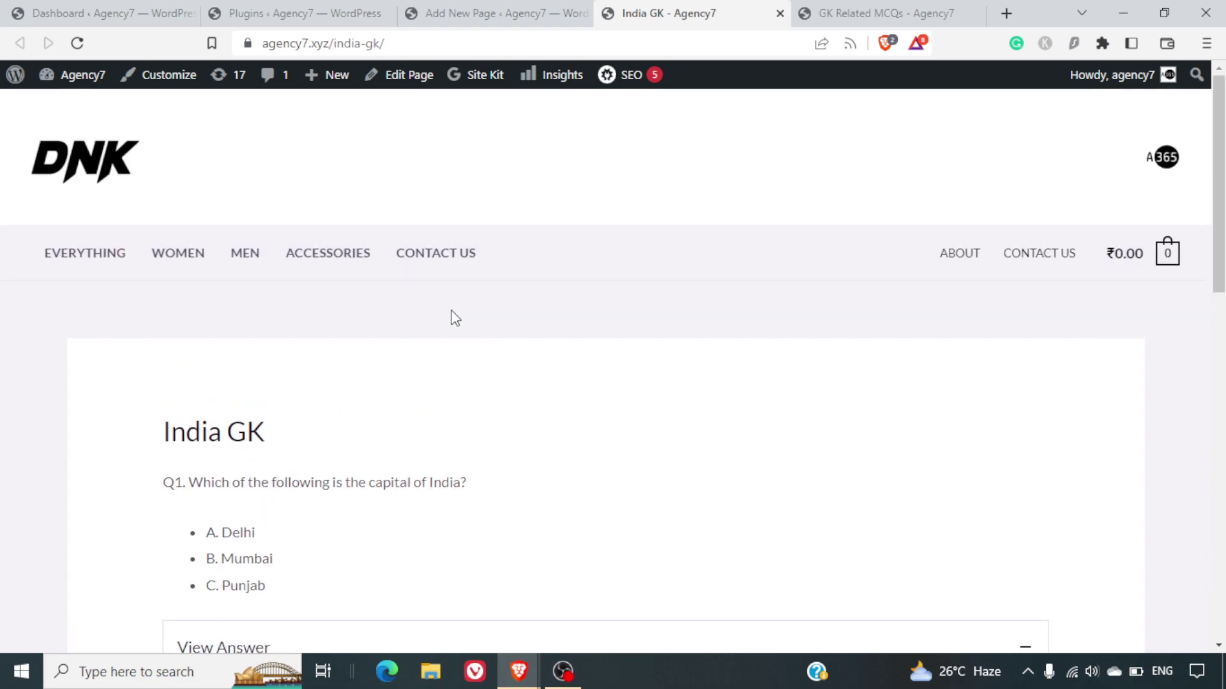
scroll(455, 318, "down", 1)
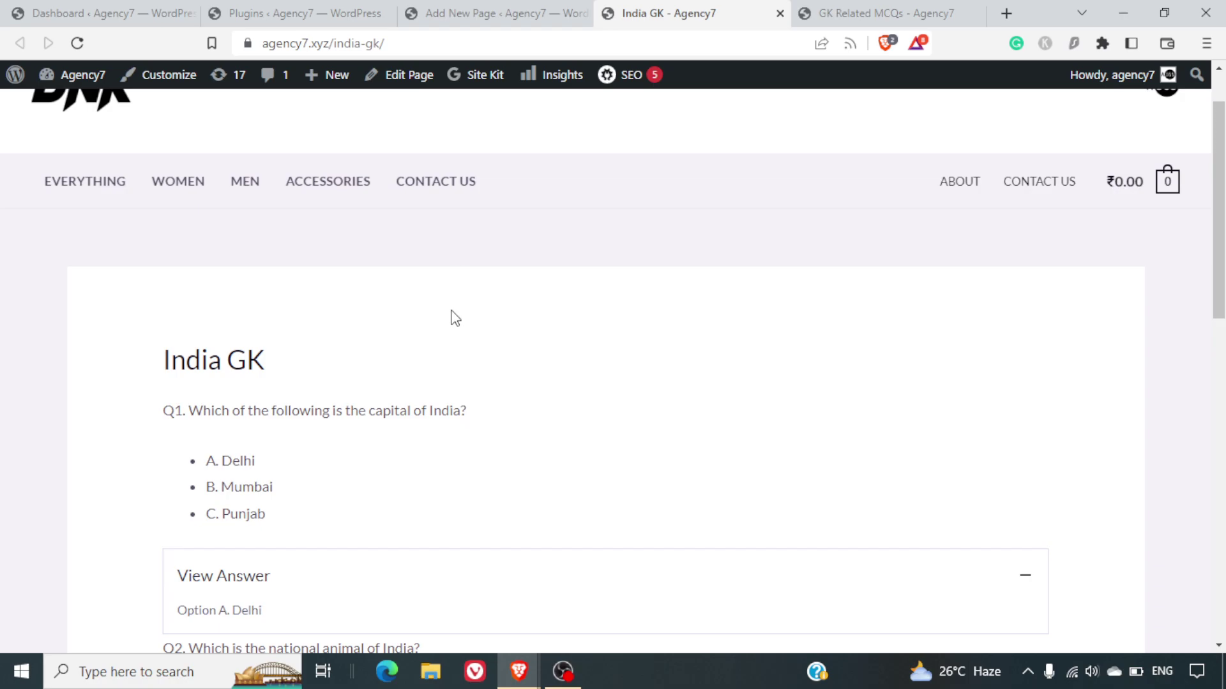
- In the editor, insert a Separator block (searched as 'sep') between Q1's accordion and Q2
left_click(487, 12)
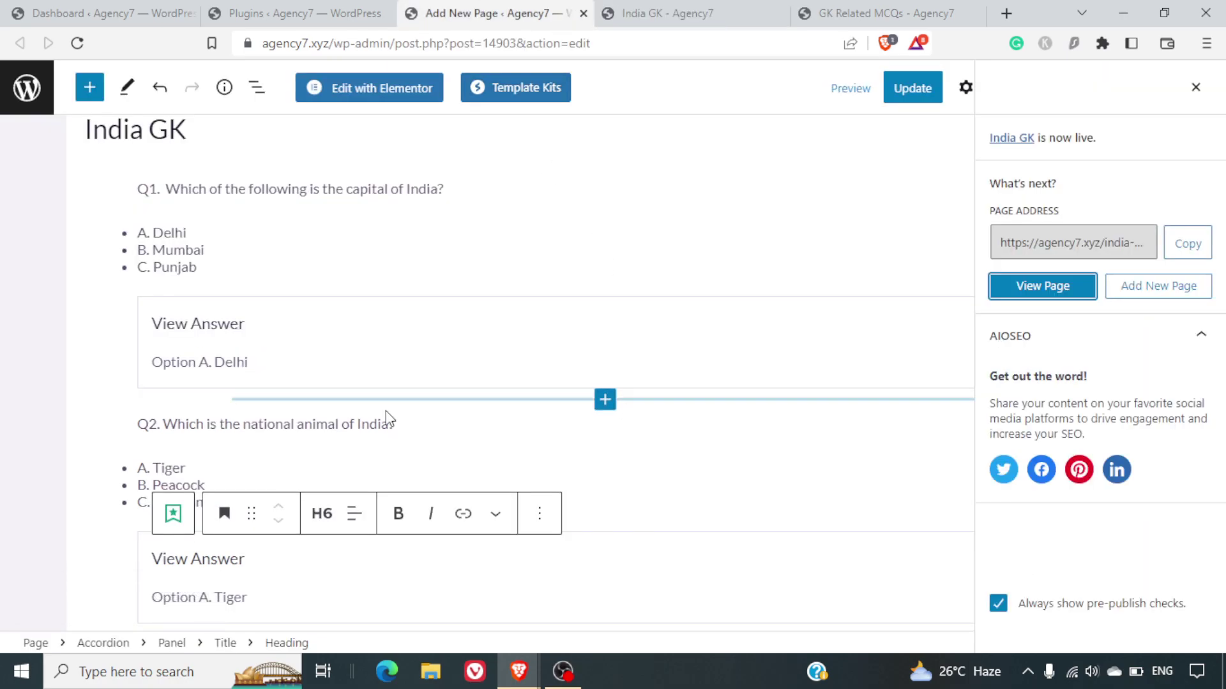
left_click(605, 401)
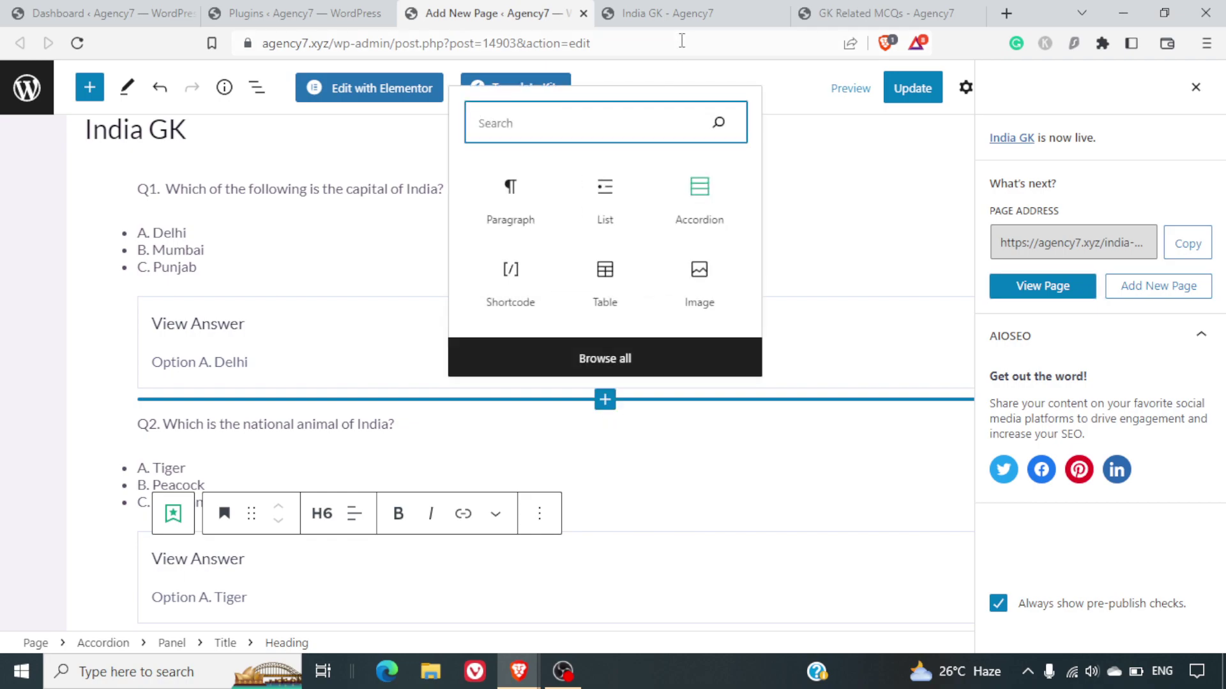
type("spe")
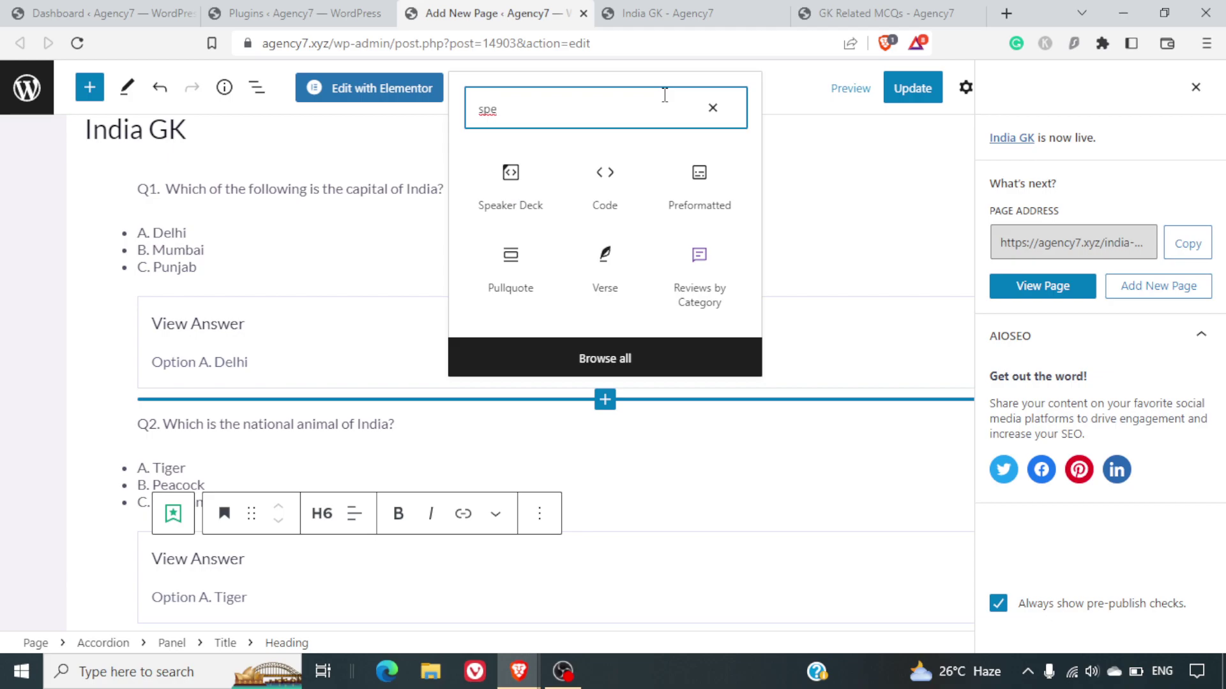
key("BackSpace")
key("BackSpace")
type("e")
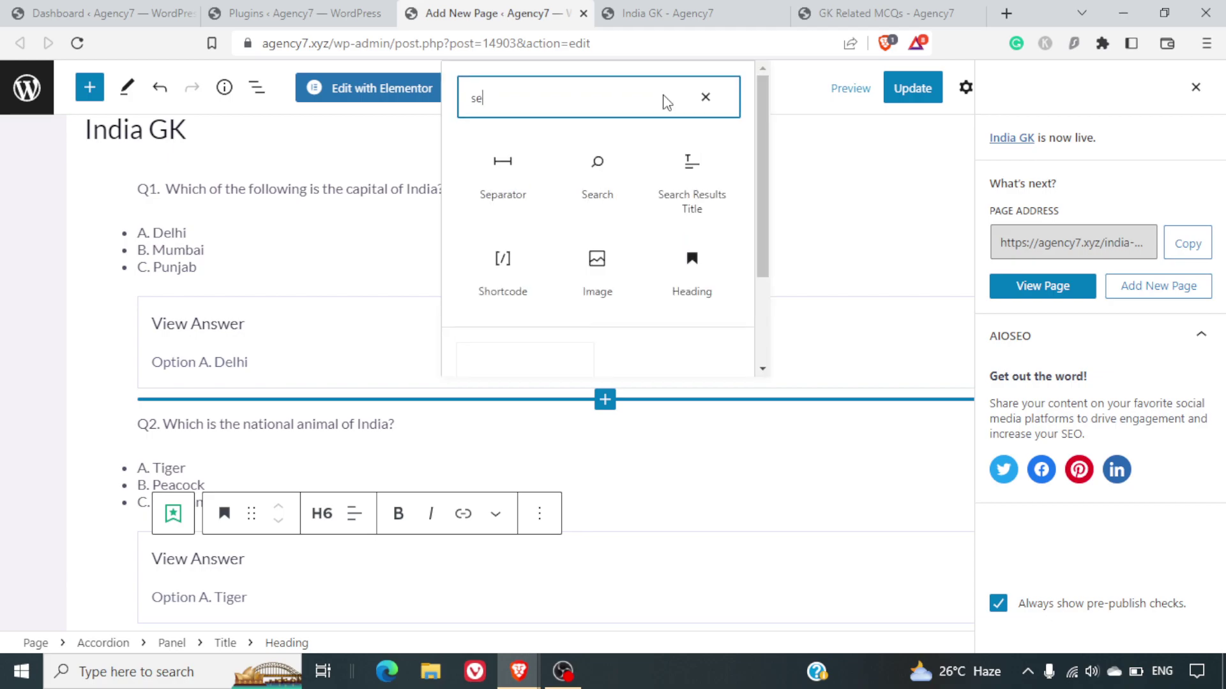
type("p")
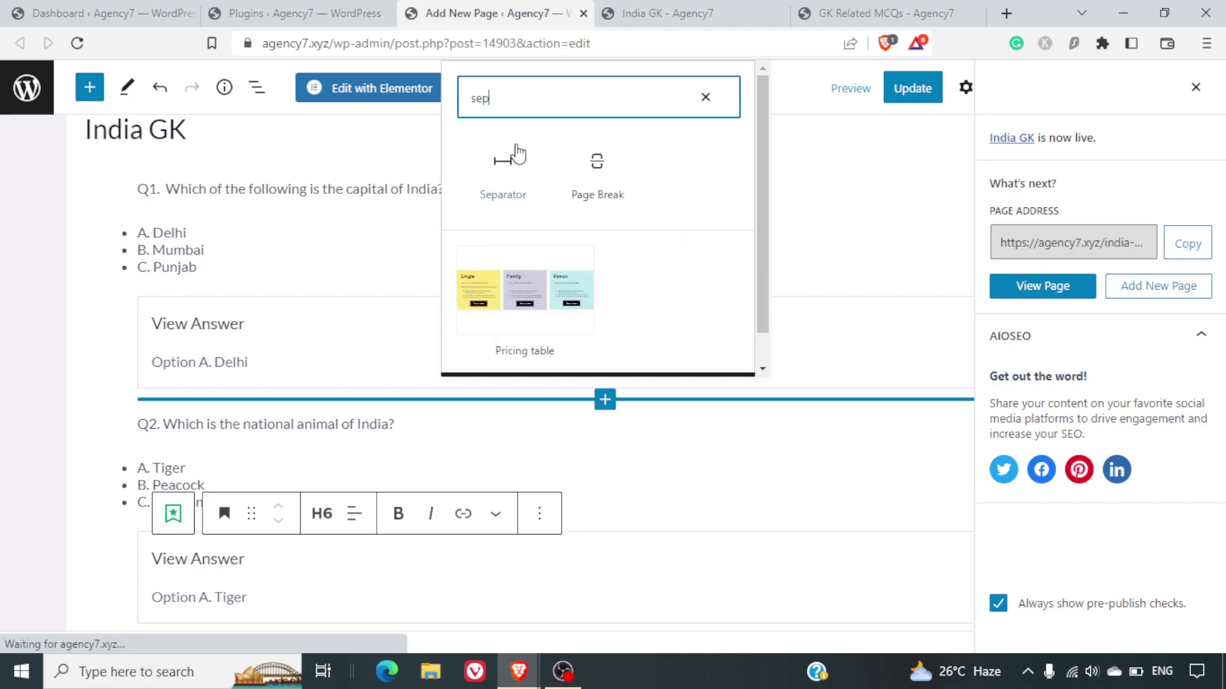
left_click(501, 167)
left_click(502, 168)
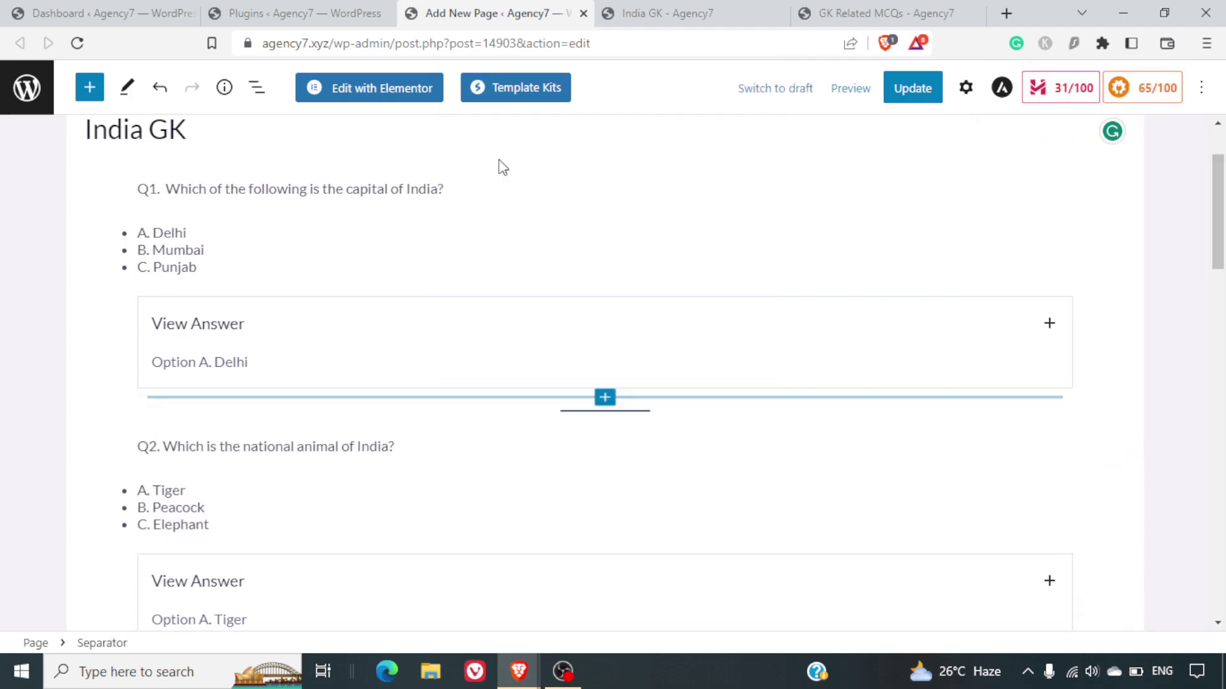
- Save the page update and reload the live India GK page to check the separator
left_click(917, 90)
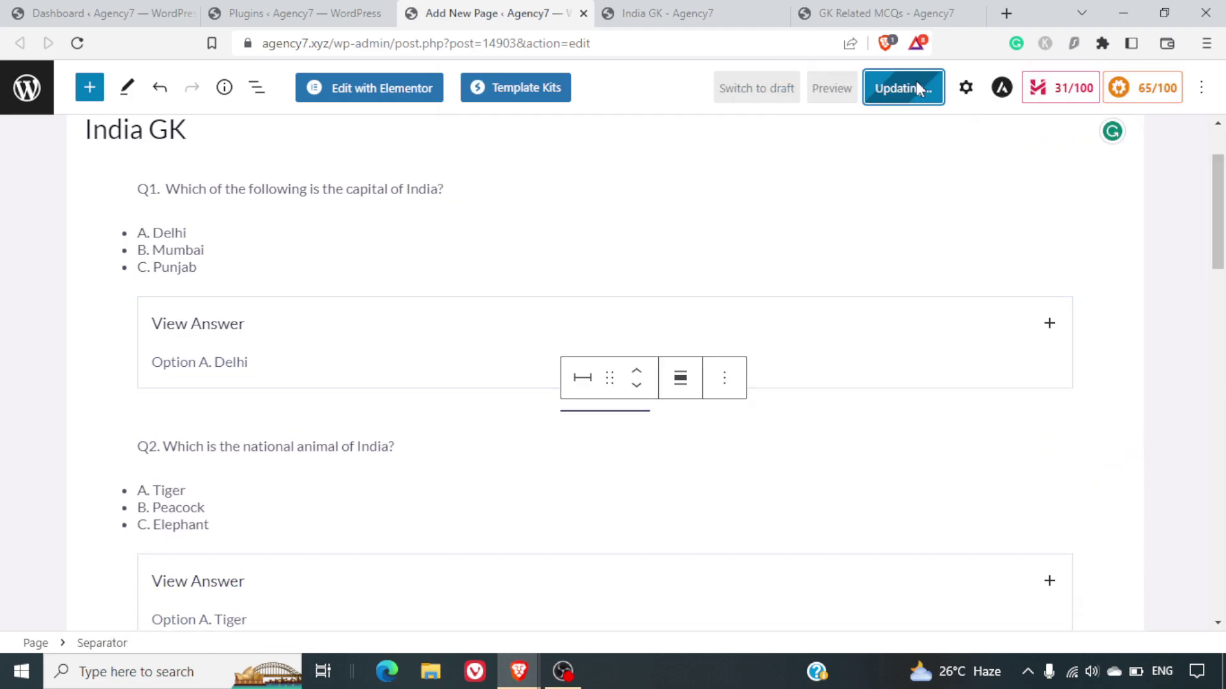
left_click(682, 13)
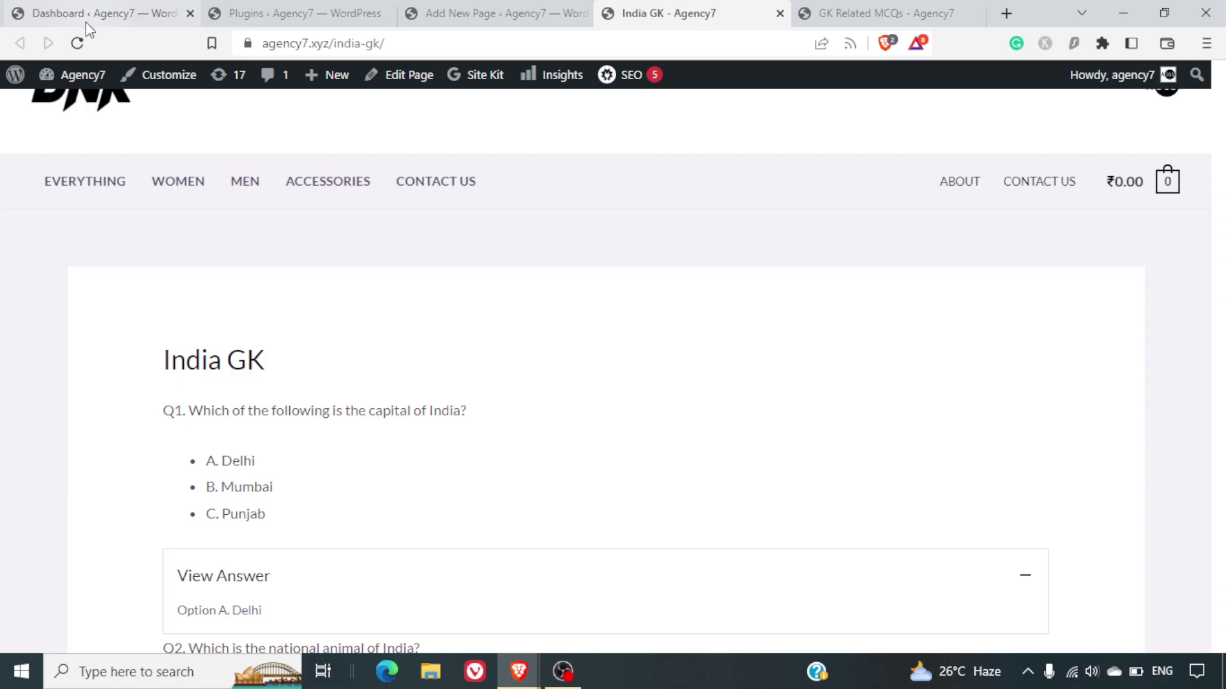
left_click(77, 42)
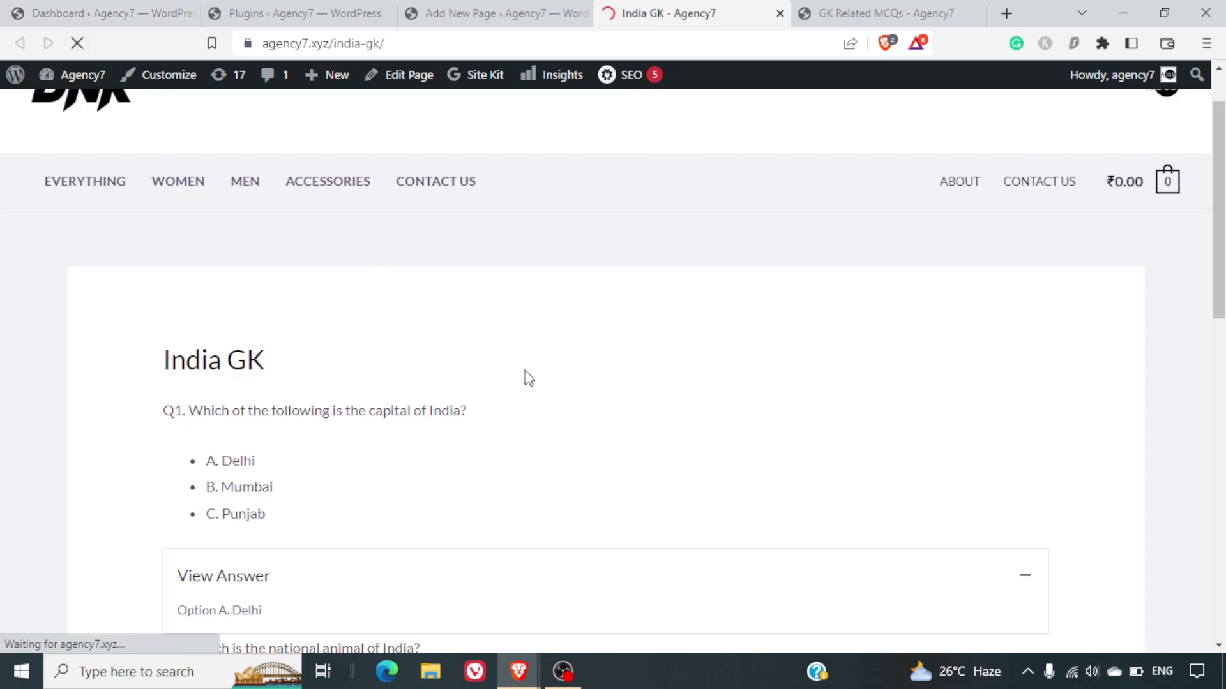
scroll(529, 378, "down", 3)
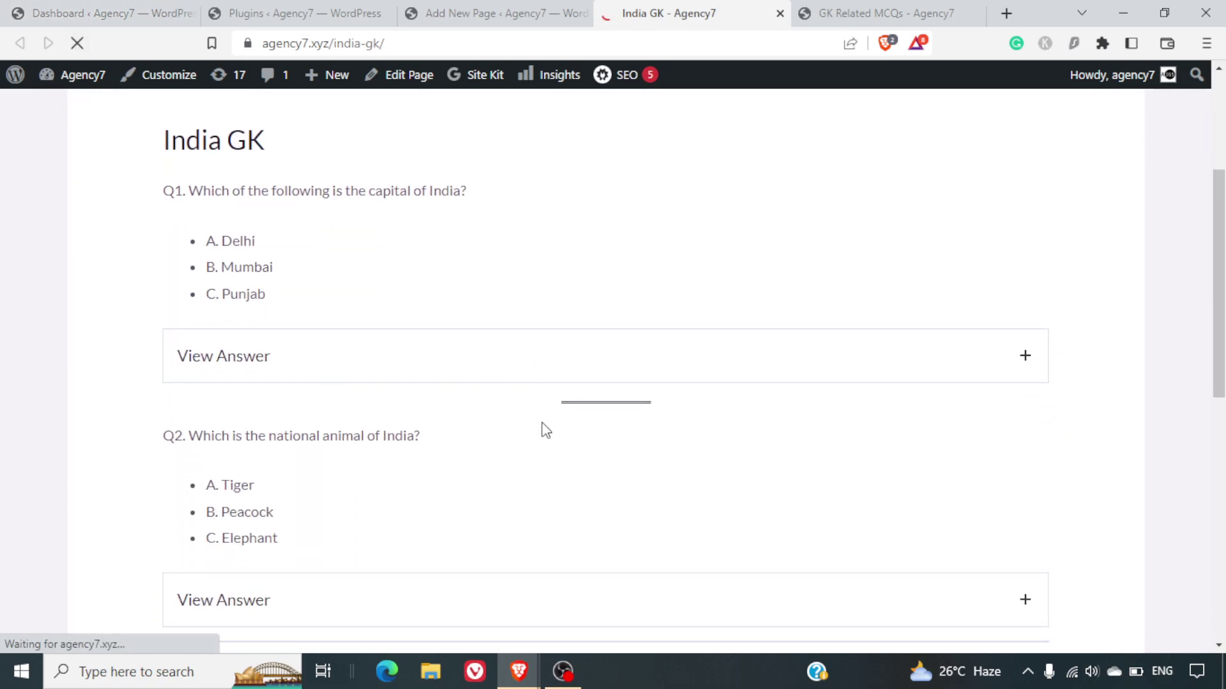
scroll(542, 430, "down", 1)
scroll(546, 431, "down", 5)
scroll(545, 431, "up", 8)
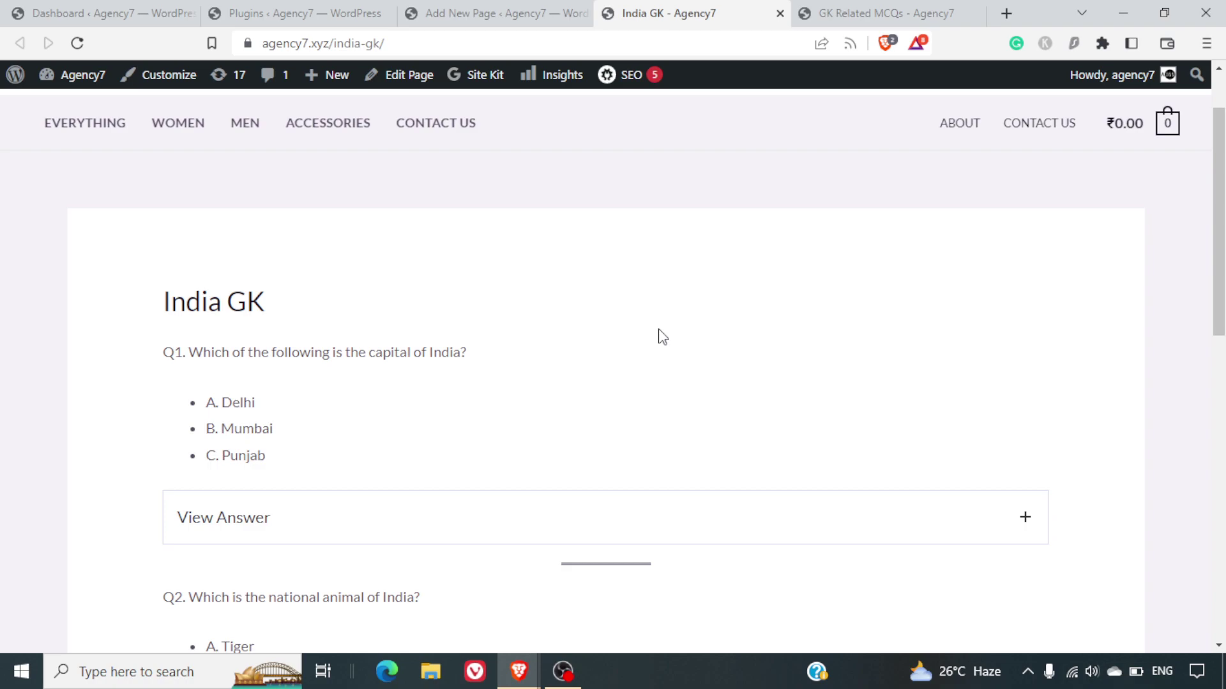
left_click_drag(660, 280, 672, 632)
- Return to the India GK page in the block editor and review its content
key("Escape")
left_click(528, 17)
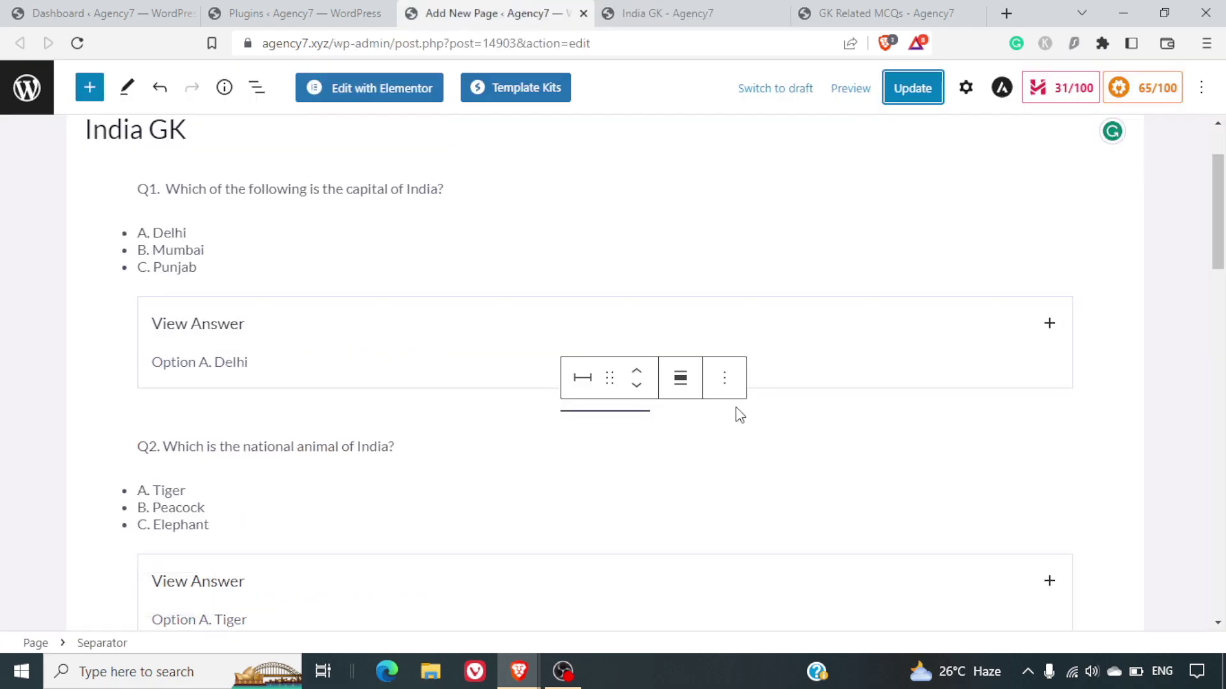
scroll(736, 415, "up", 2)
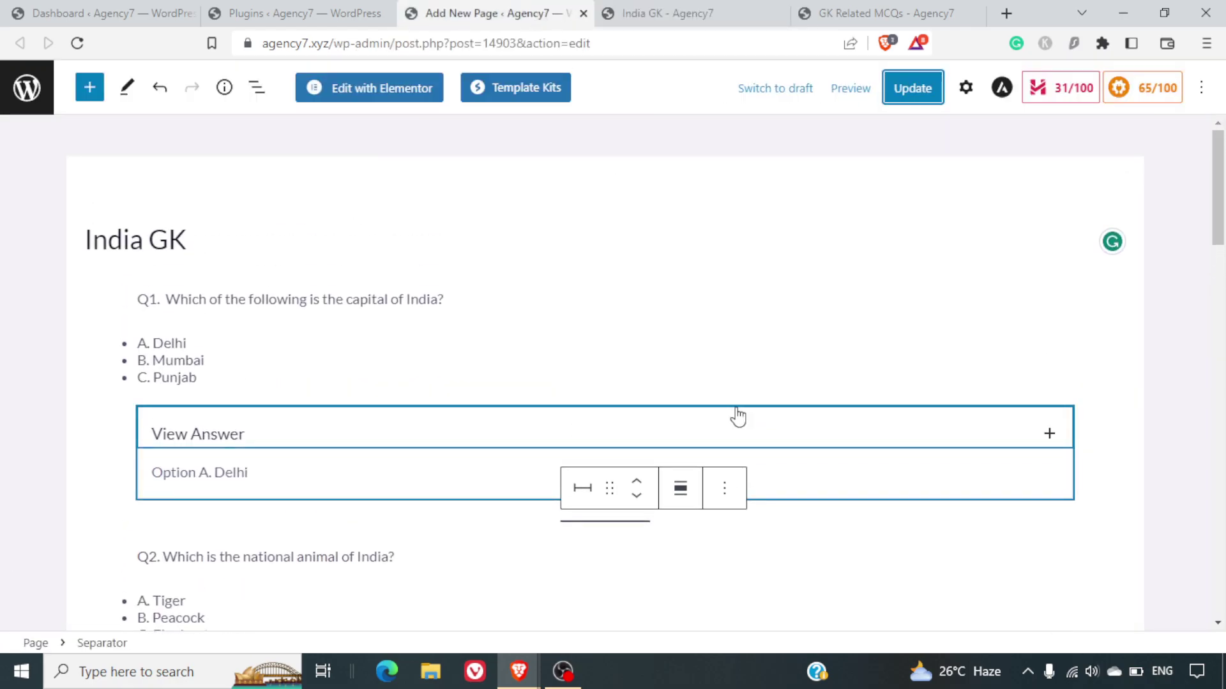
scroll(737, 416, "down", 3)
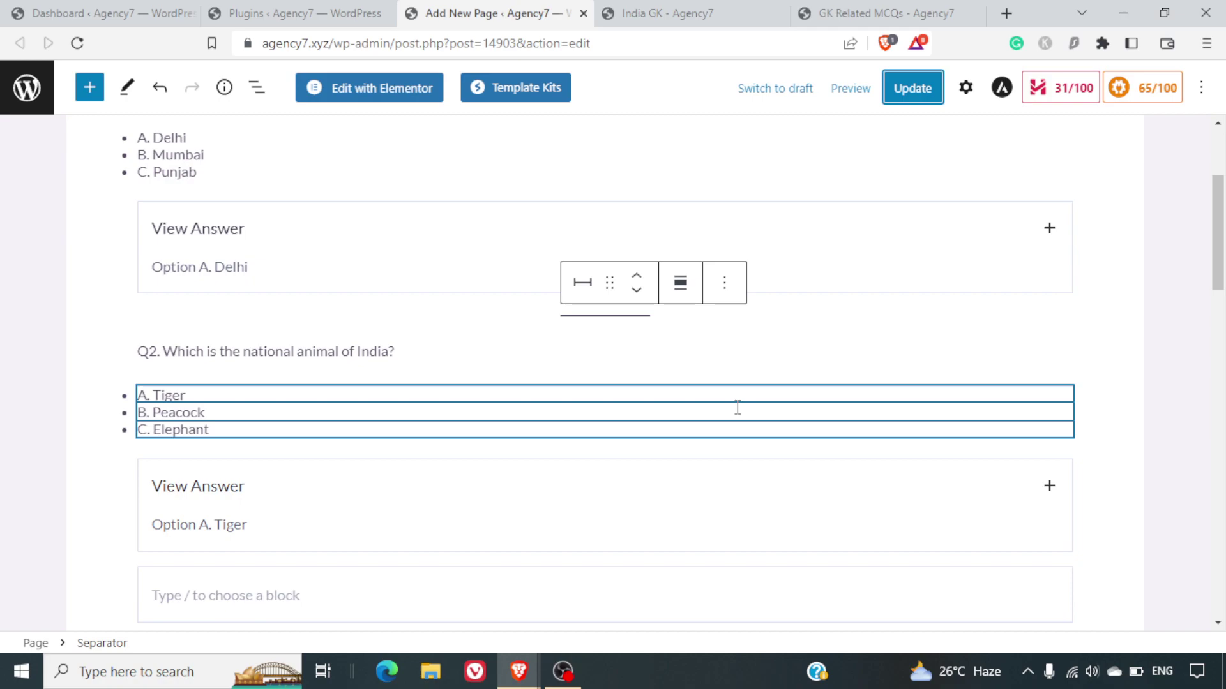
scroll(738, 409, "up", 2)
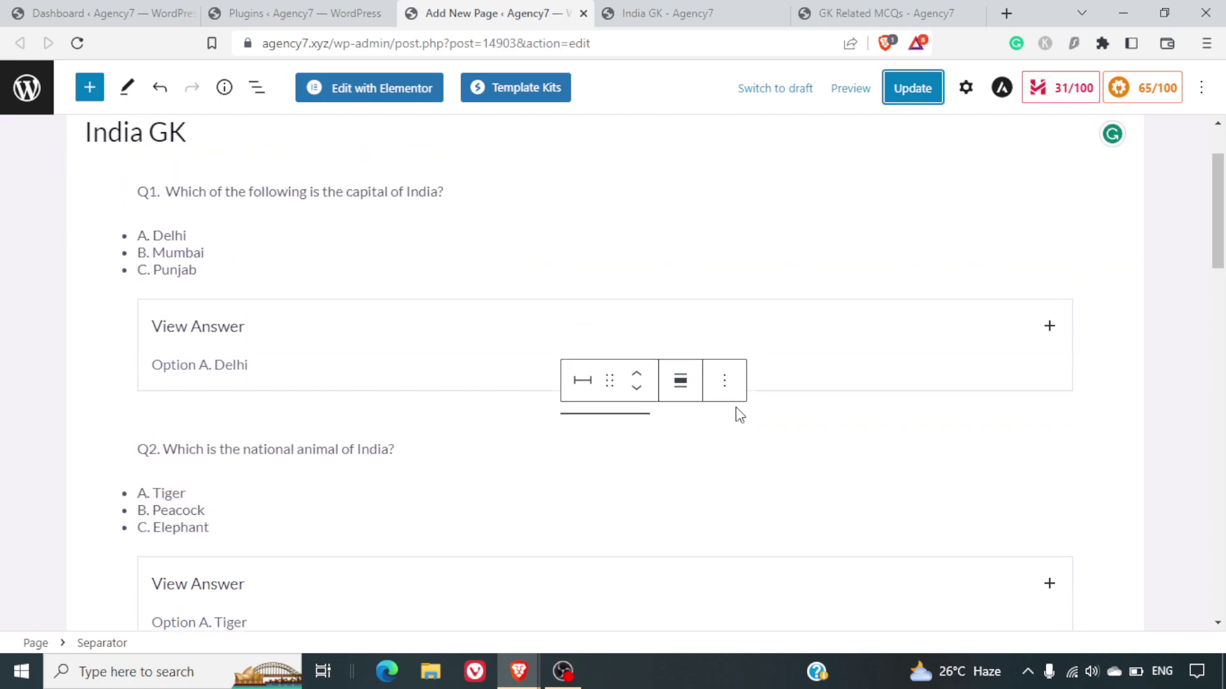